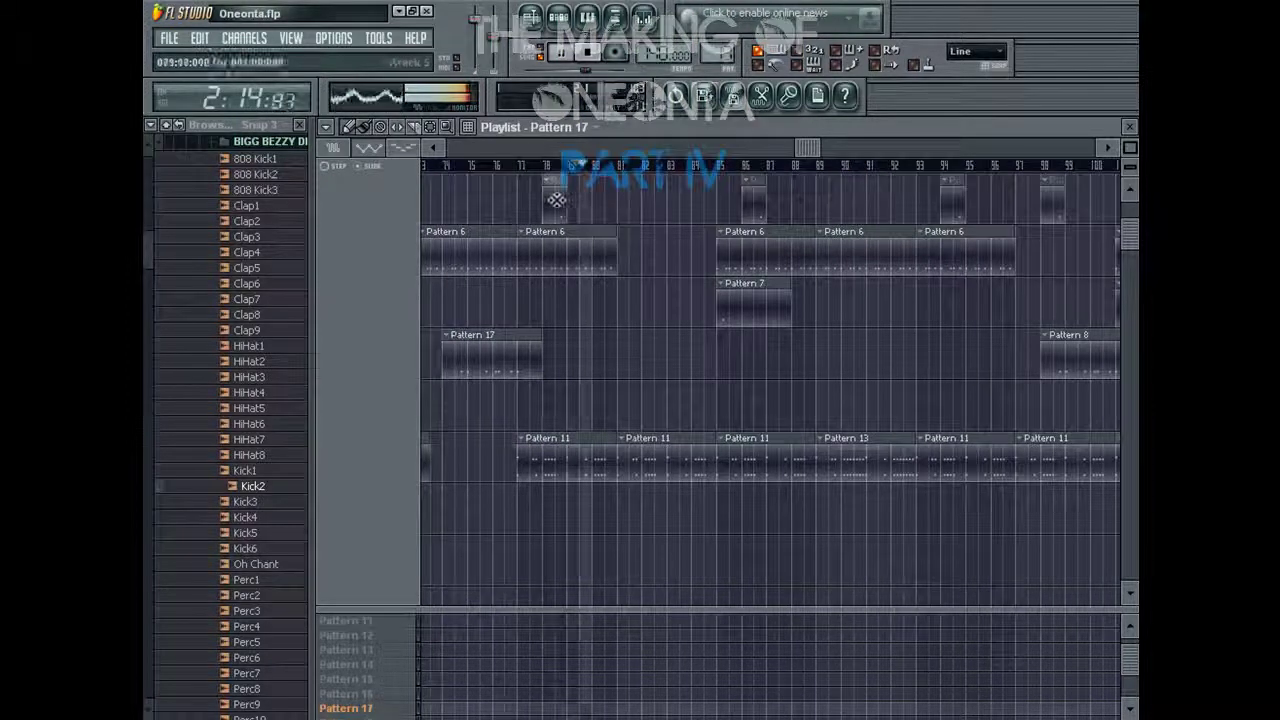
# Look over the channel list briefly and save the Oneonta project.
pyautogui.press('F6')
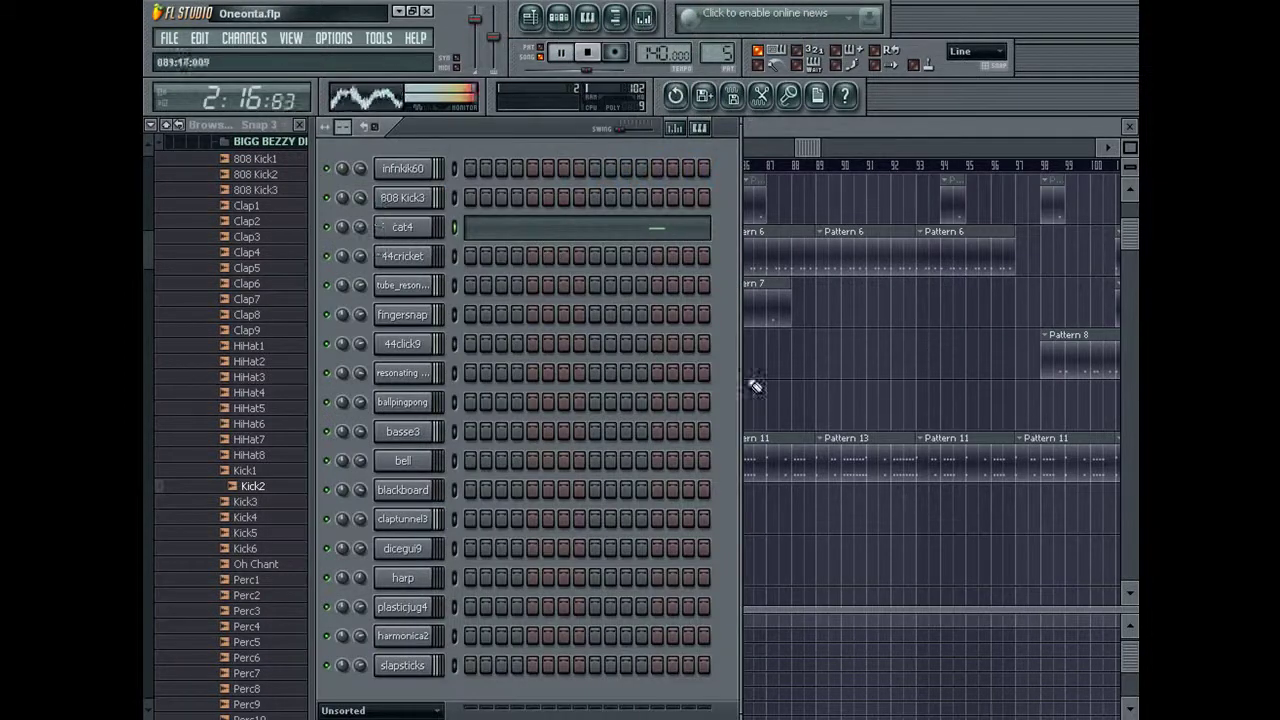
pyautogui.press('F6')
pyautogui.click(174, 40)
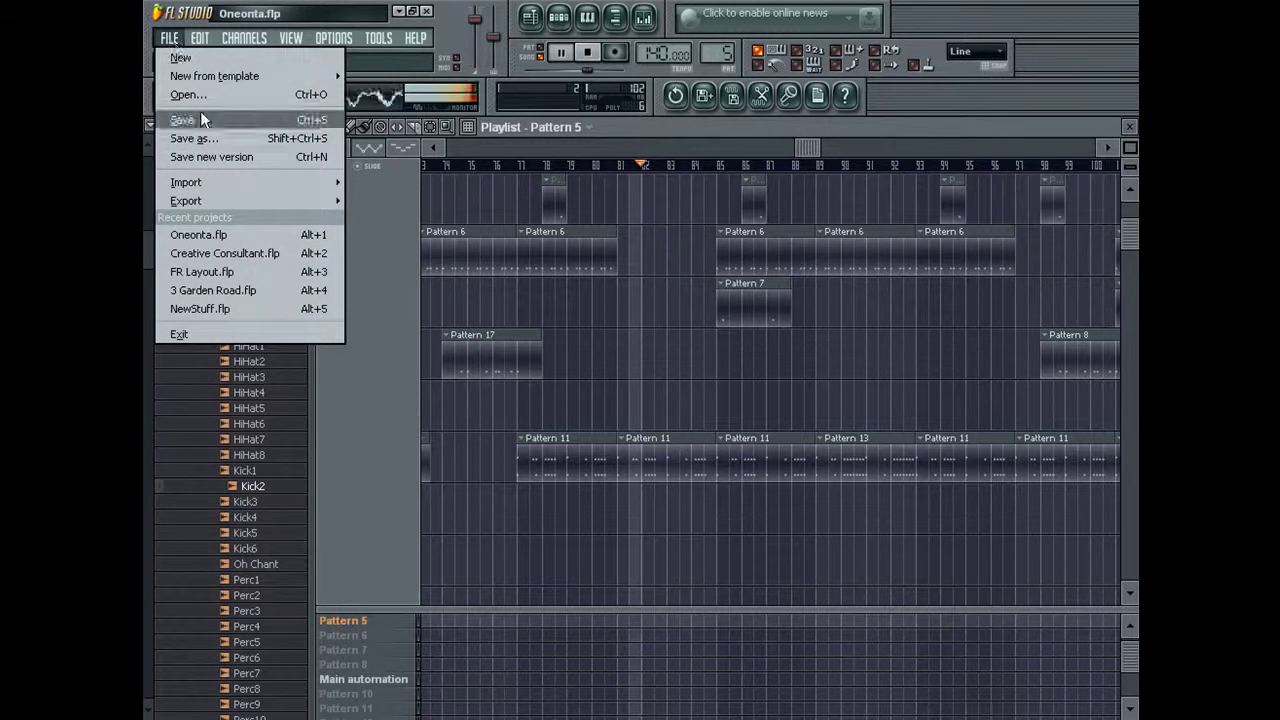
pyautogui.click(202, 119)
# Lower the high-shelf EQ level on mixer track Insert 3, used by the resonating channel below 44click9.
pyautogui.scroll(4, 786, 306)
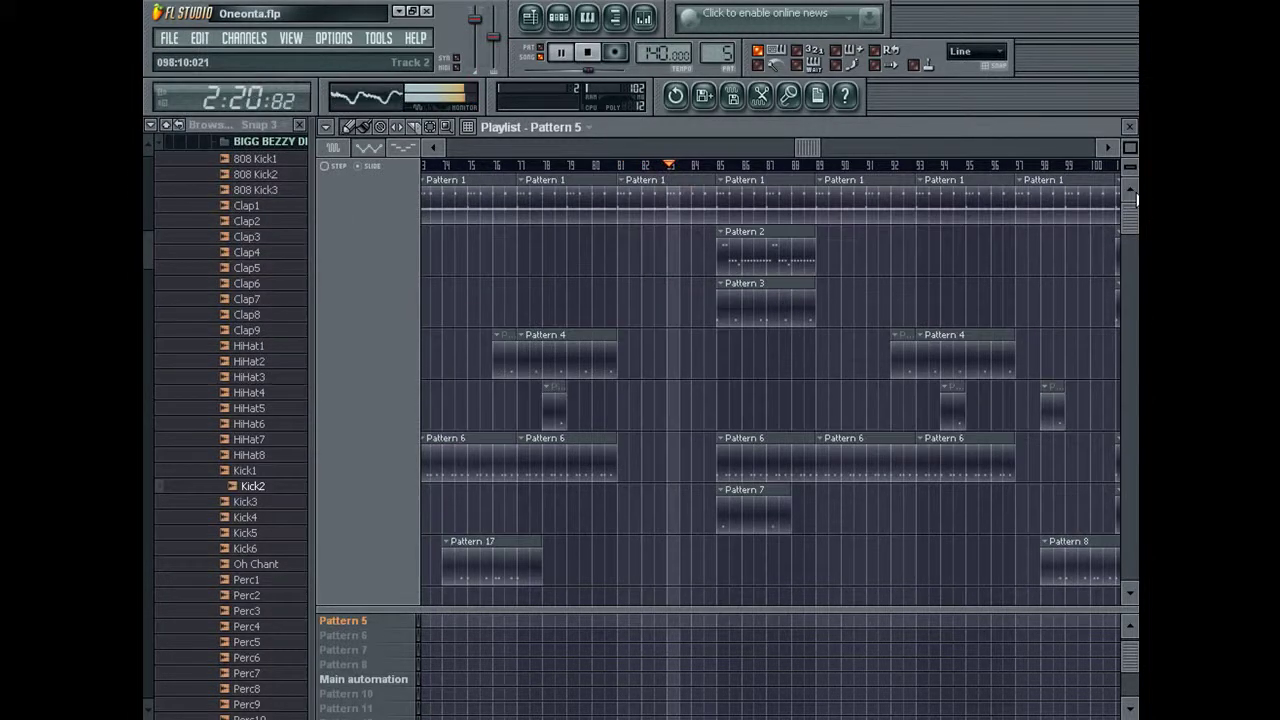
pyautogui.moveTo(1127, 164); pyautogui.dragTo(1129, 163)
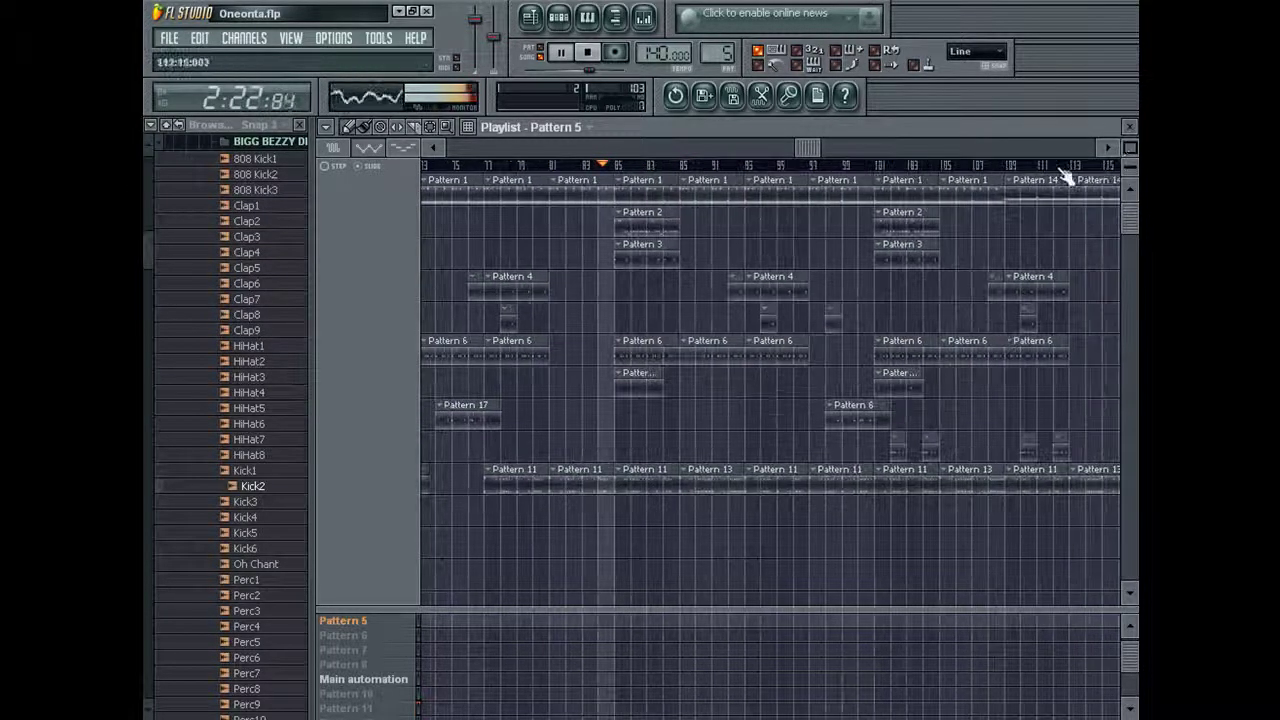
pyautogui.press('F6')
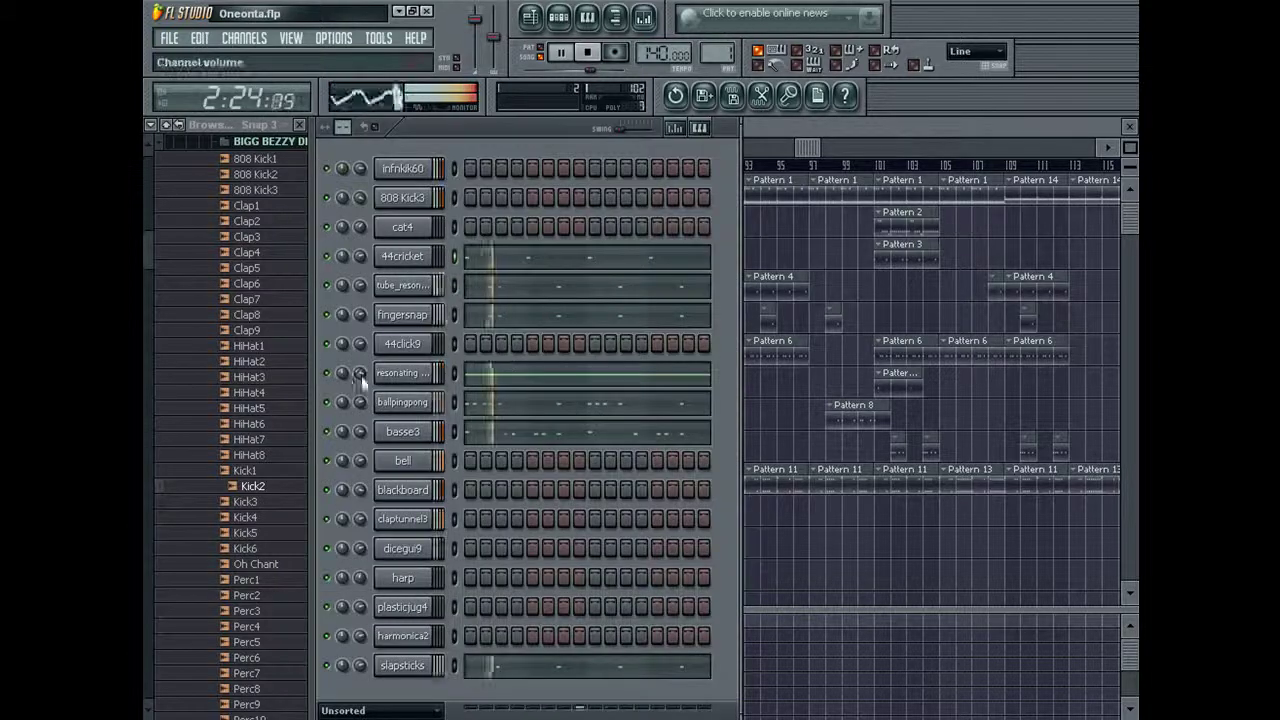
pyautogui.click(400, 374)
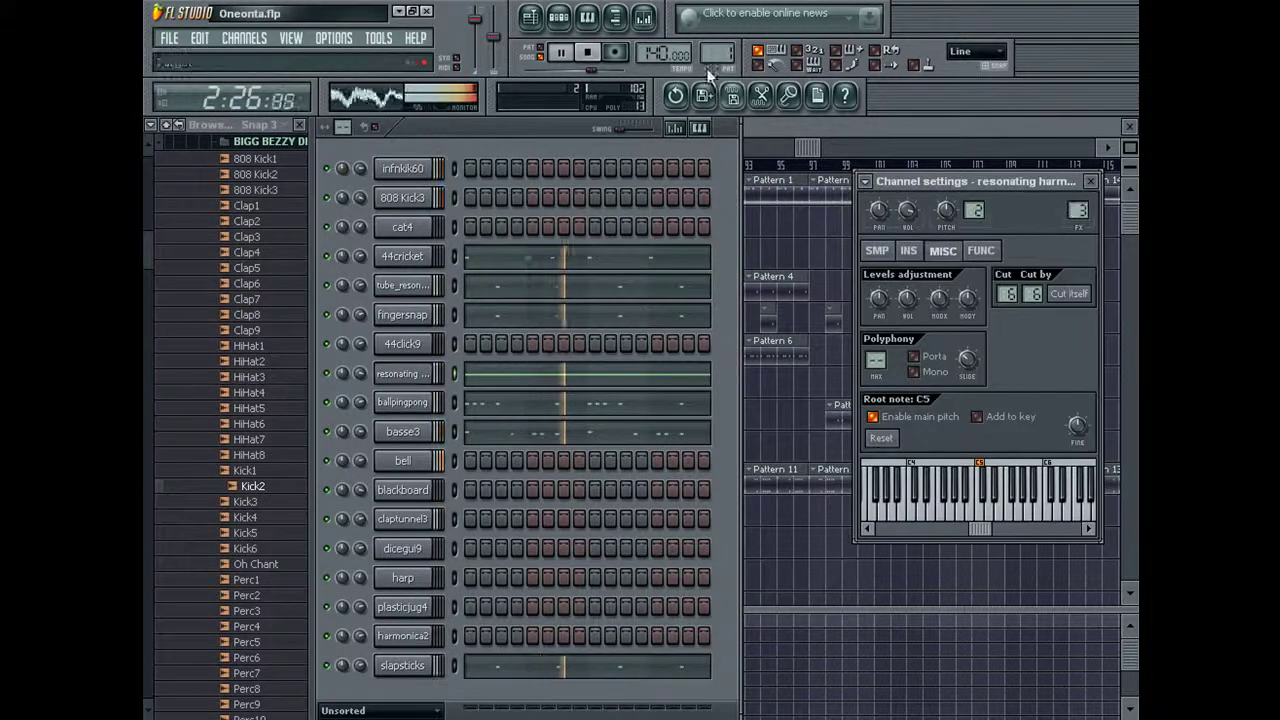
pyautogui.click(645, 18)
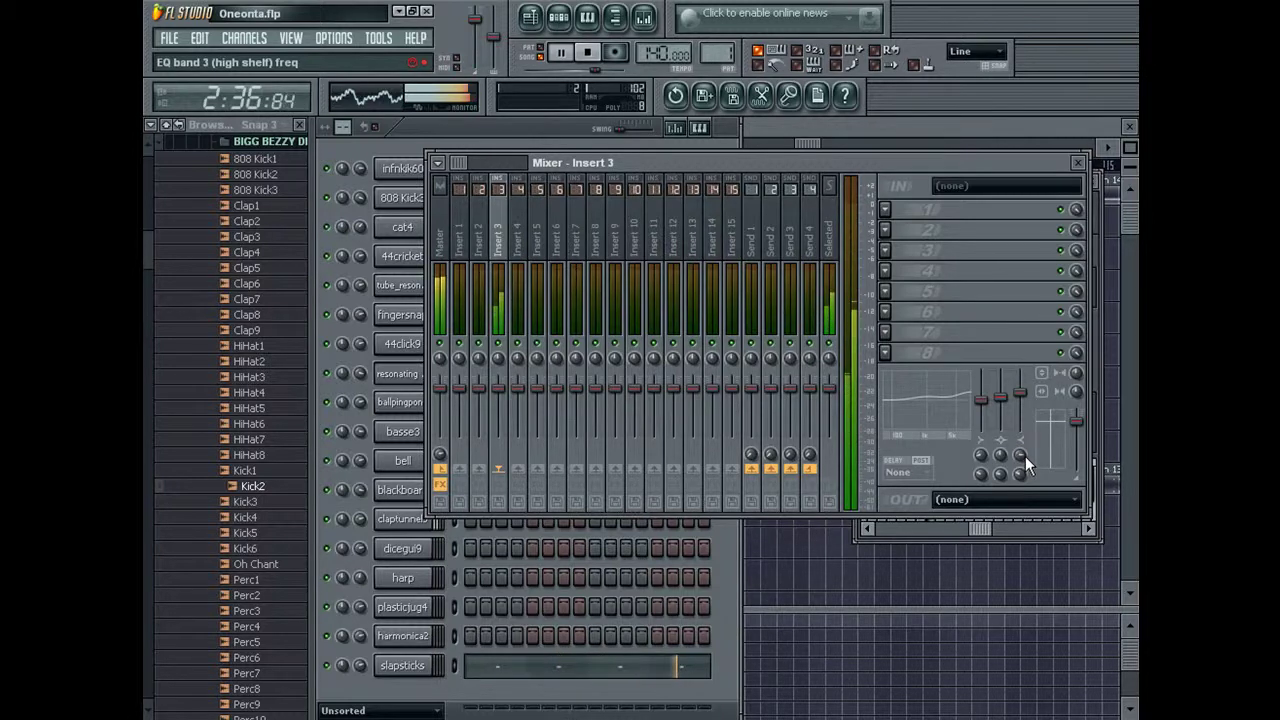
pyautogui.moveTo(1019, 392); pyautogui.dragTo(1019, 397)
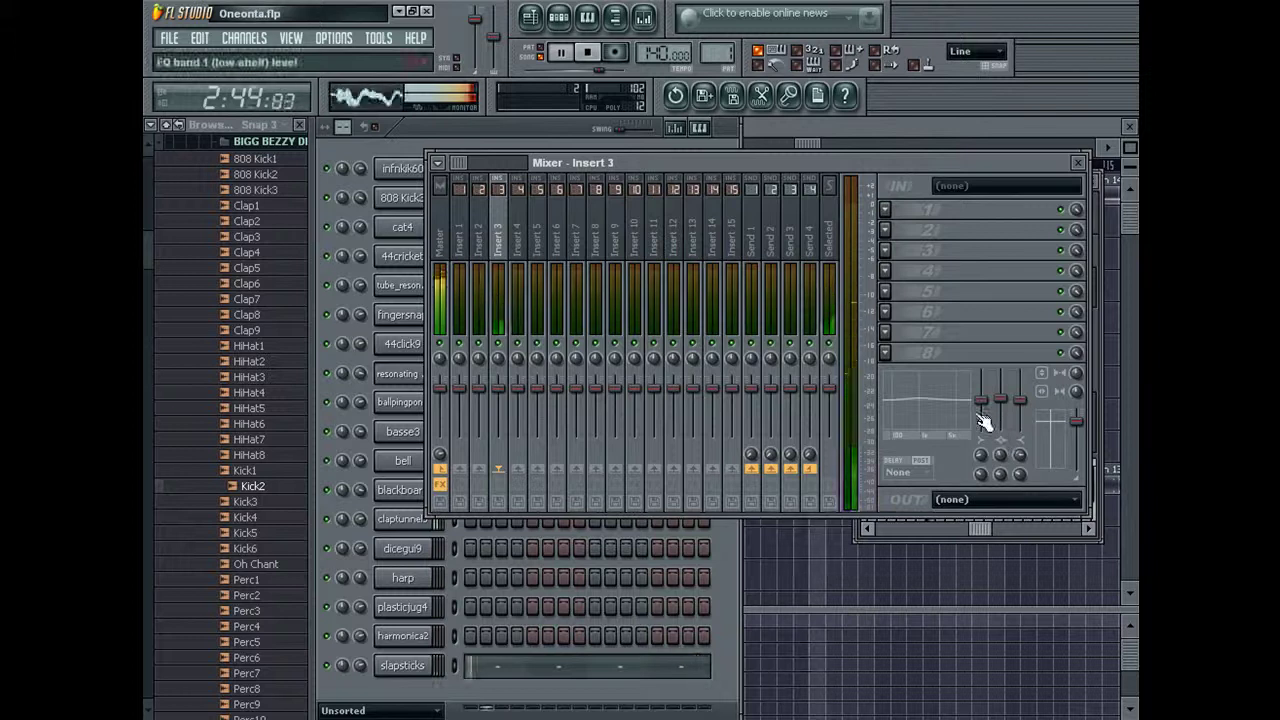
pyautogui.rightClick(1043, 412)
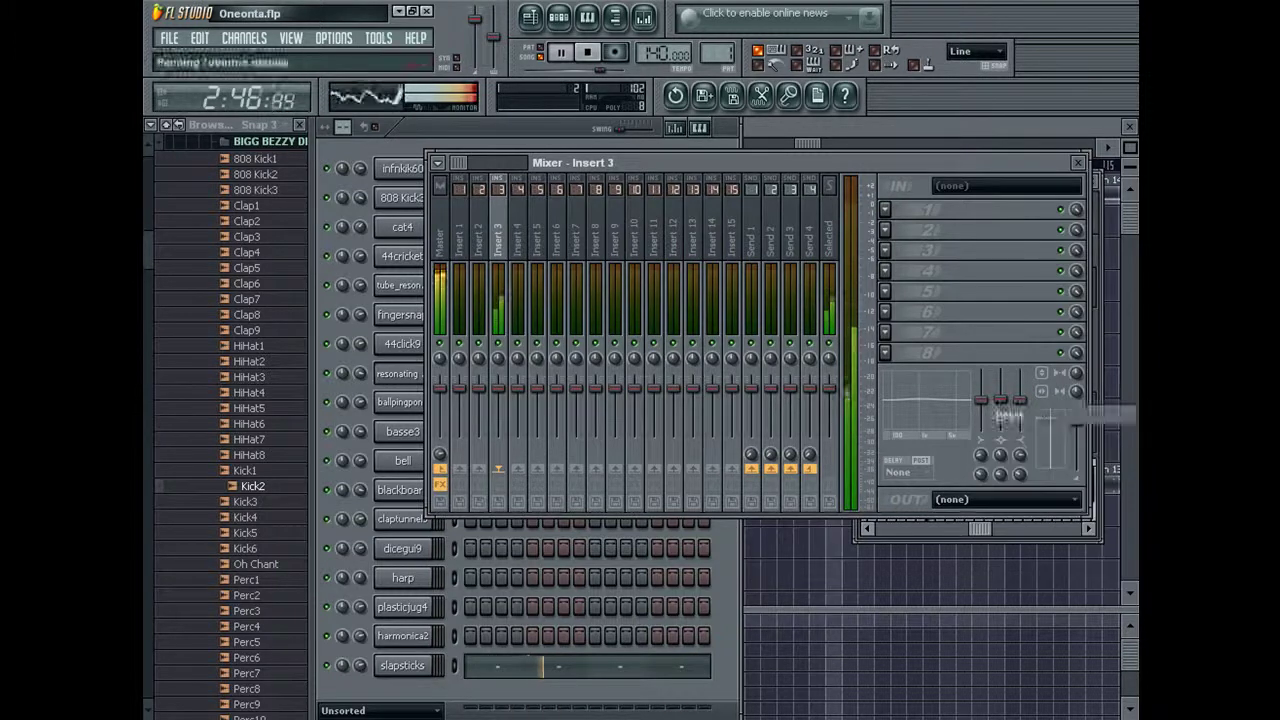
pyautogui.click(1079, 162)
pyautogui.click(1093, 183)
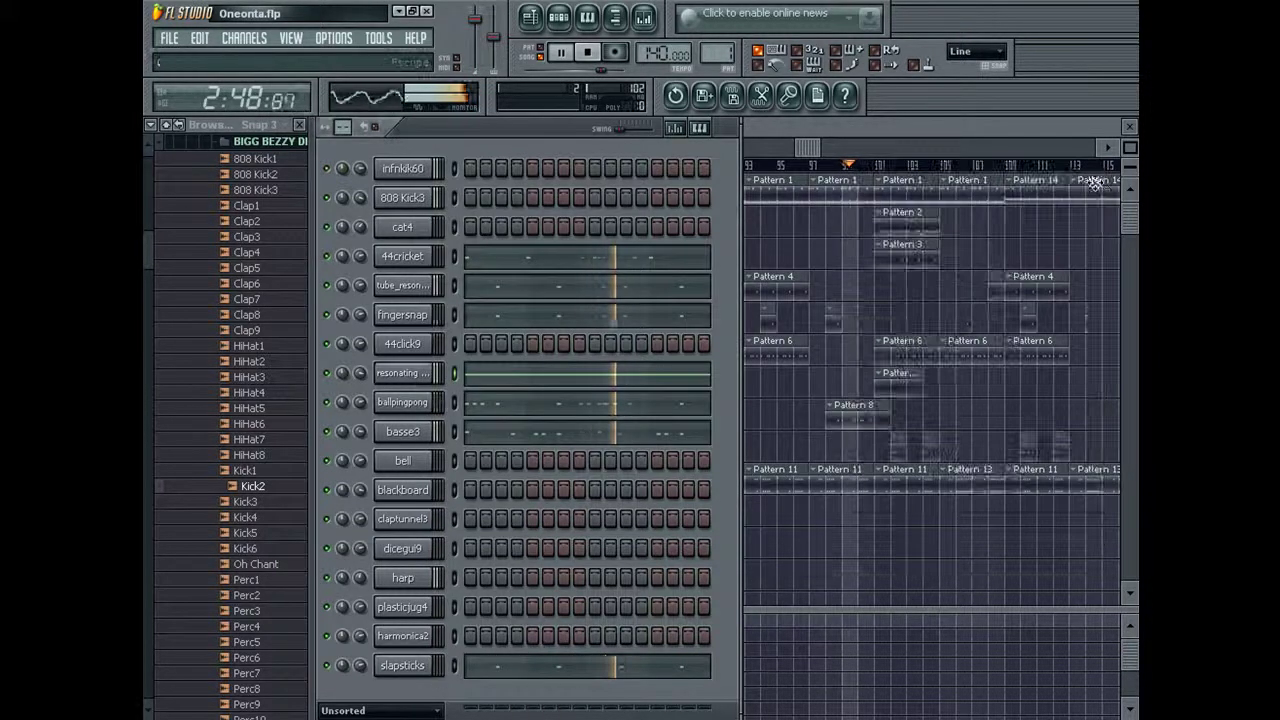
# Examine the pattern arrangement in the playlist from about bar 65 through to the end of the song.
pyautogui.click(813, 150)
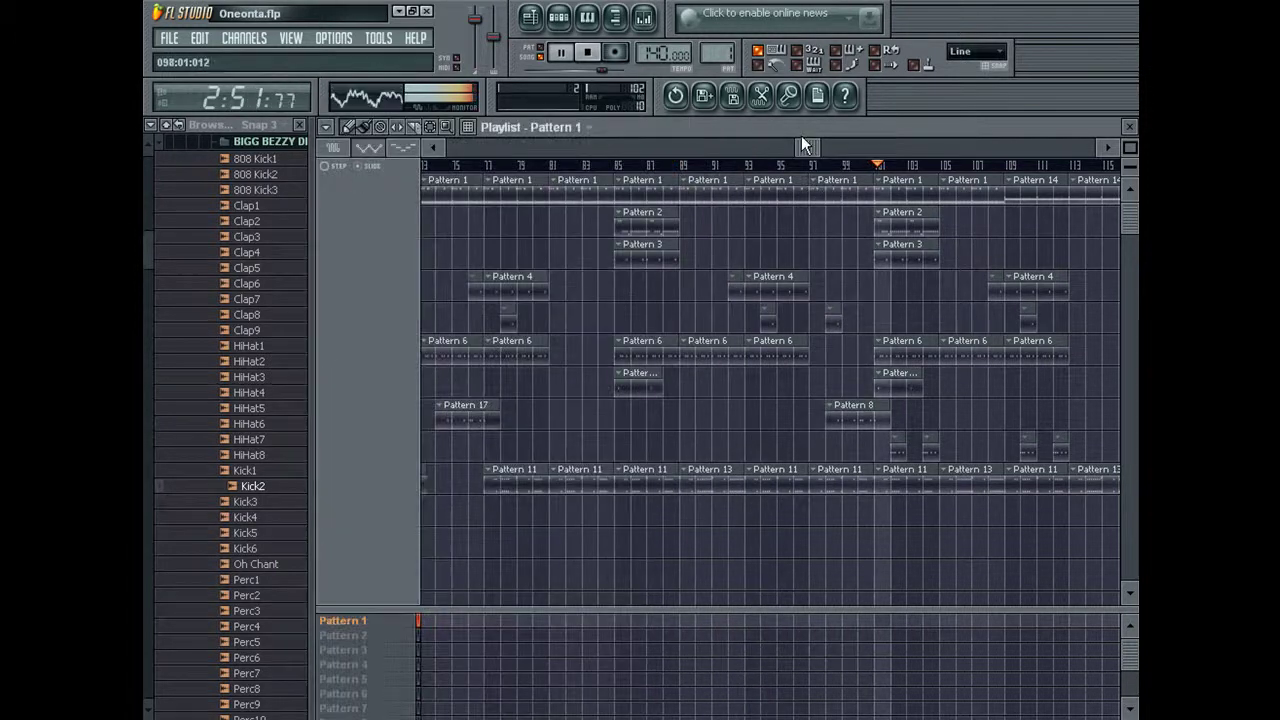
pyautogui.click(480, 425)
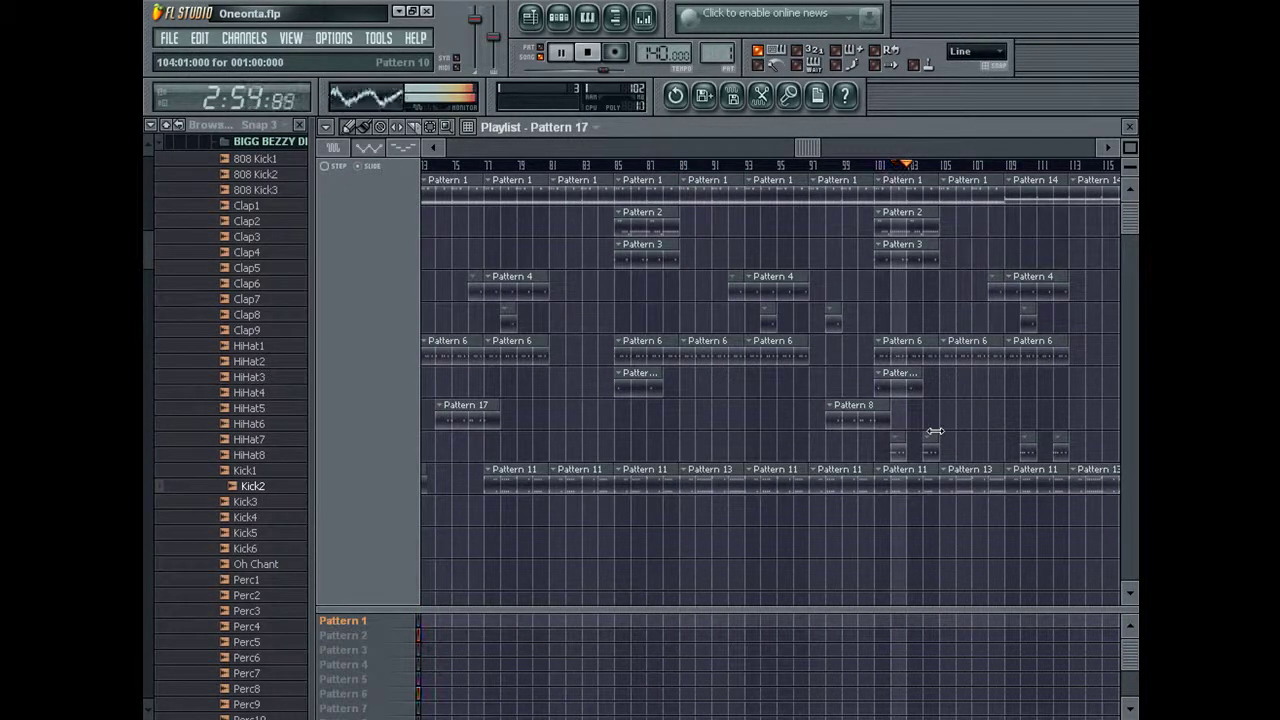
pyautogui.moveTo(804, 150)
pyautogui.mouseDown()
pyautogui.moveTo(822, 144)
pyautogui.moveTo(746, 148)
pyautogui.moveTo(817, 157)
pyautogui.mouseUp()
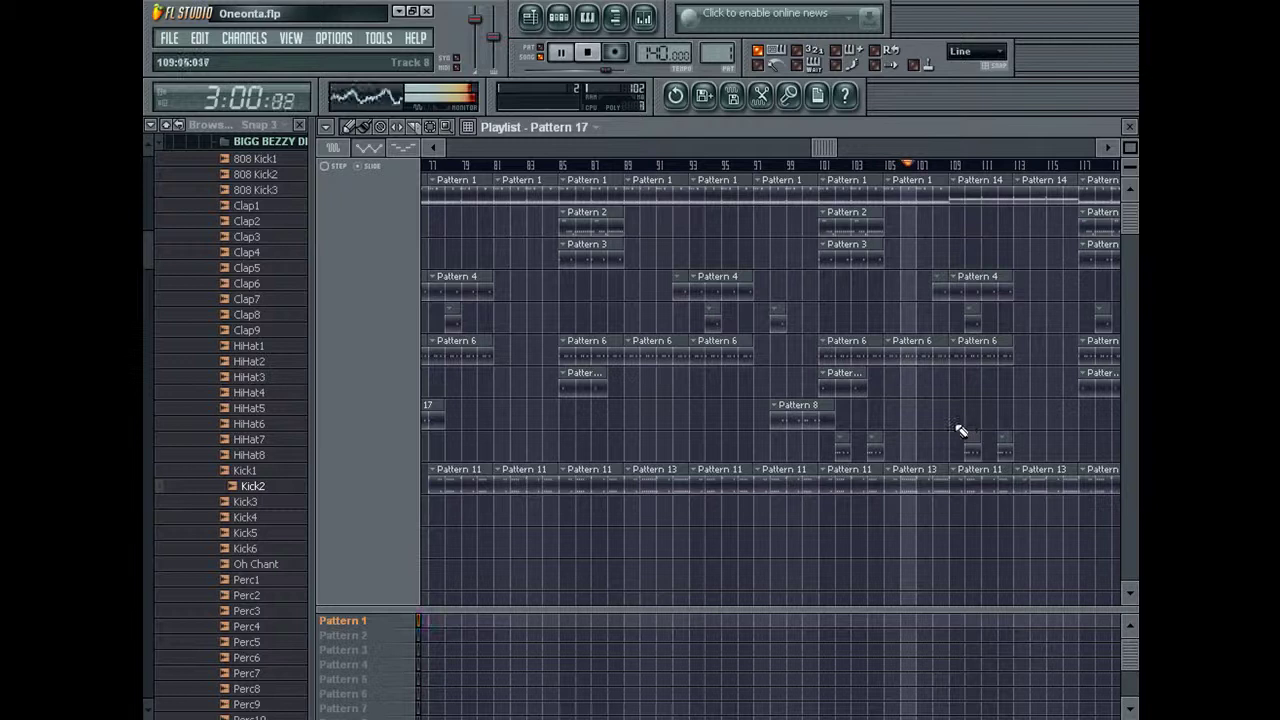
pyautogui.moveTo(827, 151); pyautogui.dragTo(773, 170)
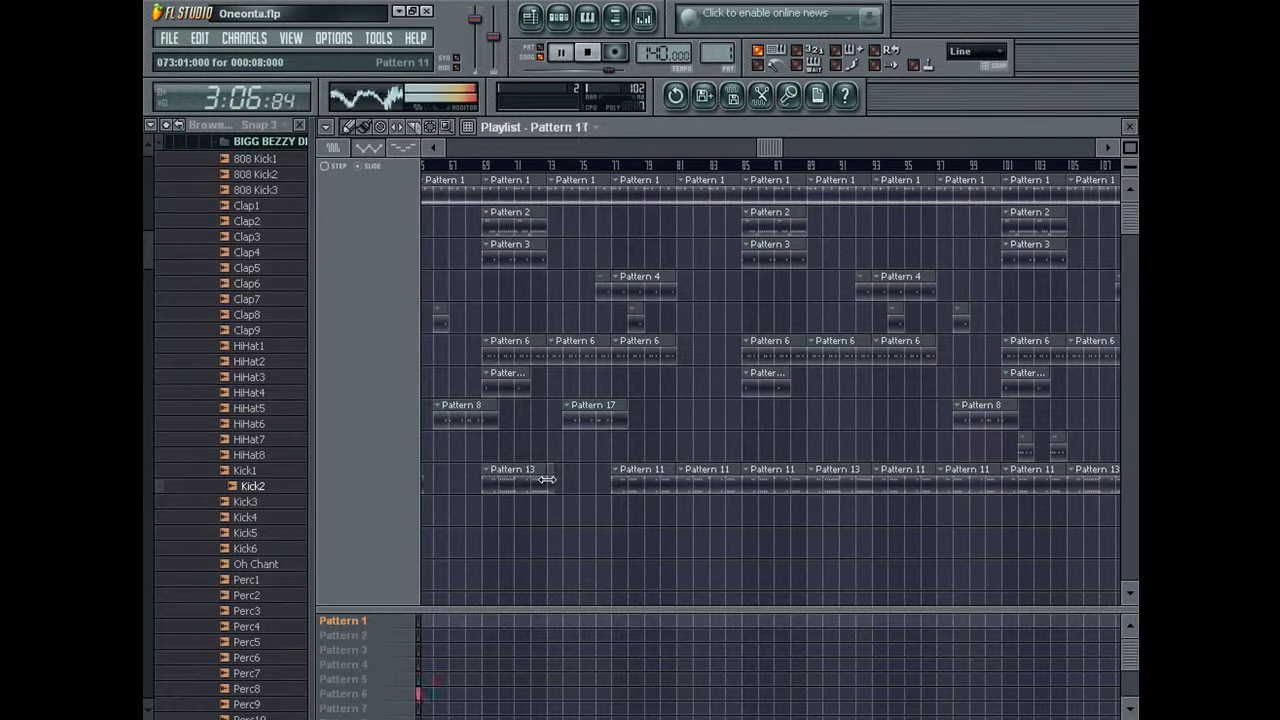
pyautogui.moveTo(779, 147); pyautogui.dragTo(940, 150)
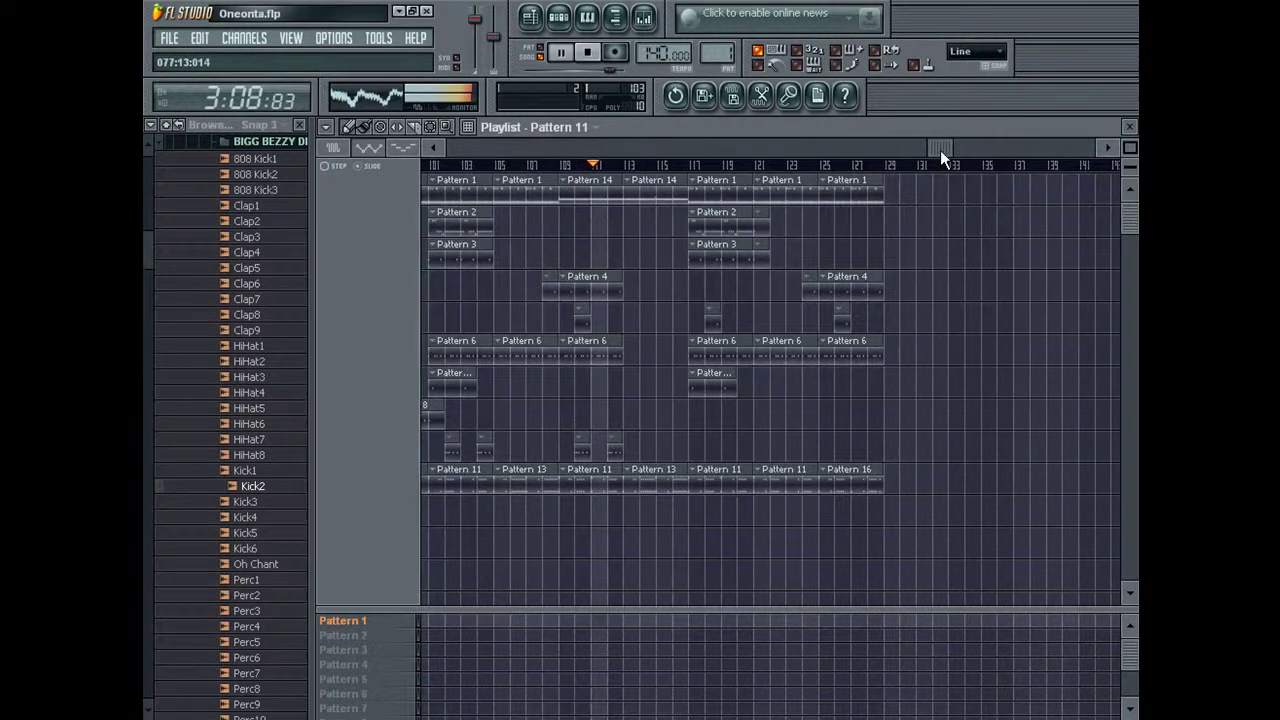
pyautogui.moveTo(941, 150); pyautogui.dragTo(920, 158)
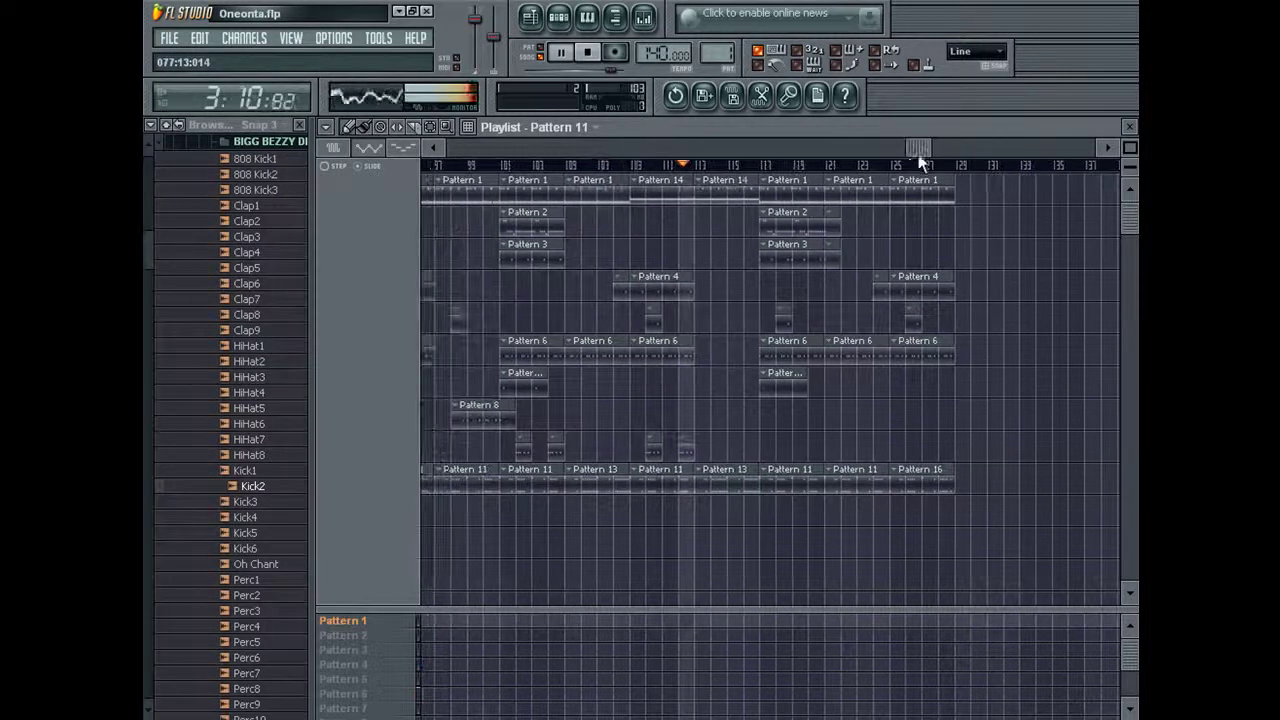
pyautogui.moveTo(1132, 149); pyautogui.dragTo(1132, 152)
pyautogui.rightClick(474, 488)
# Create a master volume automation clip over bars 117 to 129 and lower its end point to fade out the song.
pyautogui.moveTo(937, 149); pyautogui.dragTo(991, 140)
pyautogui.click(432, 128)
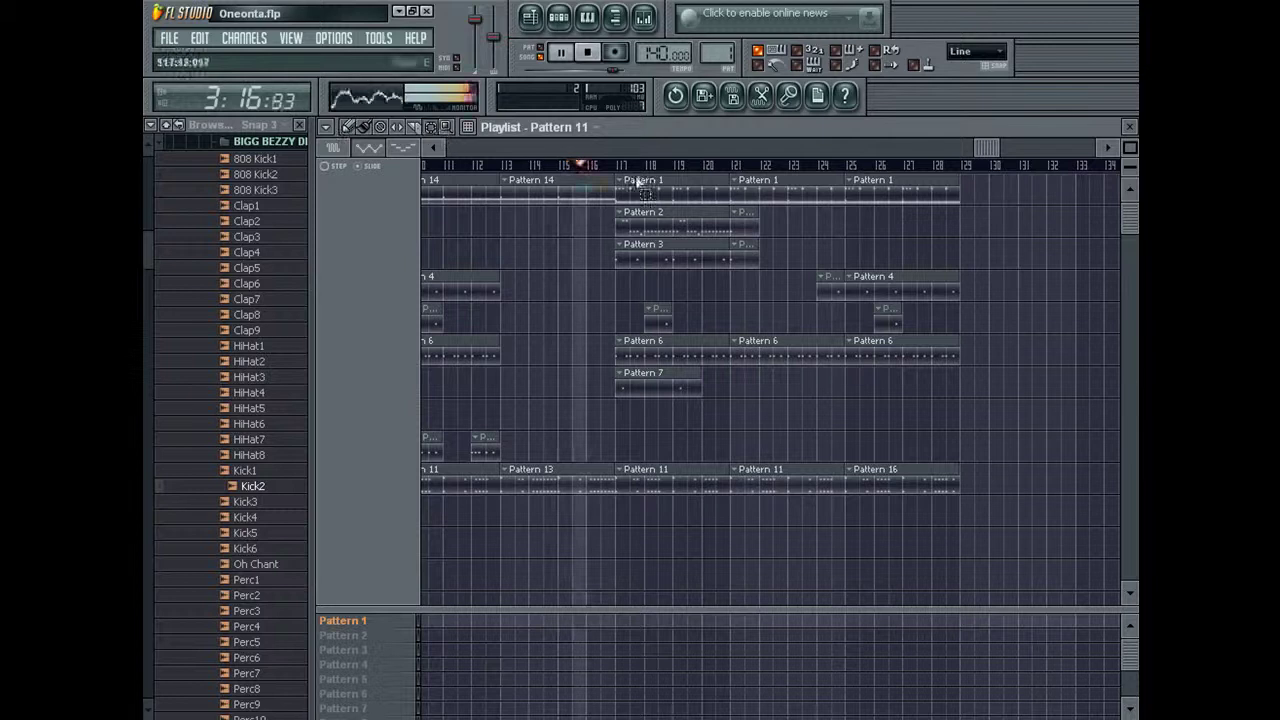
pyautogui.moveTo(617, 168); pyautogui.dragTo(960, 210)
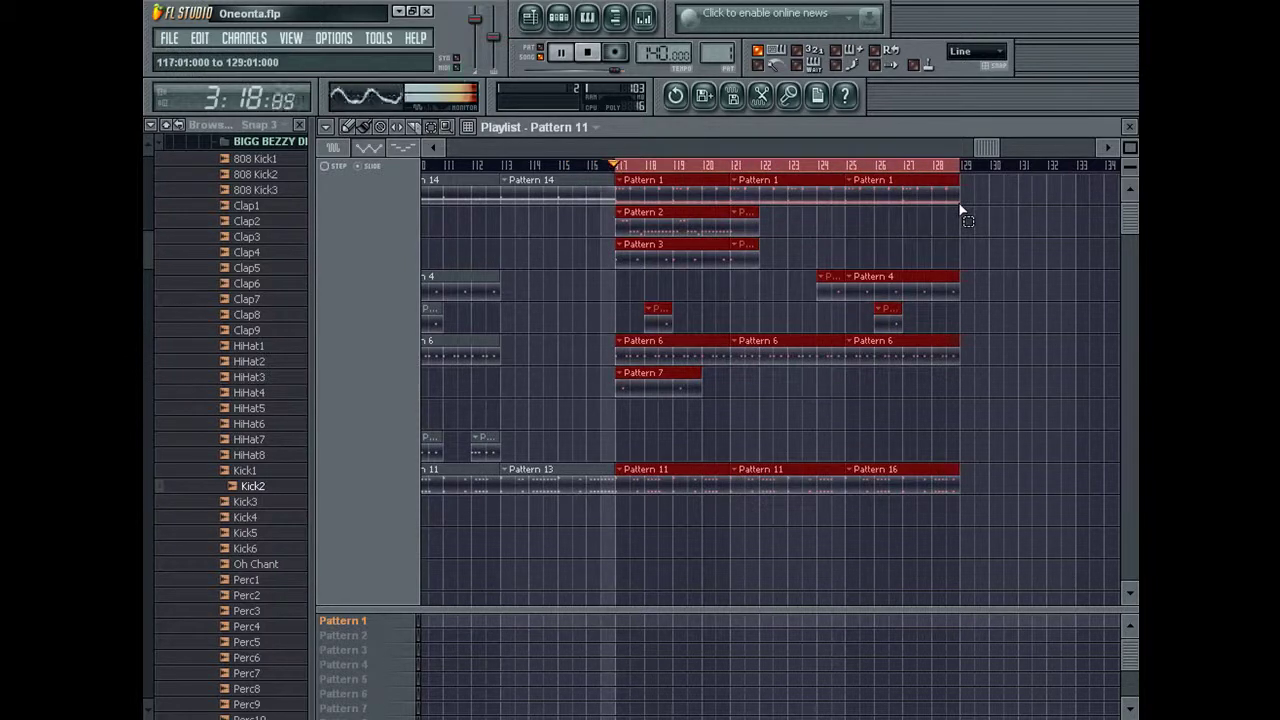
pyautogui.rightClick(500, 38)
pyautogui.click(522, 134)
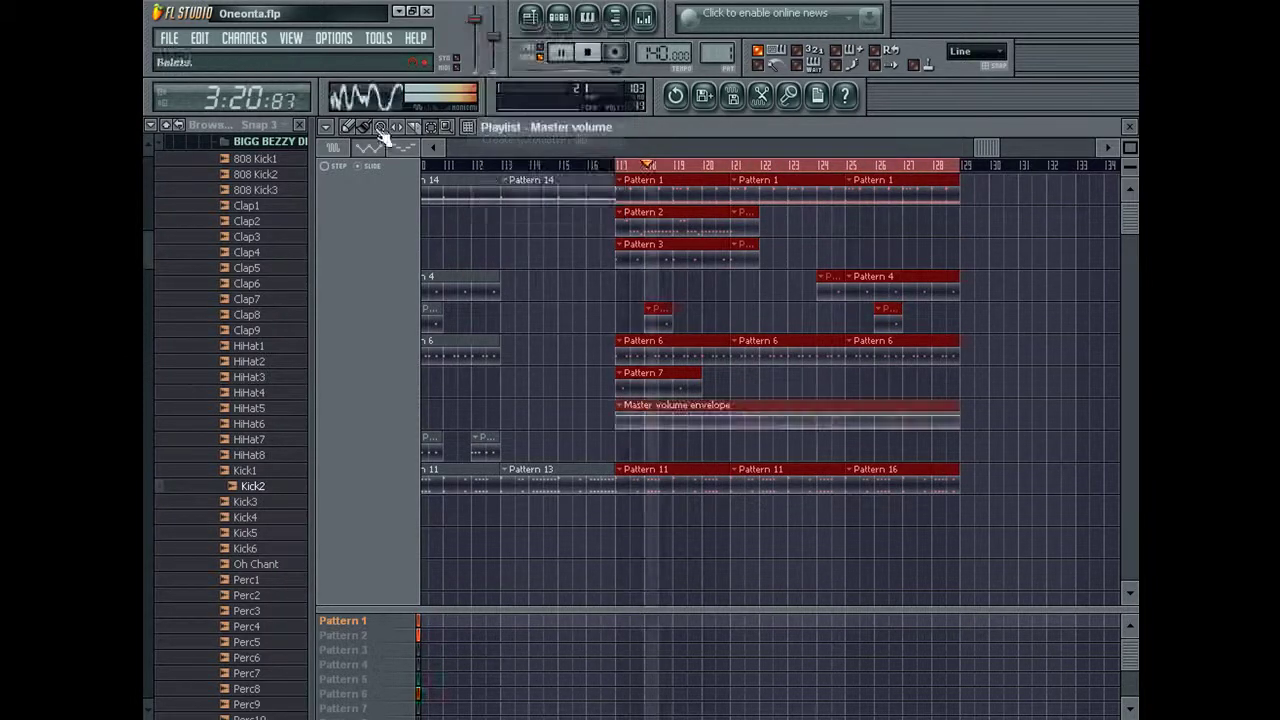
pyautogui.moveTo(961, 418); pyautogui.dragTo(963, 440)
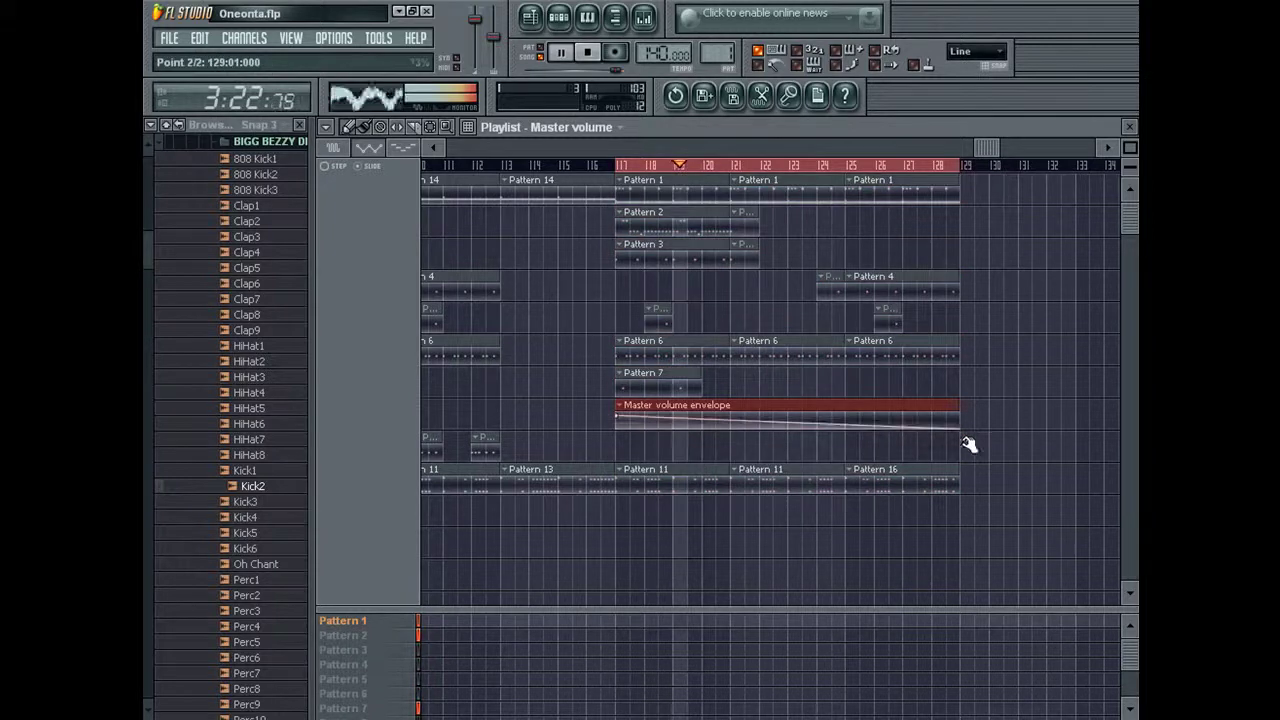
pyautogui.click(702, 168)
# Collapse the open folders in the browser and save the project.
pyautogui.click(151, 125)
pyautogui.click(178, 126)
pyautogui.click(169, 37)
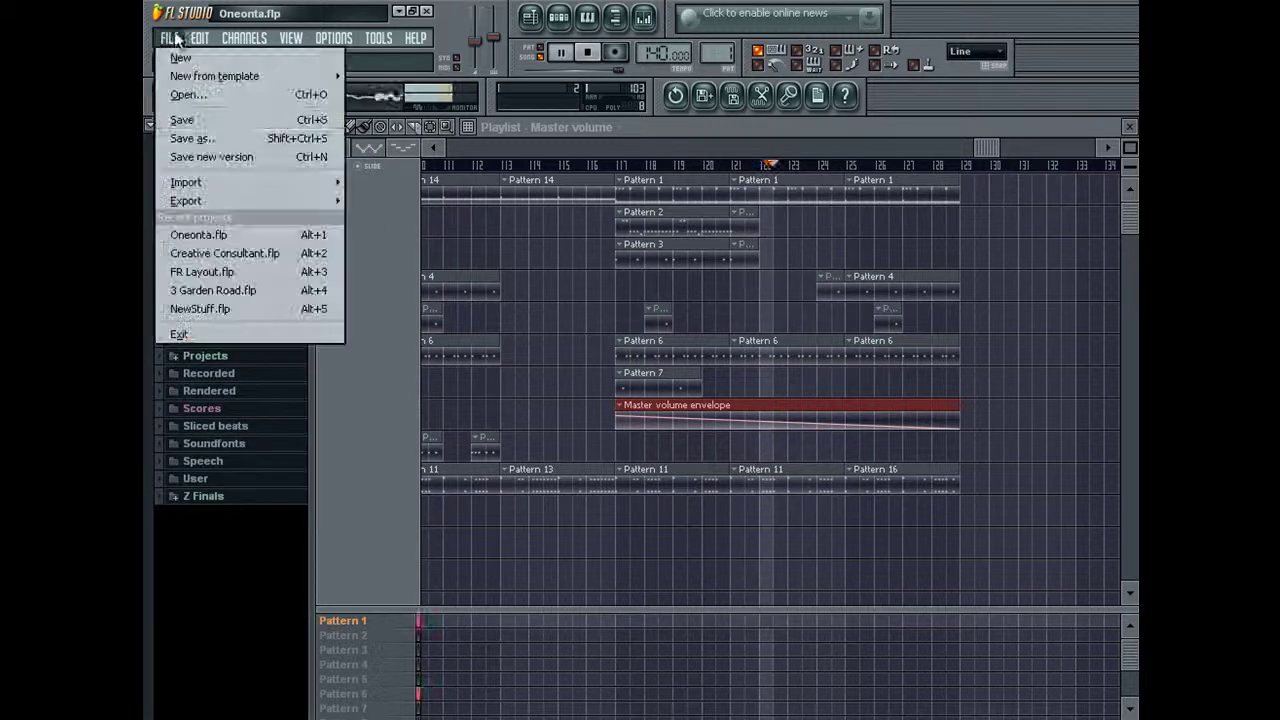
pyautogui.click(207, 126)
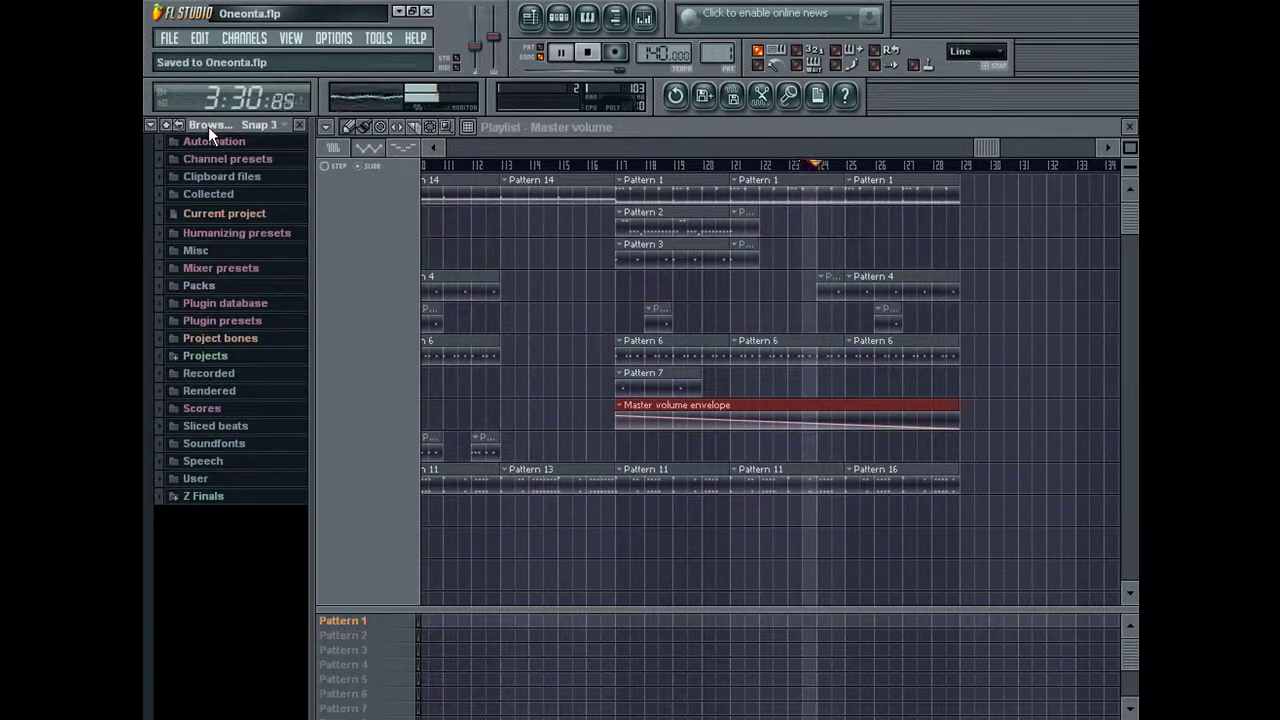
# Place the A More Sound (2) sample from the browser at the song's start, on the empty track below Pattern 11.
pyautogui.click(907, 129)
pyautogui.moveTo(908, 150); pyautogui.dragTo(154, 441)
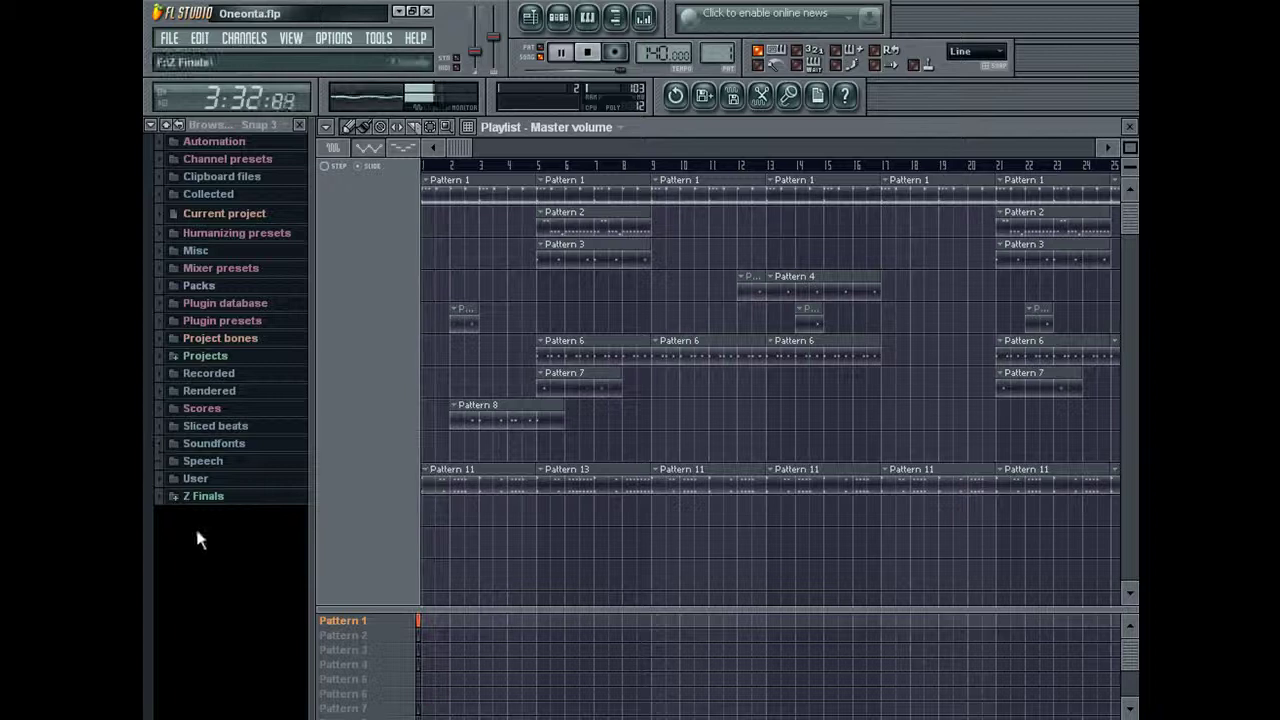
pyautogui.click(205, 497)
pyautogui.click(233, 534)
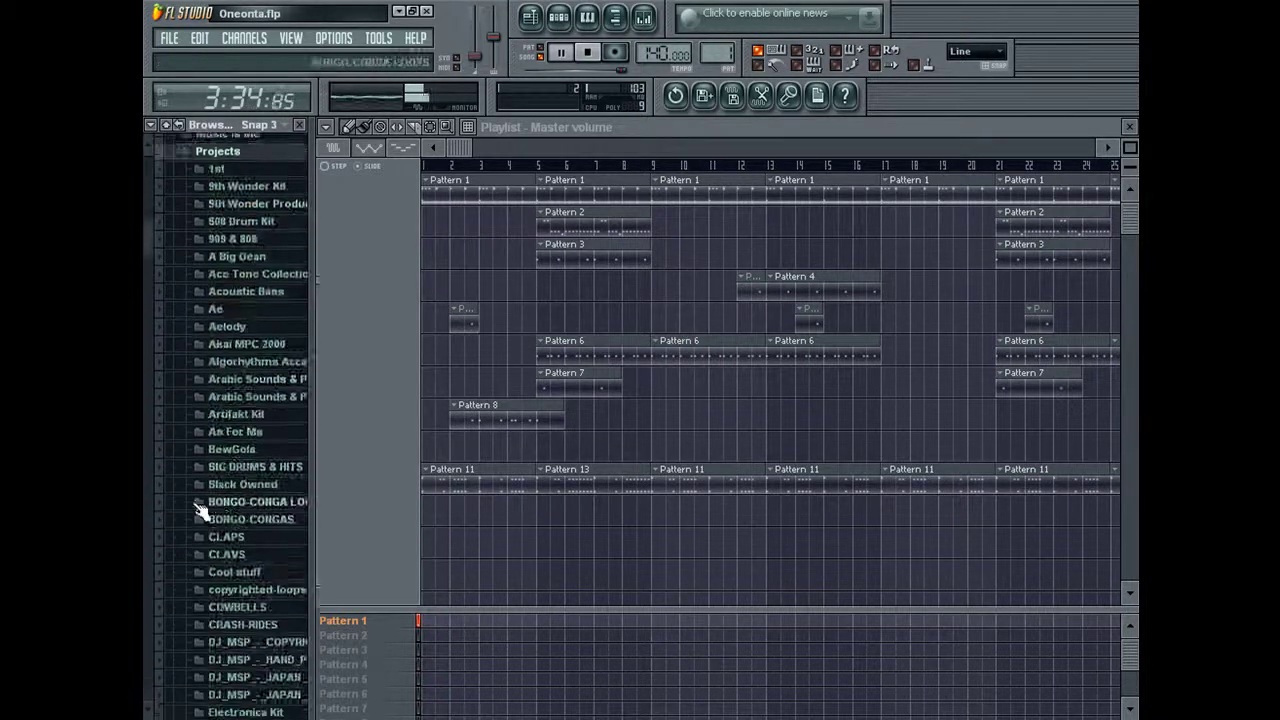
pyautogui.scroll(-10, 228, 620)
pyautogui.moveTo(453, 528); pyautogui.dragTo(509, 503)
# Shift the pattern arrangement to start near the end of the A More Sound (2) clip, with snap at 1/6 step.
pyautogui.scroll(5, 985, 173)
pyautogui.hotkey('ctrl', 'a')
pyautogui.keyDown('ctrl'); pyautogui.click(657, 380); pyautogui.keyUp('ctrl')
pyautogui.hotkey('ctrl', 'a')
pyautogui.keyDown('ctrl'); pyautogui.click(556, 525); pyautogui.keyUp('ctrl')
pyautogui.click(977, 51)
pyautogui.click(986, 112)
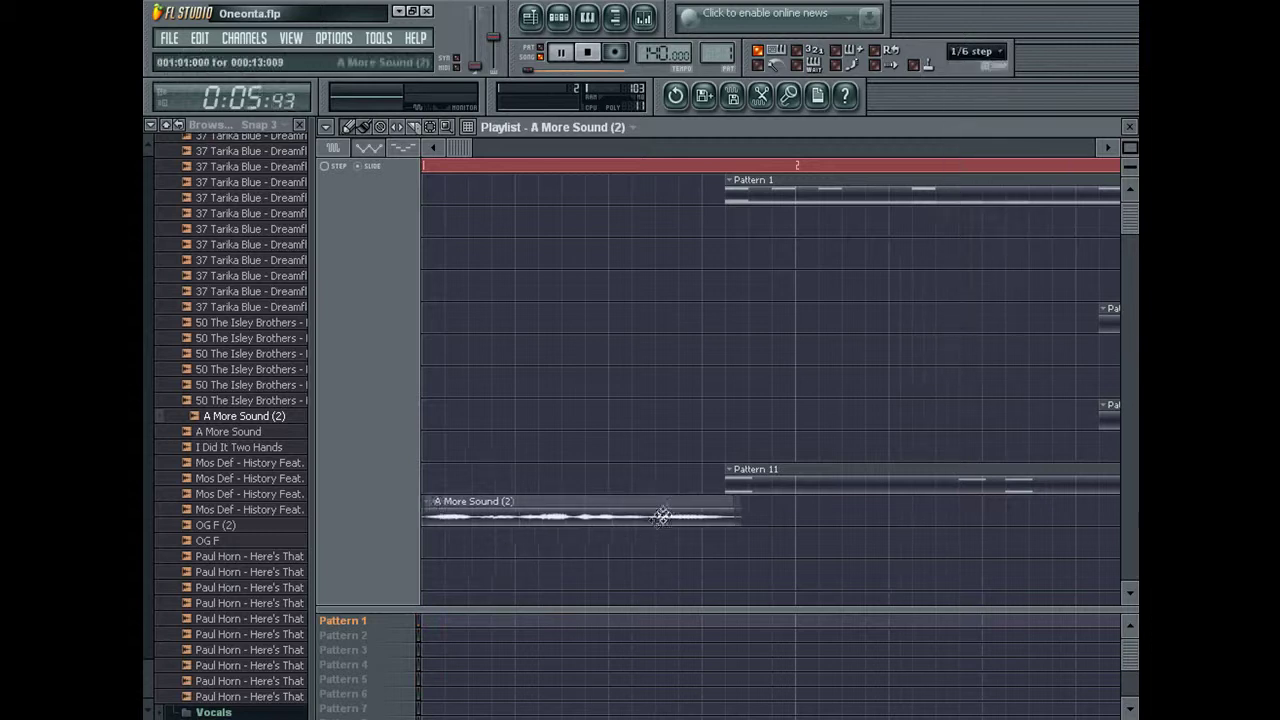
# Set the snap to Line and realign all clips so the A More Sound (2) clip begins at bar 1.
pyautogui.click(975, 51)
pyautogui.click(982, 75)
pyautogui.hotkey('ctrl', 'a')
pyautogui.moveTo(530, 512); pyautogui.dragTo(515, 510)
pyautogui.keyDown('ctrl'); pyautogui.click(527, 328); pyautogui.keyUp('ctrl')
pyautogui.press('space')
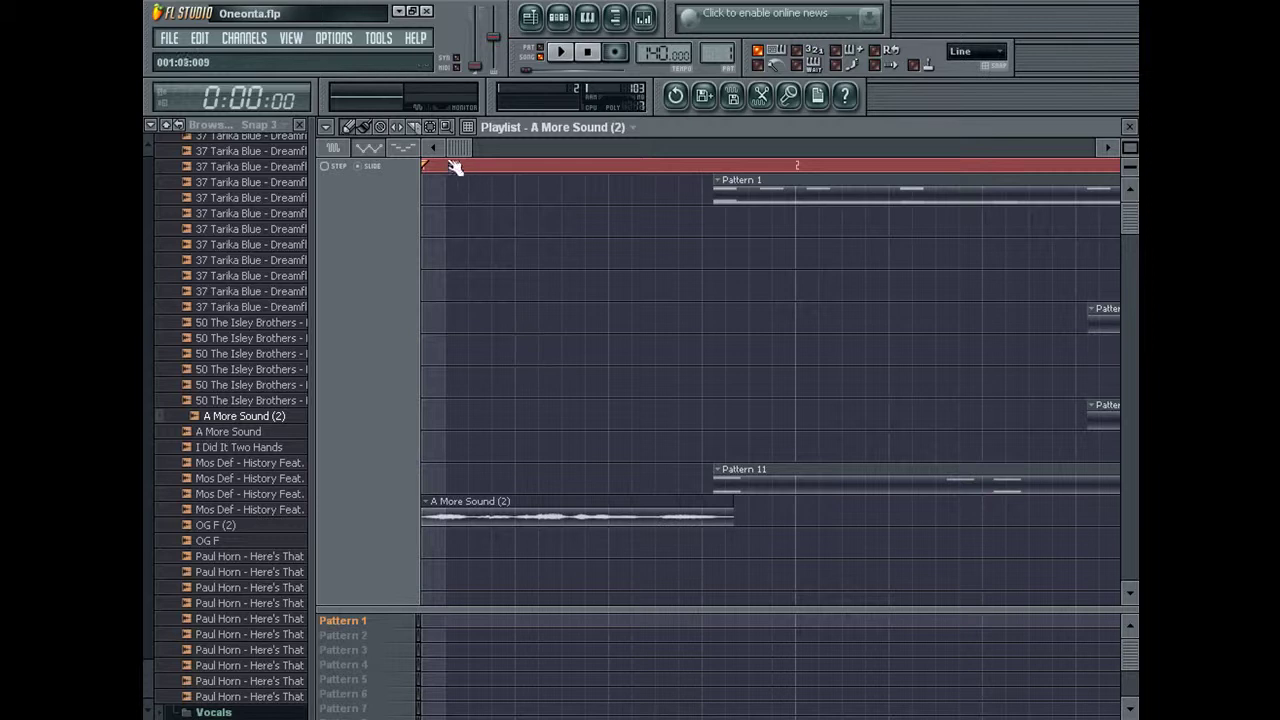
# Create a one-step master volume automation clip at the very start of the playlist.
pyautogui.moveTo(451, 163); pyautogui.dragTo(449, 160)
pyautogui.rightClick(476, 33)
pyautogui.click(510, 144)
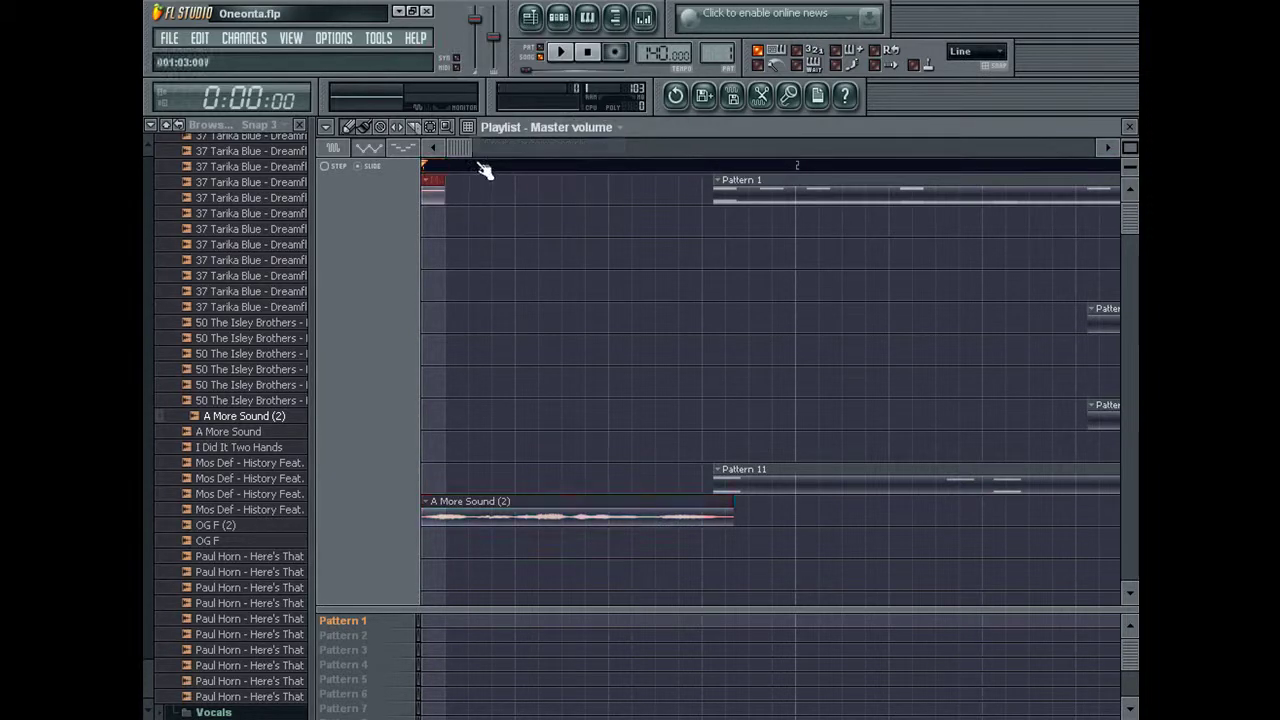
# Adjust the channel volume of the A More Sound (2) sample and play the song's opening.
pyautogui.doubleClick(540, 512)
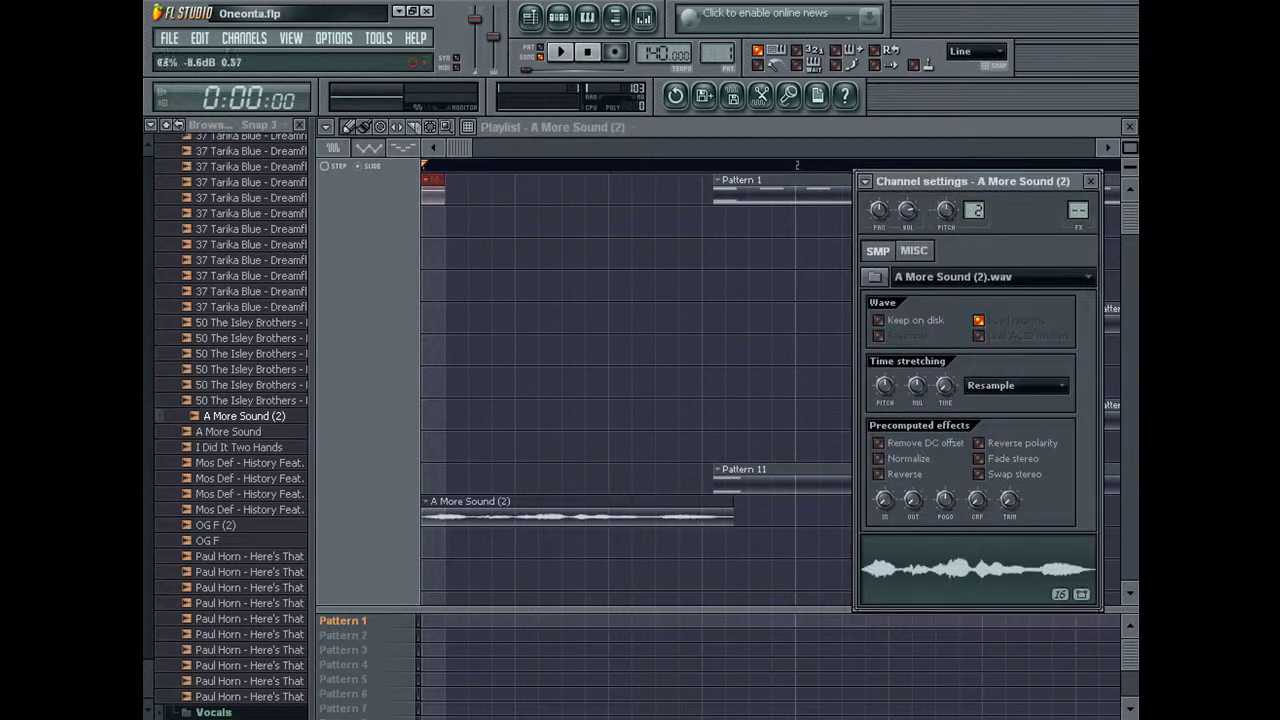
pyautogui.click(1090, 181)
pyautogui.press('space')
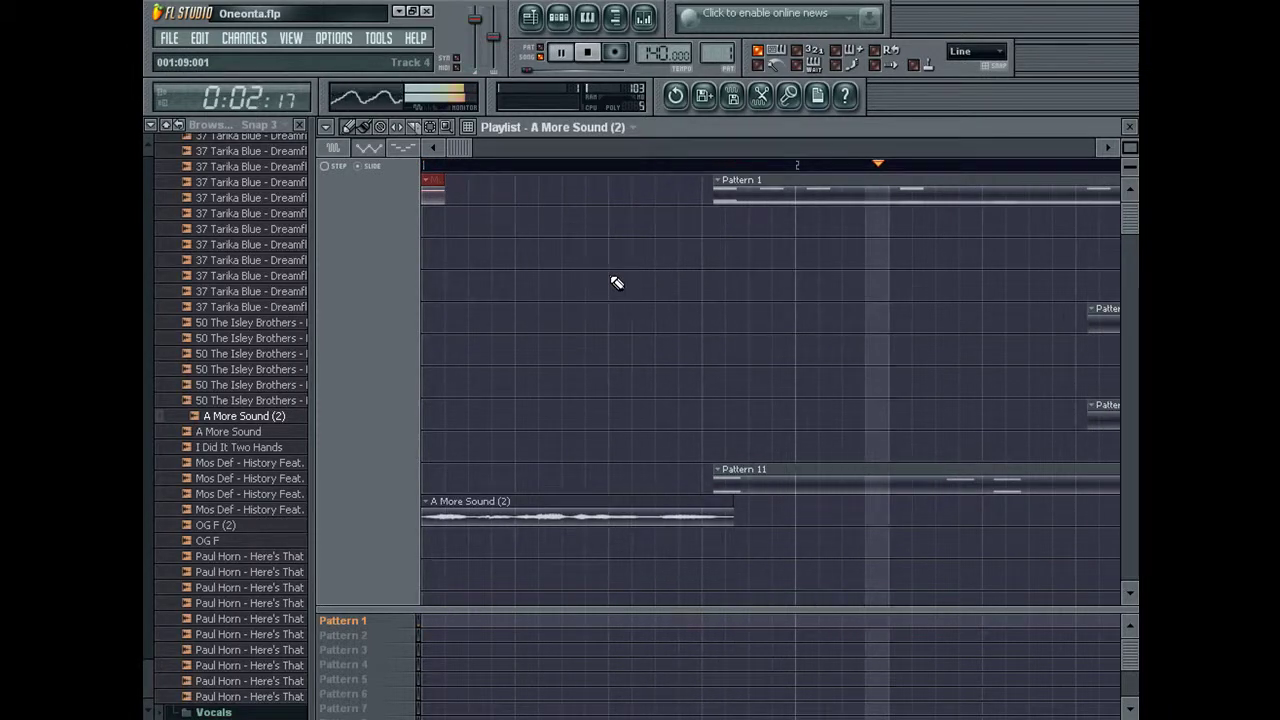
# Hide the playlist to check the channel list and the limiter, and bring the playlist back.
pyautogui.click(1129, 127)
pyautogui.click(390, 214)
pyautogui.click(393, 235)
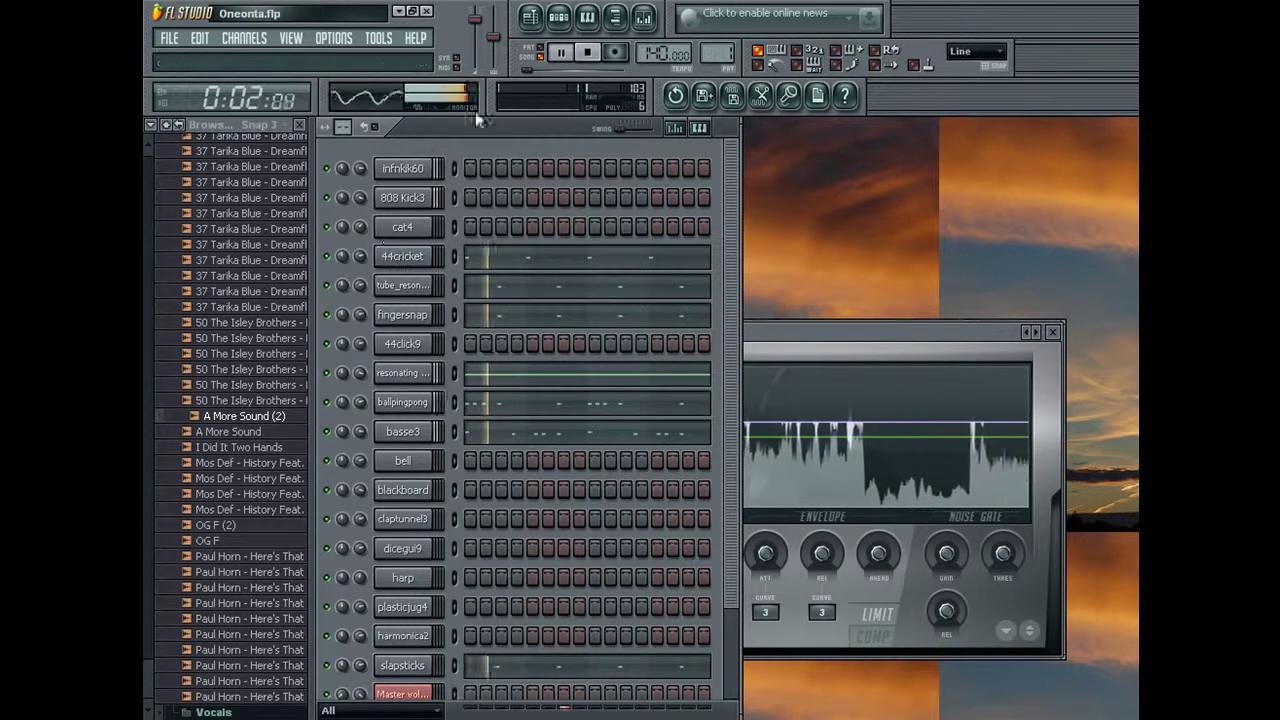
pyautogui.press('F5')
# Try moving all clips slightly later in the playlist with the snap set to 1/6 step.
pyautogui.click(996, 52)
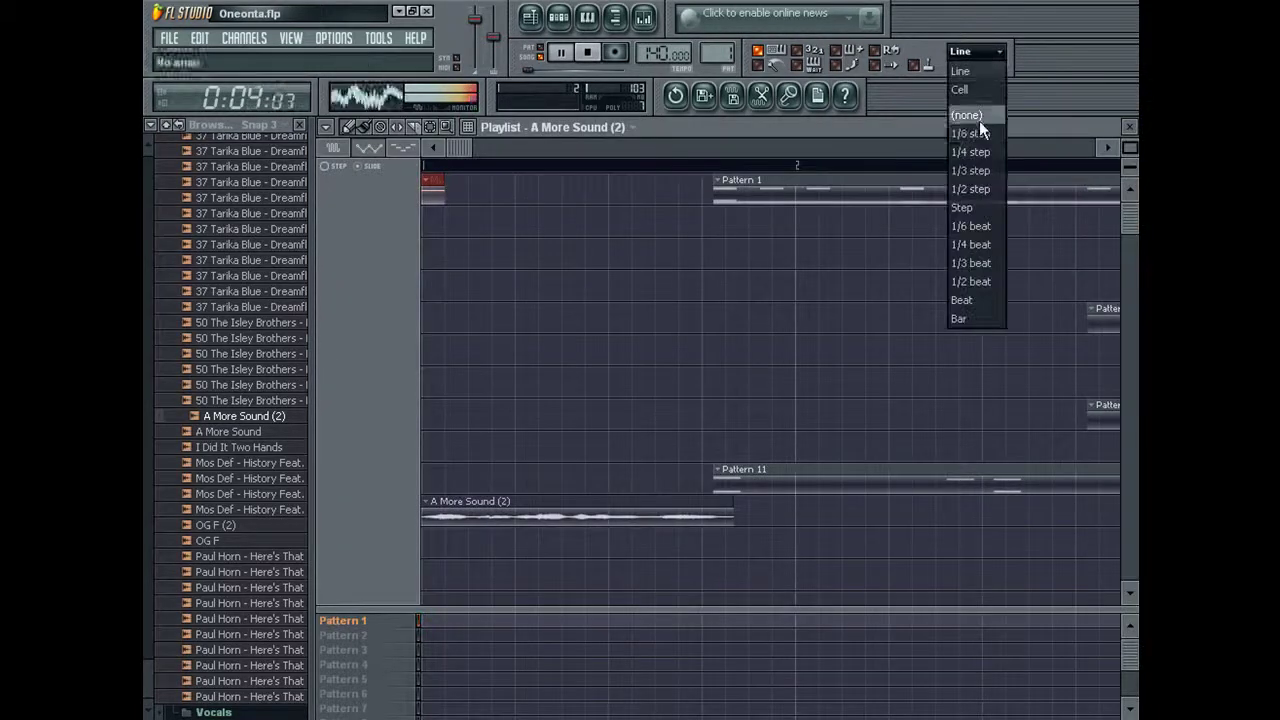
pyautogui.click(975, 134)
pyautogui.hotkey('ctrl', 'a')
pyautogui.hotkey('ctrl', 'd')
pyautogui.click(468, 539)
pyautogui.rightClick(498, 548)
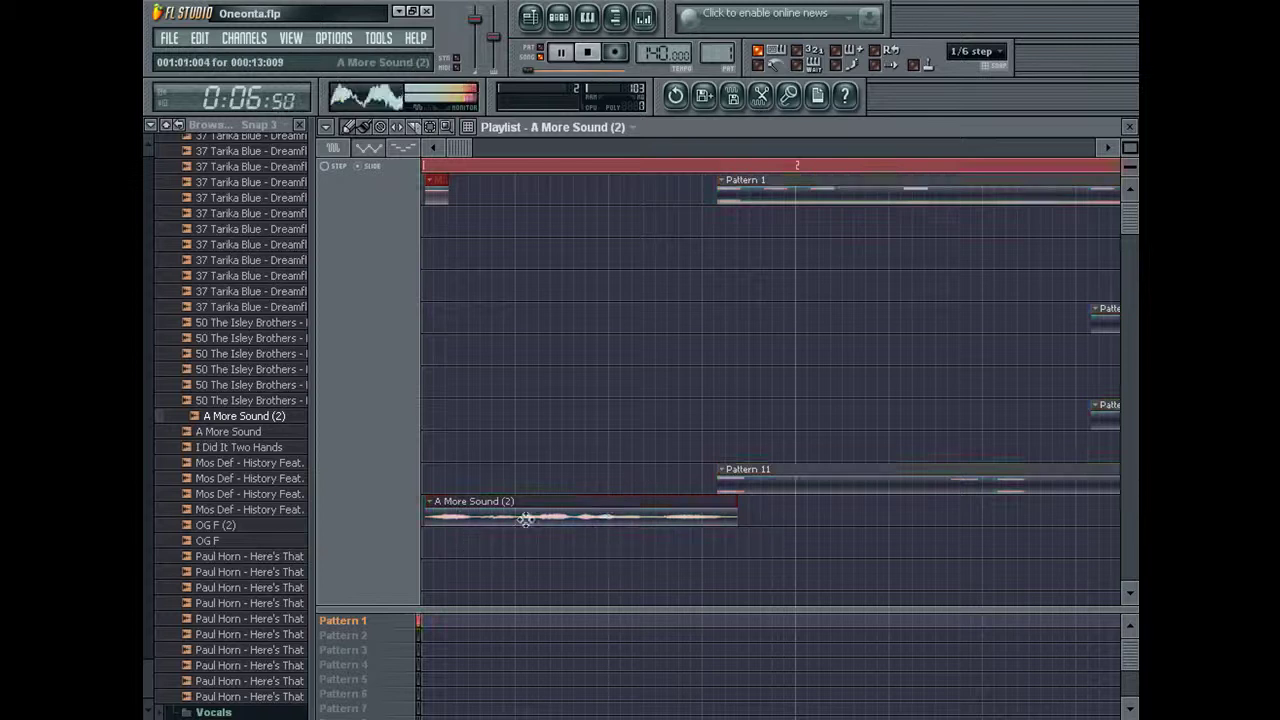
# Play the opening and try nudging only the A More Sound (2) clip slightly later.
pyautogui.click(457, 165)
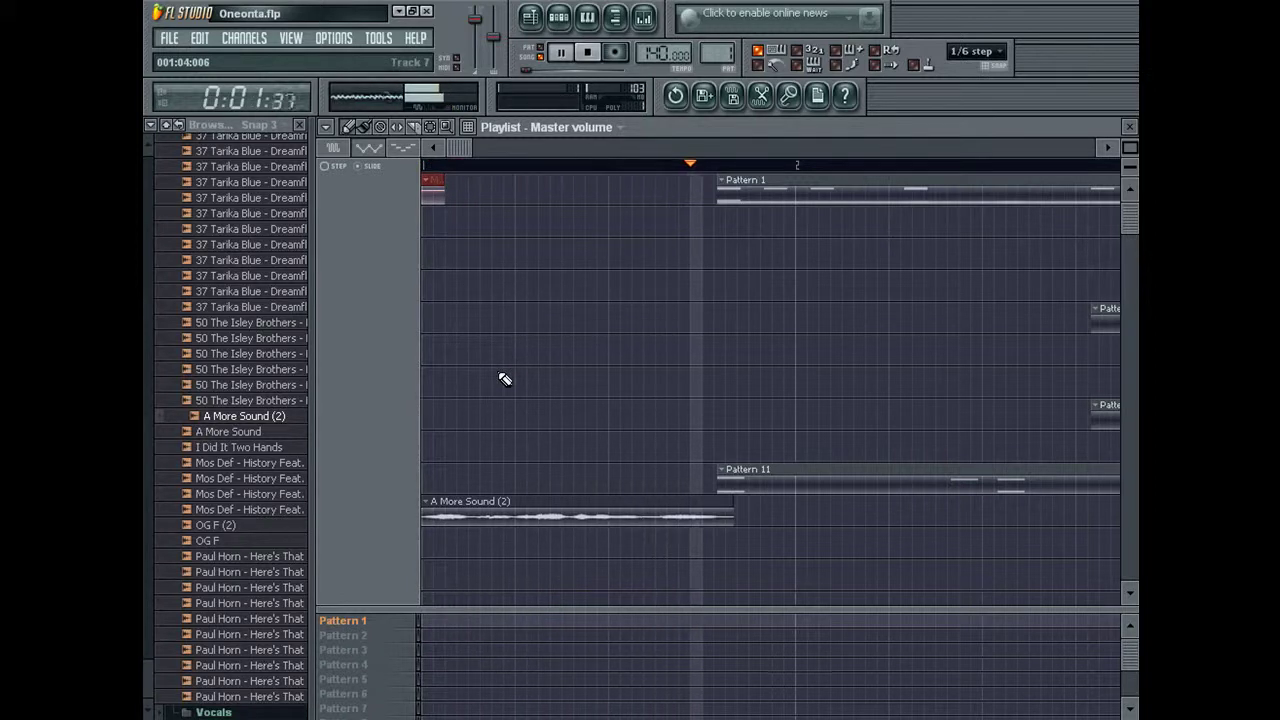
pyautogui.press('space')
pyautogui.moveTo(522, 516); pyautogui.dragTo(524, 516)
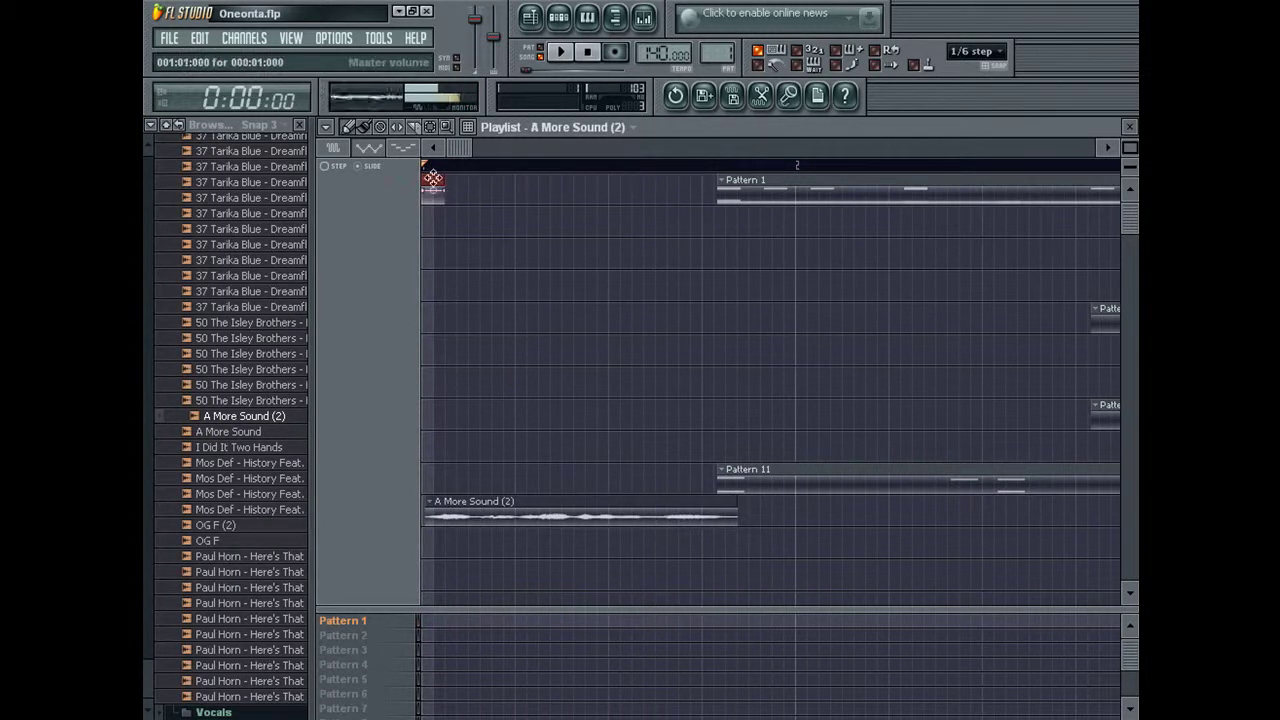
# Return the snap to Line and realign all clips with the start of the playlist.
pyautogui.hotkey('ctrl', 'a')
pyautogui.click(979, 52)
pyautogui.click(977, 71)
# Check the channel settings of the A More Sound (2) sample and play the opening again.
pyautogui.press('space')
pyautogui.click(722, 166)
pyautogui.doubleClick(536, 503)
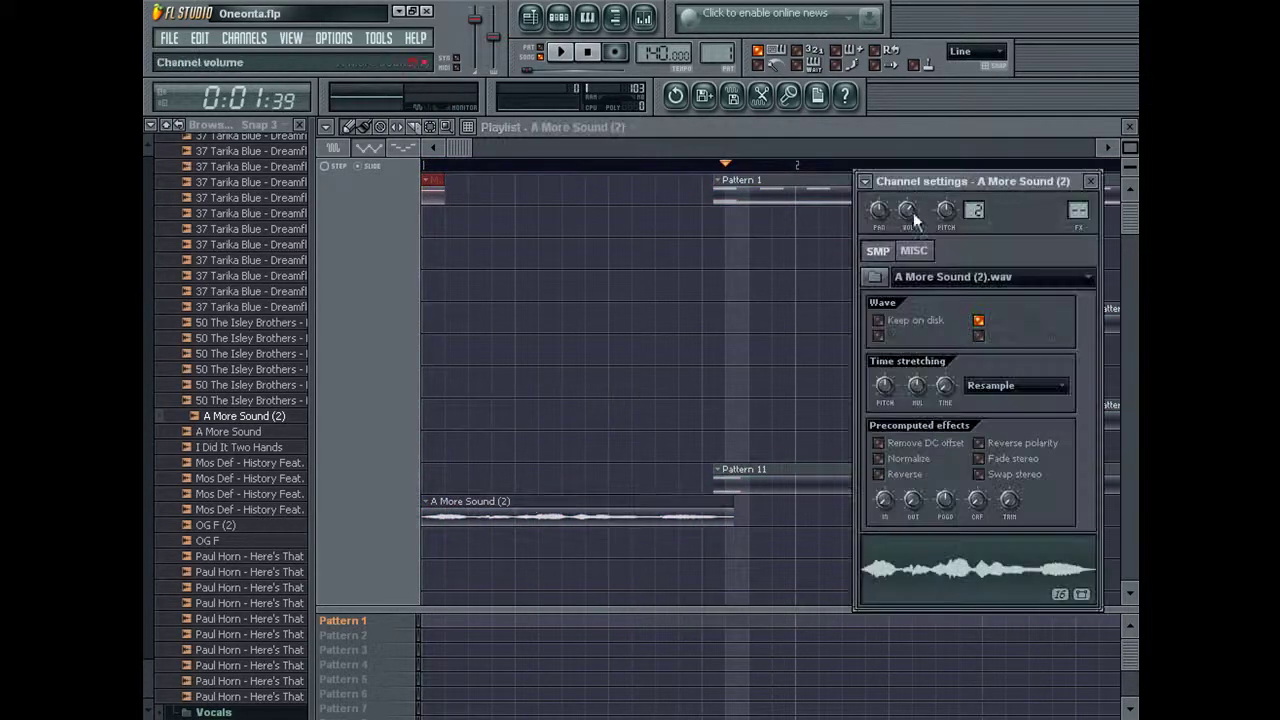
pyautogui.click(1089, 182)
pyautogui.press('space')
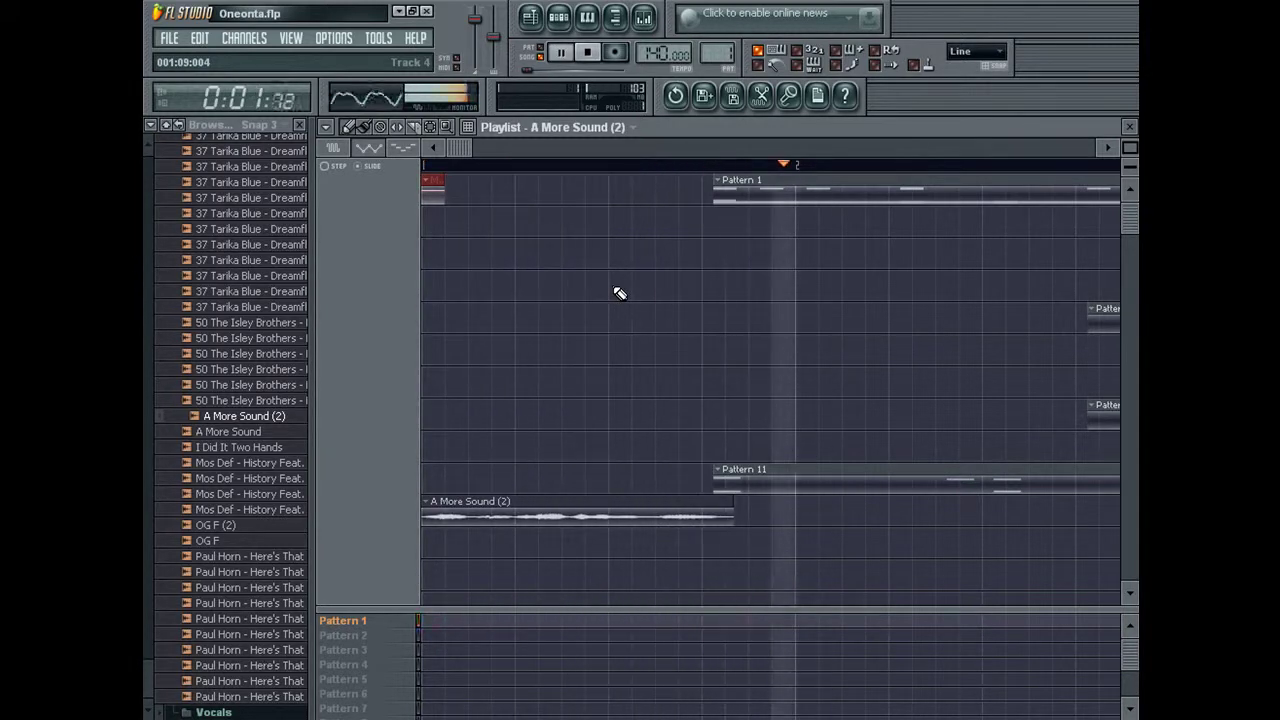
# Shift the pattern clips later with a 1/6 step snap, keeping the A More Sound (2) and Master volume clips at the playlist start.
pyautogui.click(978, 51)
pyautogui.click(970, 133)
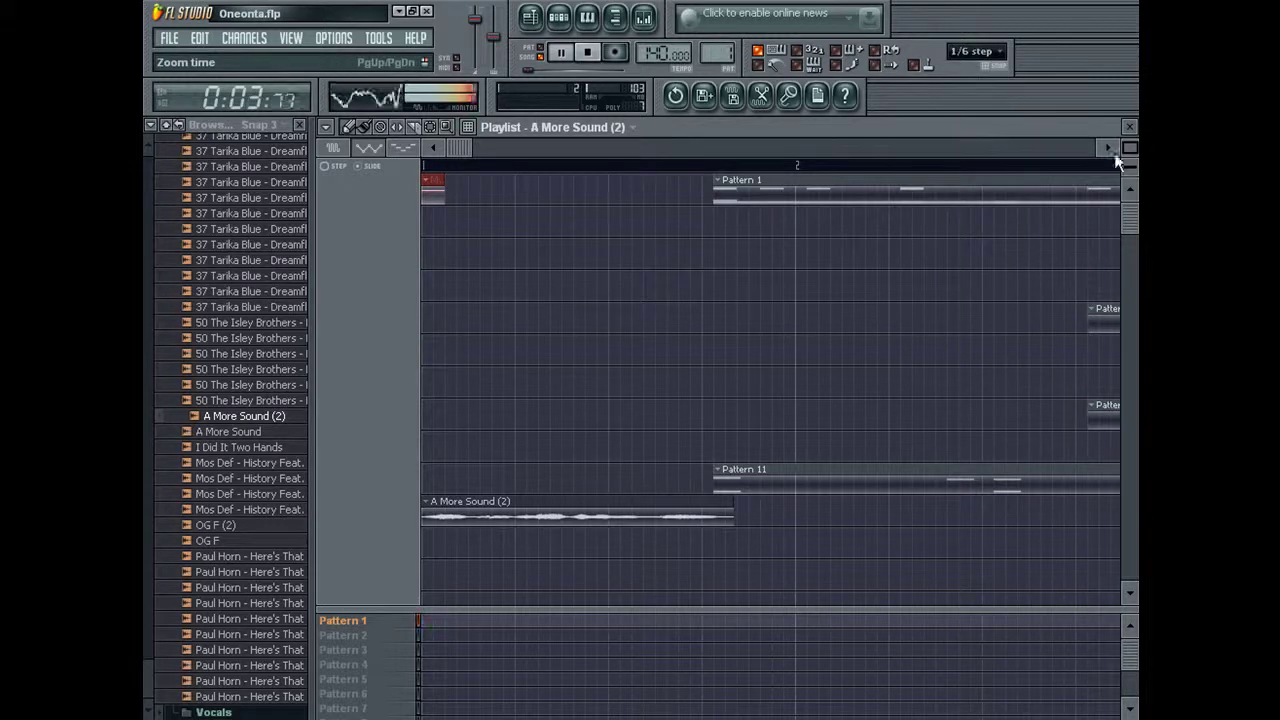
pyautogui.hotkey('ctrl', 'a')
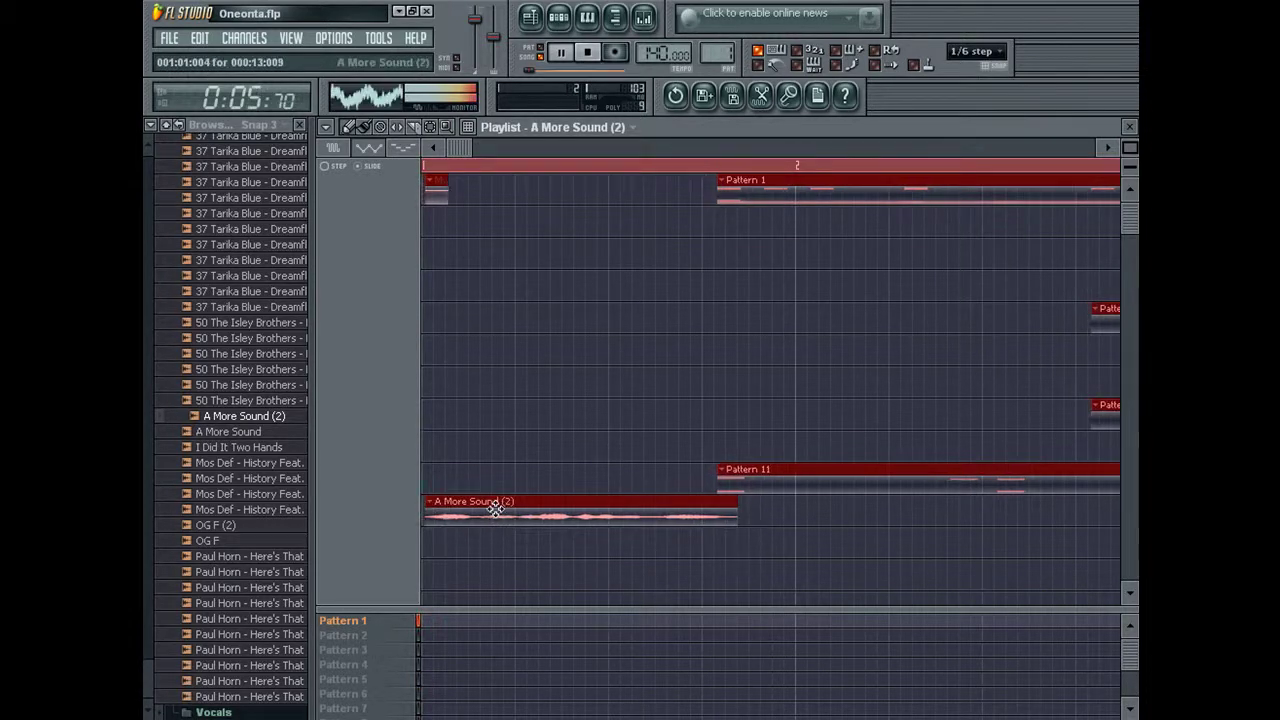
pyautogui.click(495, 509)
pyautogui.click(436, 182)
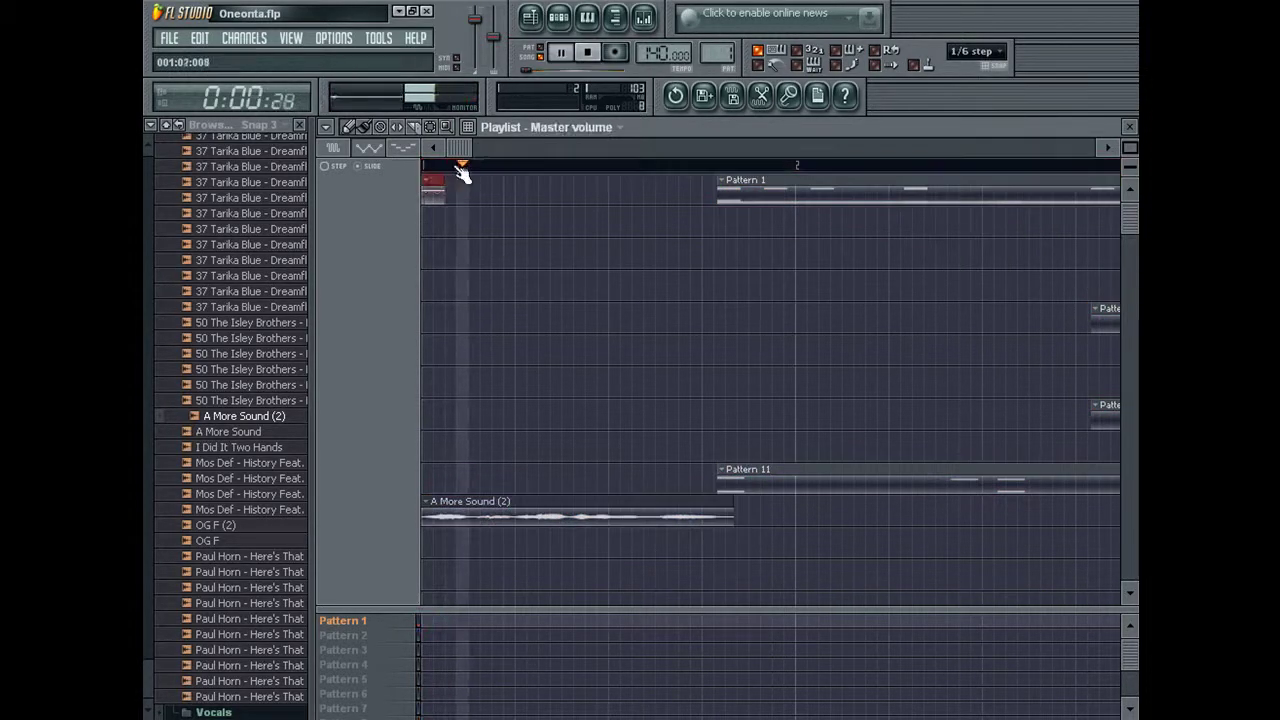
pyautogui.click(978, 51)
pyautogui.click(971, 70)
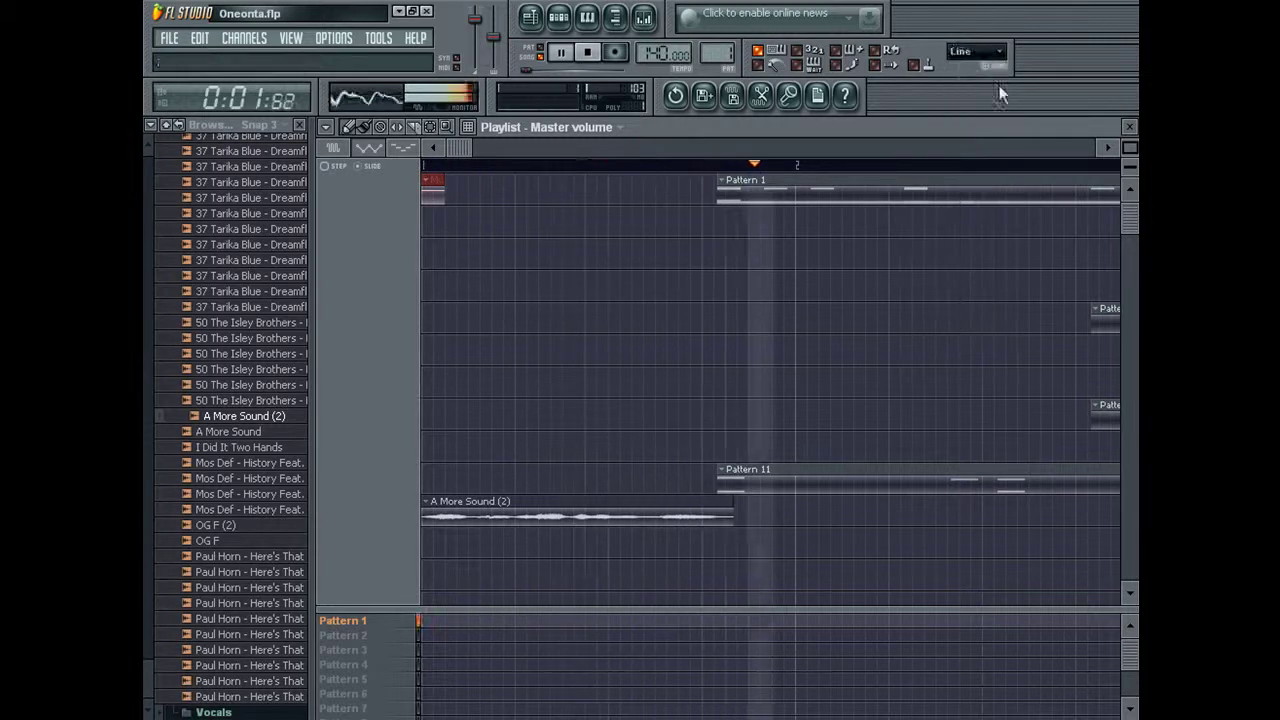
# Fine-nudge all clips with the snap set to (none) so the sample begins at the playlist start, and replay the opening.
pyautogui.click(978, 51)
pyautogui.click(971, 114)
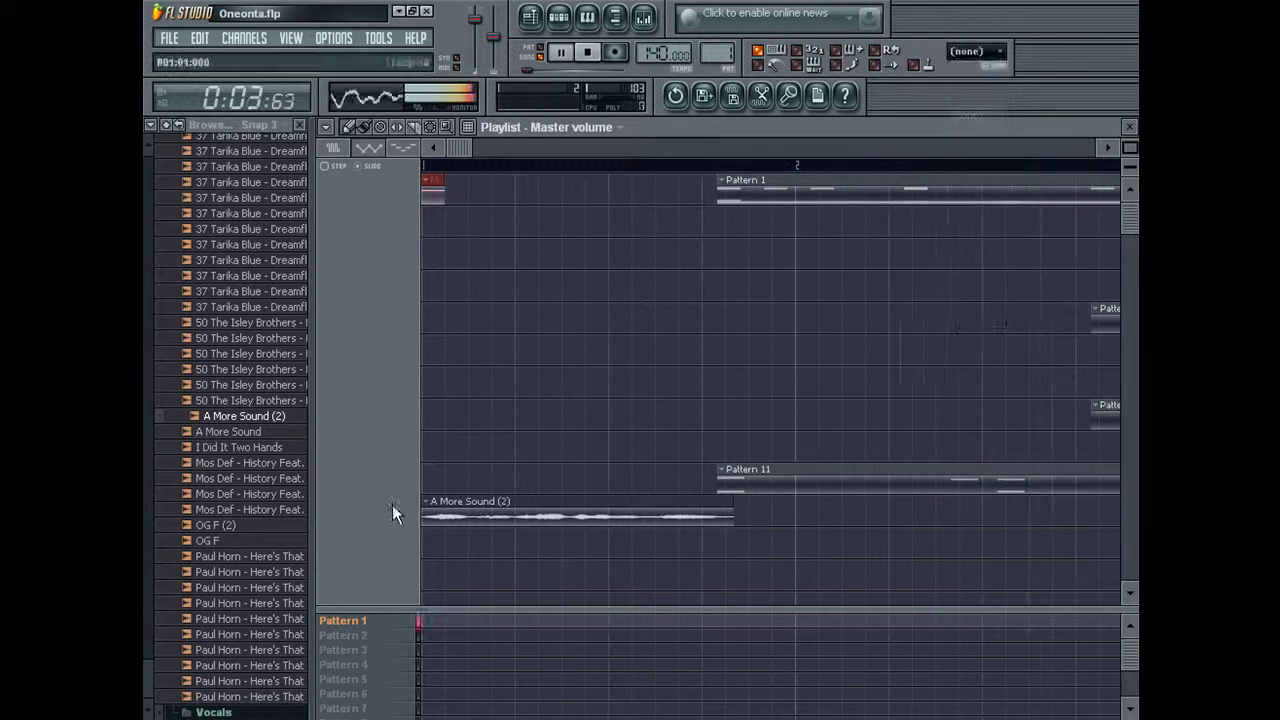
pyautogui.click(450, 514)
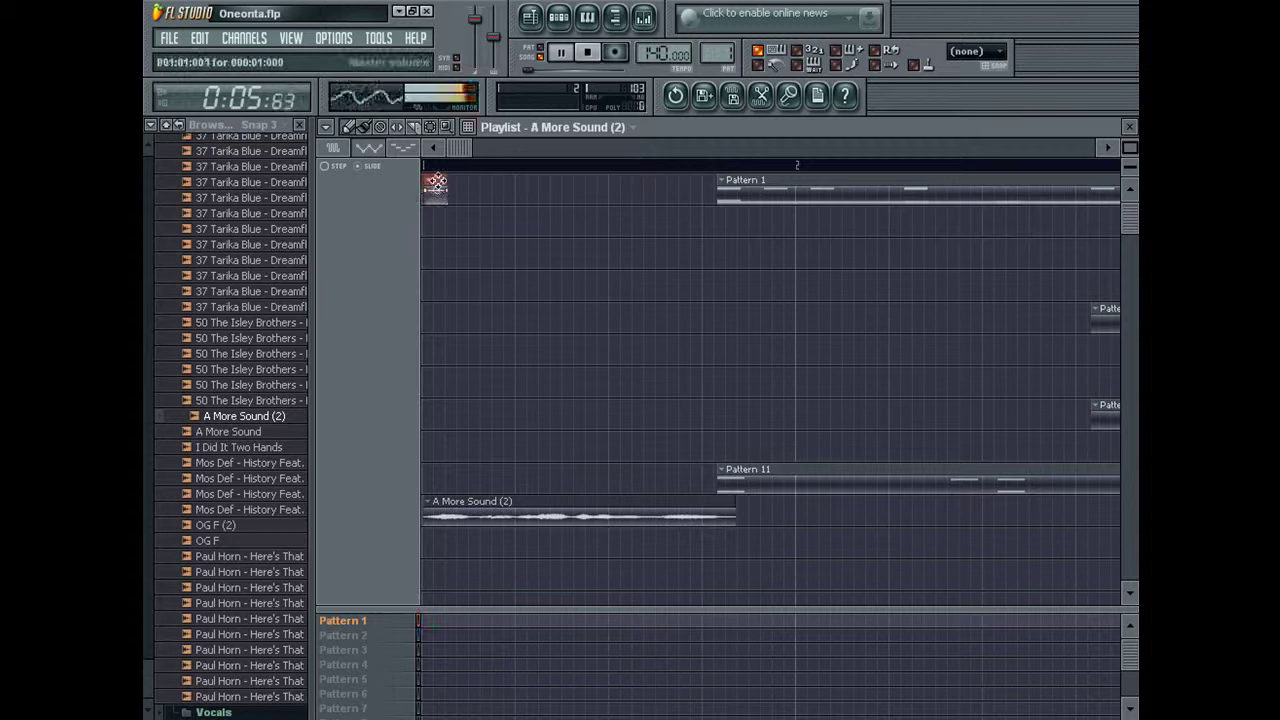
pyautogui.hotkey('ctrl', 'a')
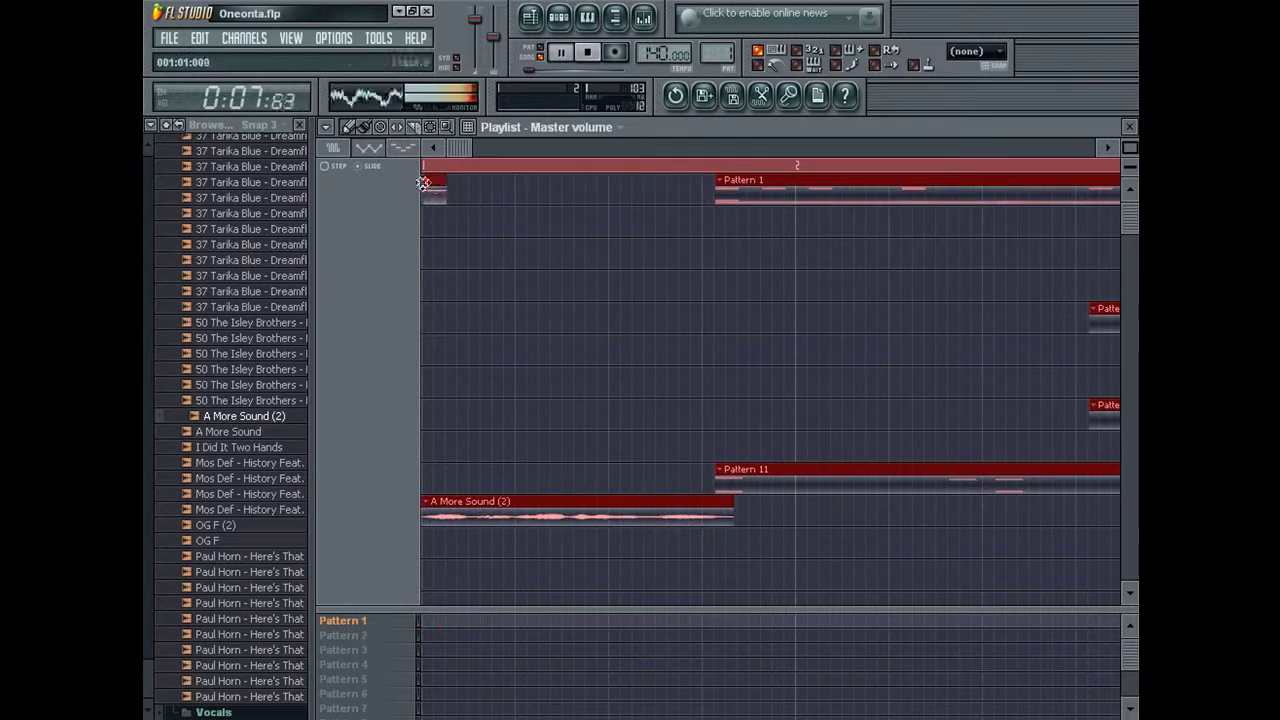
pyautogui.click(474, 167)
pyautogui.press('space')
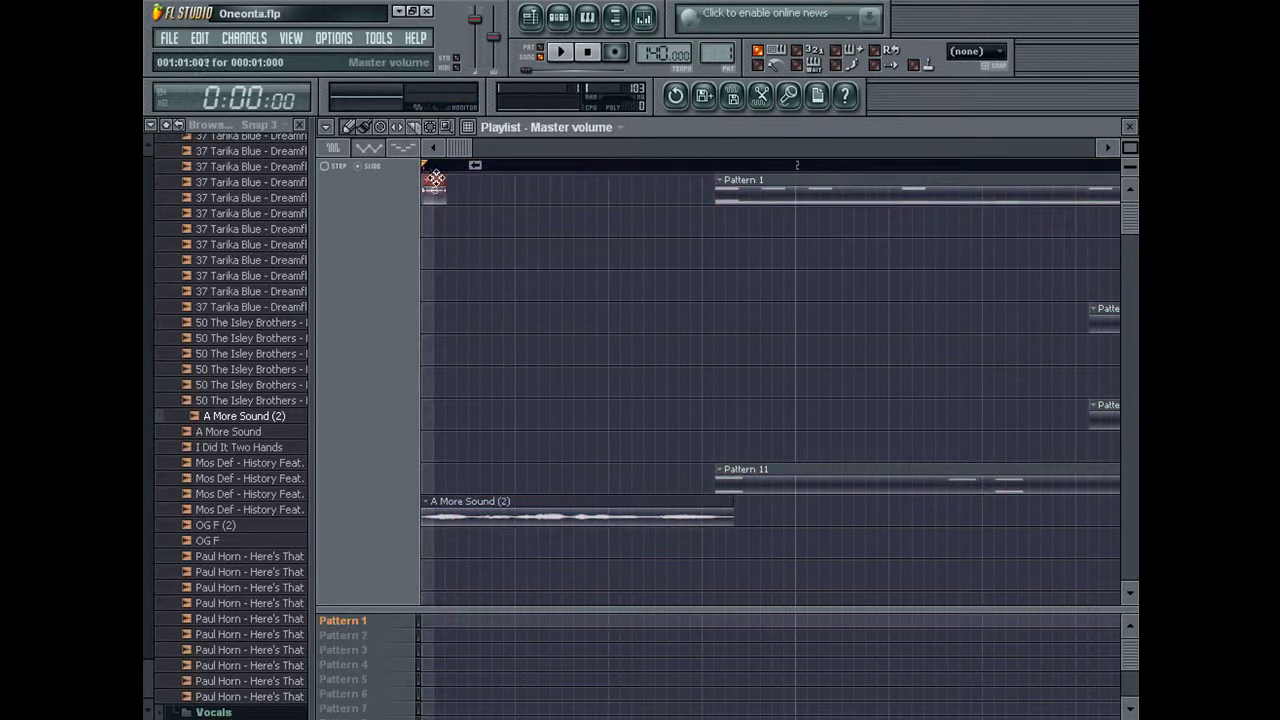
pyautogui.press('space')
pyautogui.click(971, 51)
pyautogui.click(965, 69)
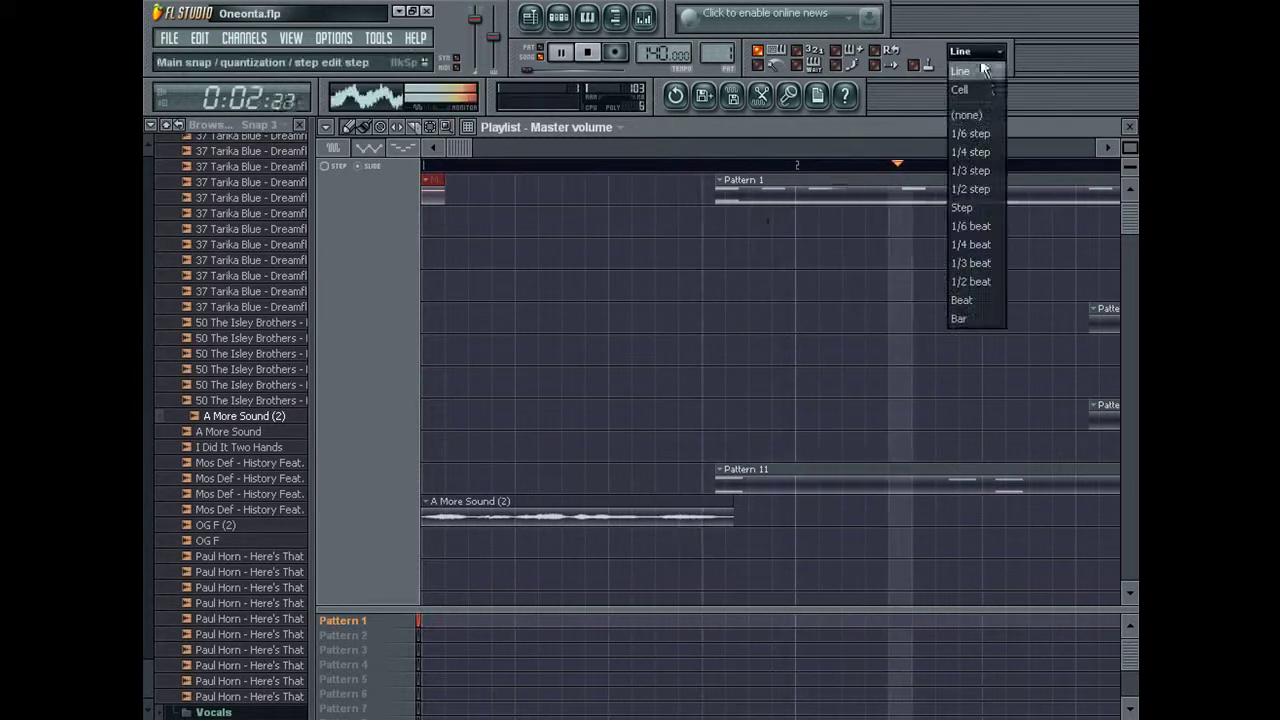
# With the snap off, move the pattern clips slightly later, keeping the A More Sound (2) and Master volume clips at the playlist start.
pyautogui.click(972, 52)
pyautogui.click(963, 111)
pyautogui.hotkey('ctrl', 'a')
pyautogui.moveTo(539, 496); pyautogui.dragTo(544, 500)
pyautogui.keyDown('ctrl'); pyautogui.click(554, 486); pyautogui.keyUp('ctrl')
pyautogui.moveTo(440, 179); pyautogui.dragTo(434, 179)
pyautogui.keyDown('ctrl'); pyautogui.click(466, 163); pyautogui.keyUp('ctrl')
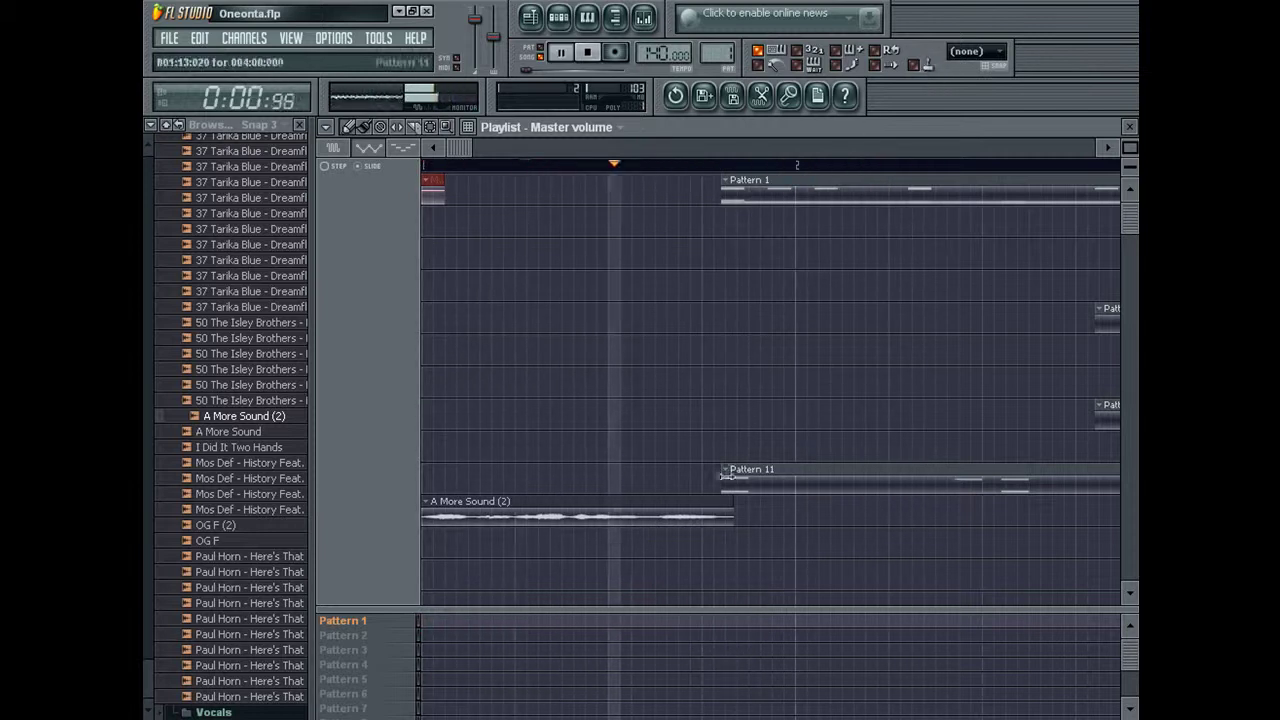
# Try stretching the end of the A More Sound (2) clip slightly and replay the opening.
pyautogui.click(728, 515)
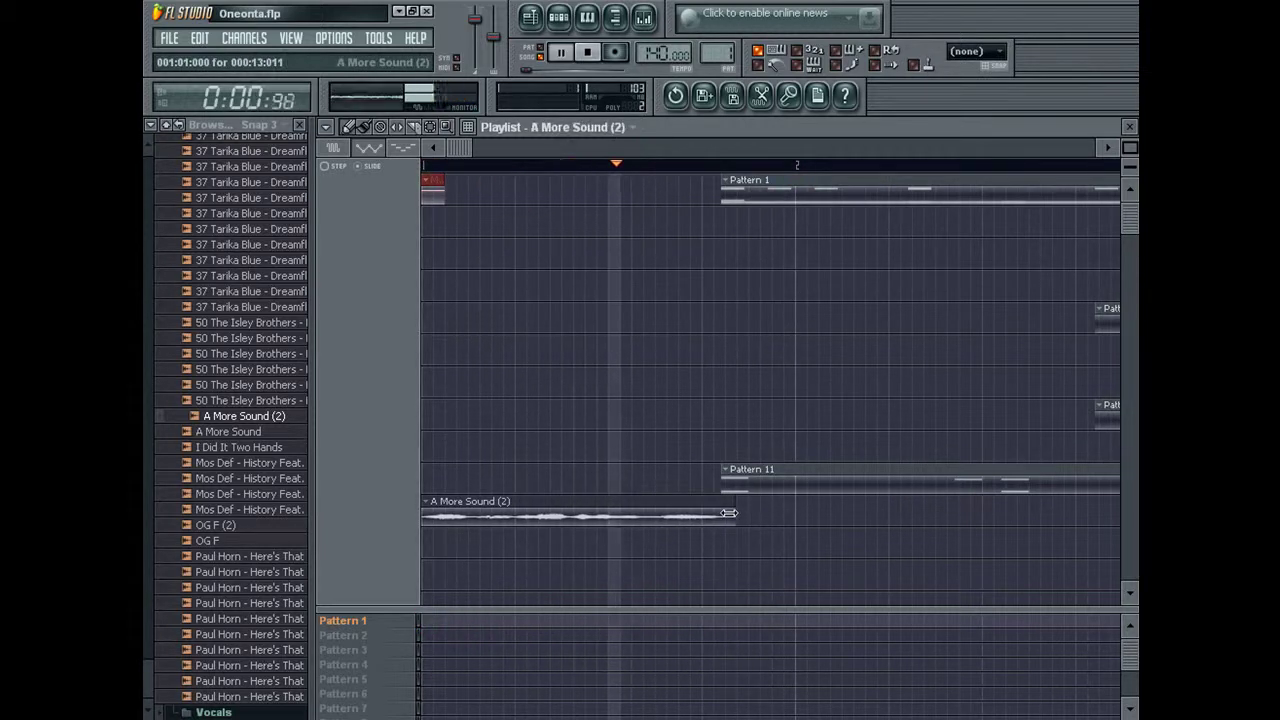
pyautogui.press('space')
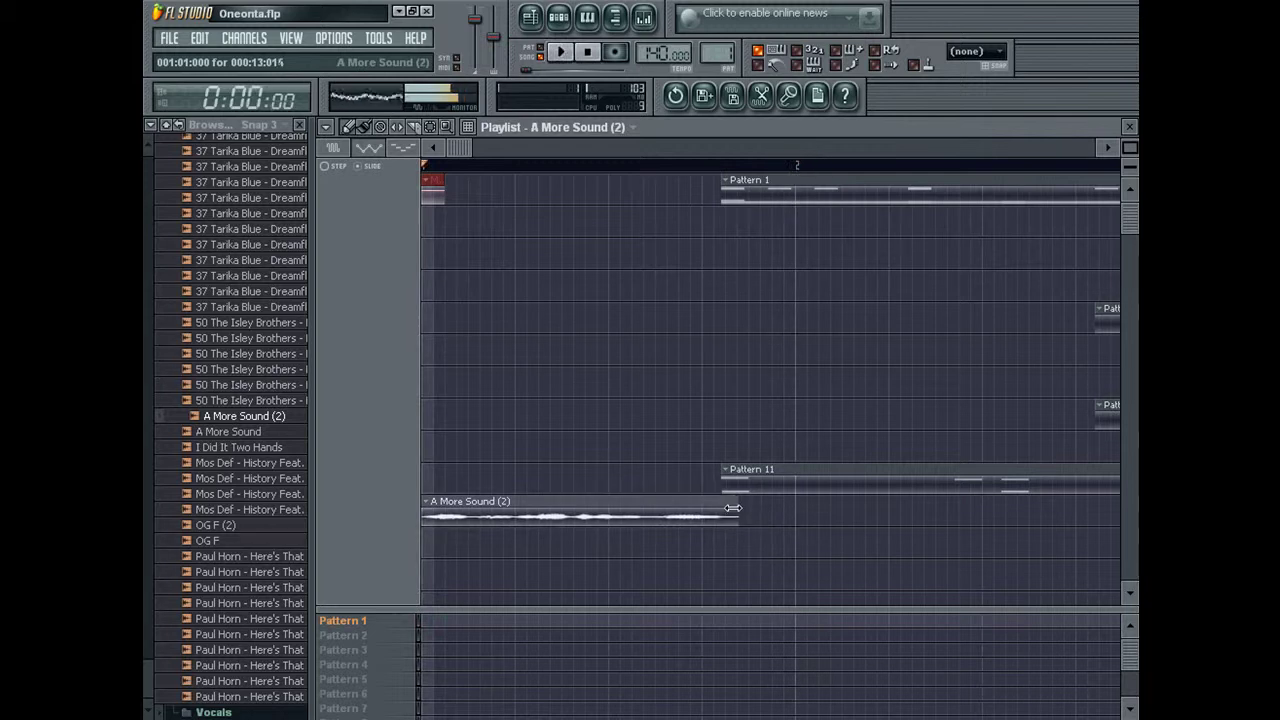
pyautogui.press('space')
pyautogui.press('space')
pyautogui.press('space')
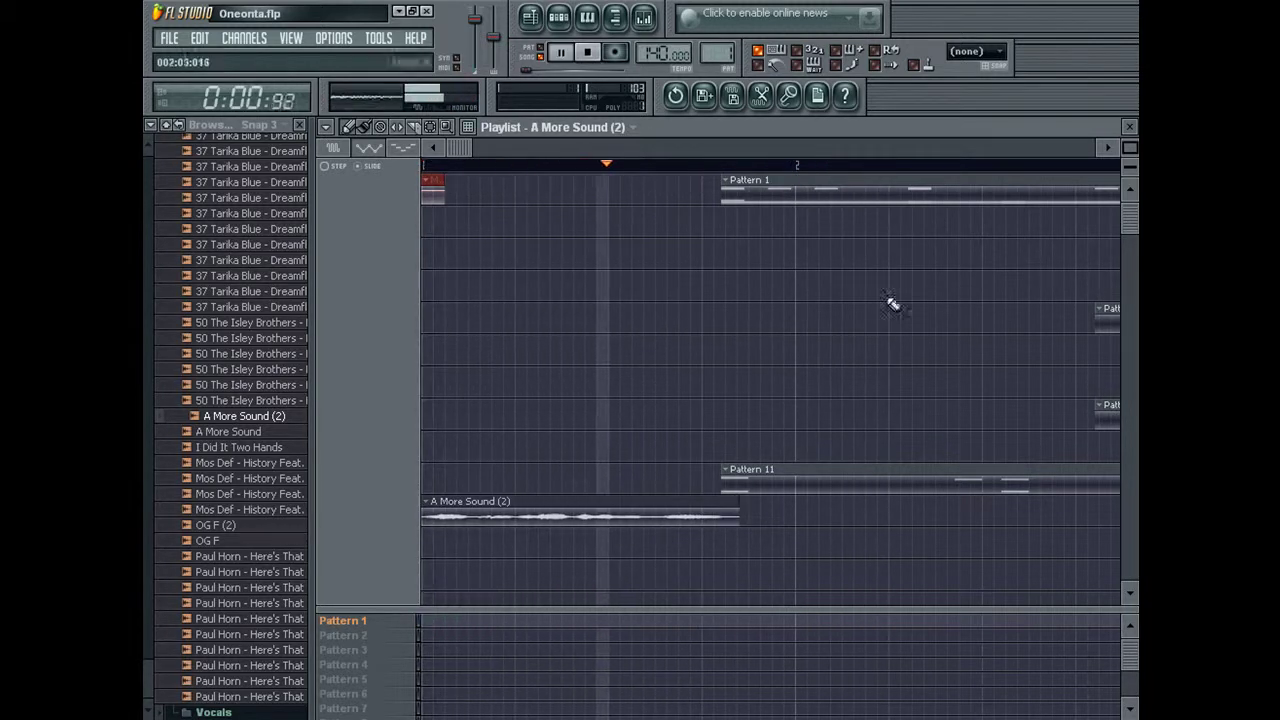
pyautogui.click(975, 52)
pyautogui.click(966, 115)
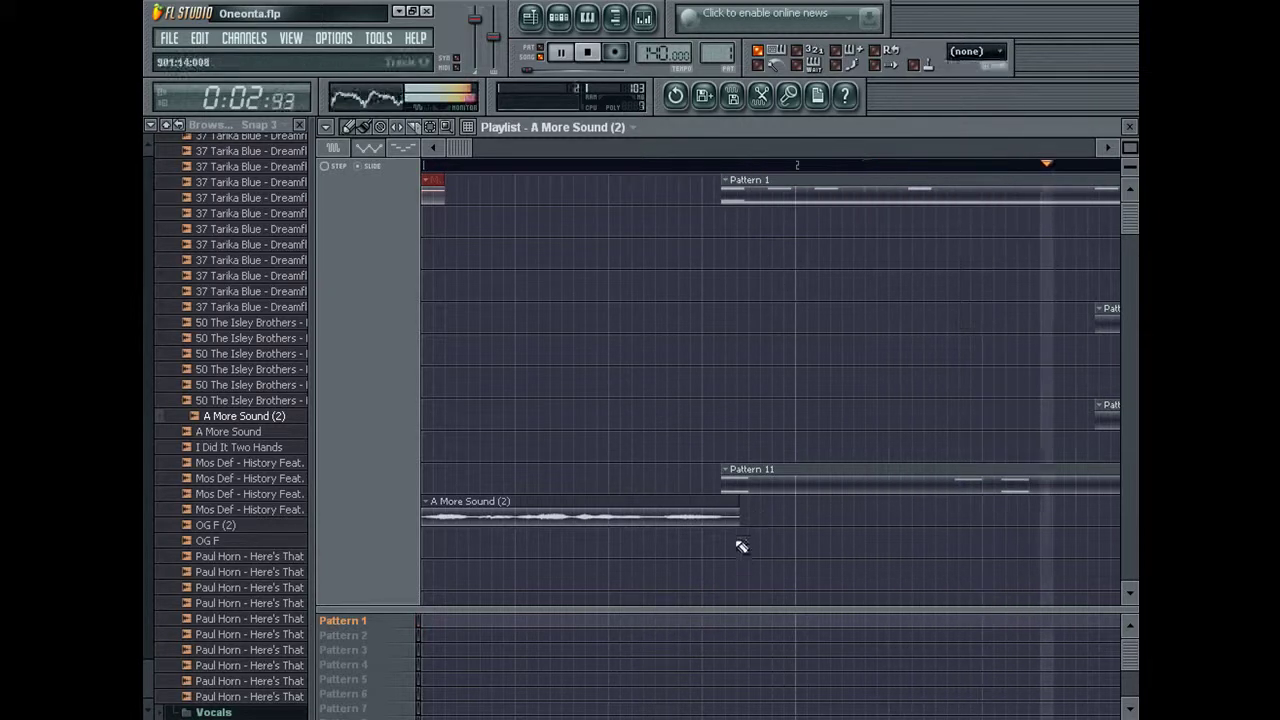
# Try shortening the A More Sound (2) clip slightly, replay the opening and return the snap to Line.
pyautogui.press('space')
pyautogui.press('space')
pyautogui.click(975, 52)
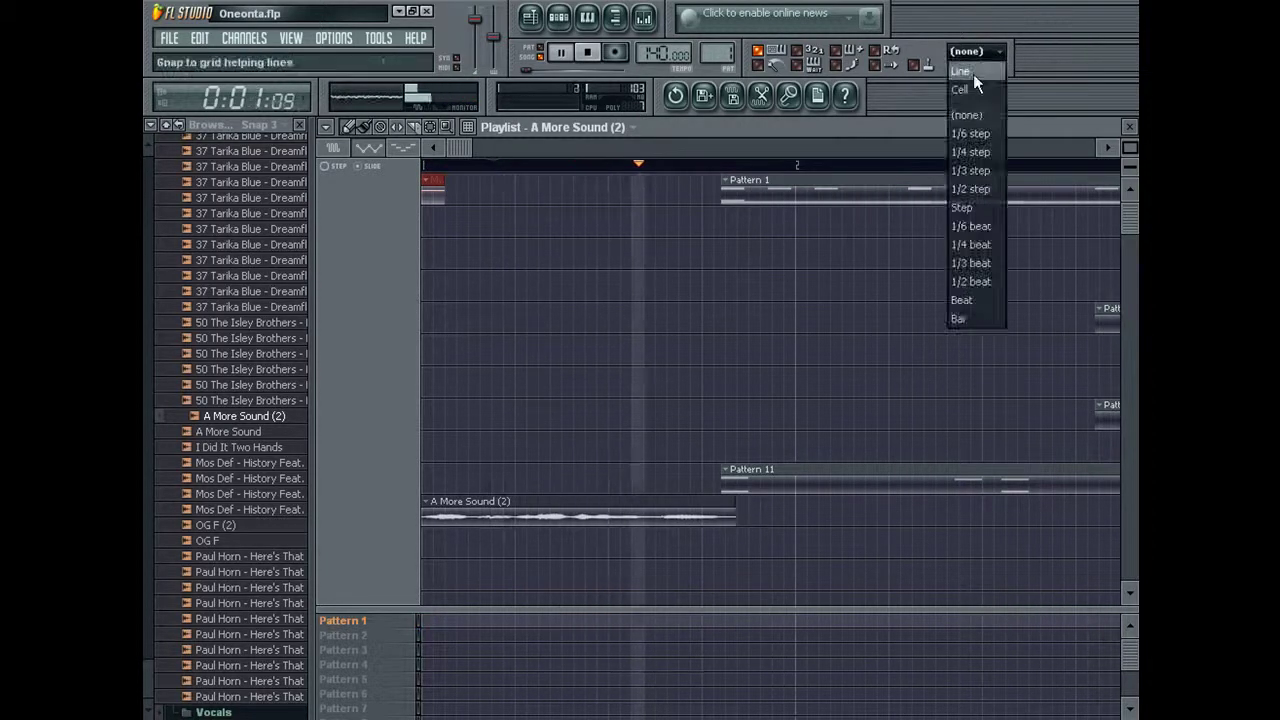
pyautogui.click(973, 74)
# Hide the playlist, display all channels in the channel list, and bring the playlist back.
pyautogui.press('F5')
pyautogui.click(366, 213)
pyautogui.click(387, 238)
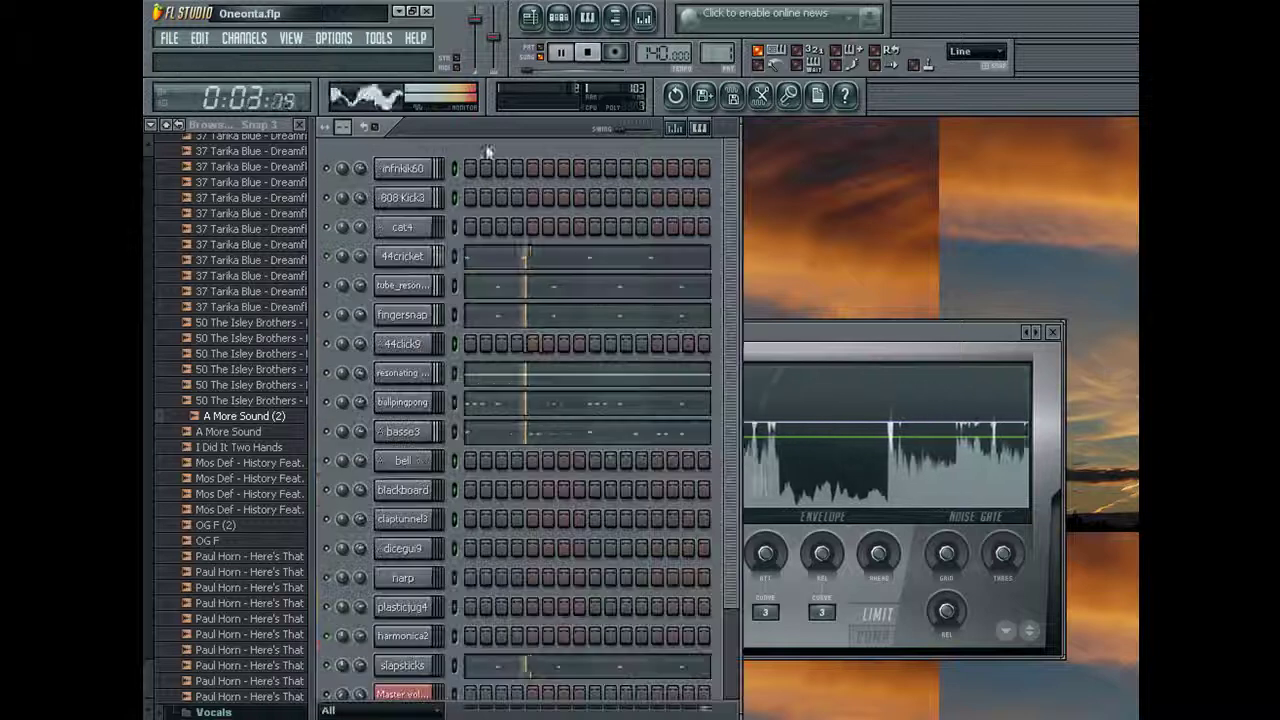
pyautogui.click(531, 18)
# With the snap off, stretch the A More Sound (2) clip to end just past bar 2 and play the opening.
pyautogui.click(950, 58)
pyautogui.click(962, 115)
pyautogui.press('space')
pyautogui.moveTo(733, 523); pyautogui.dragTo(775, 527)
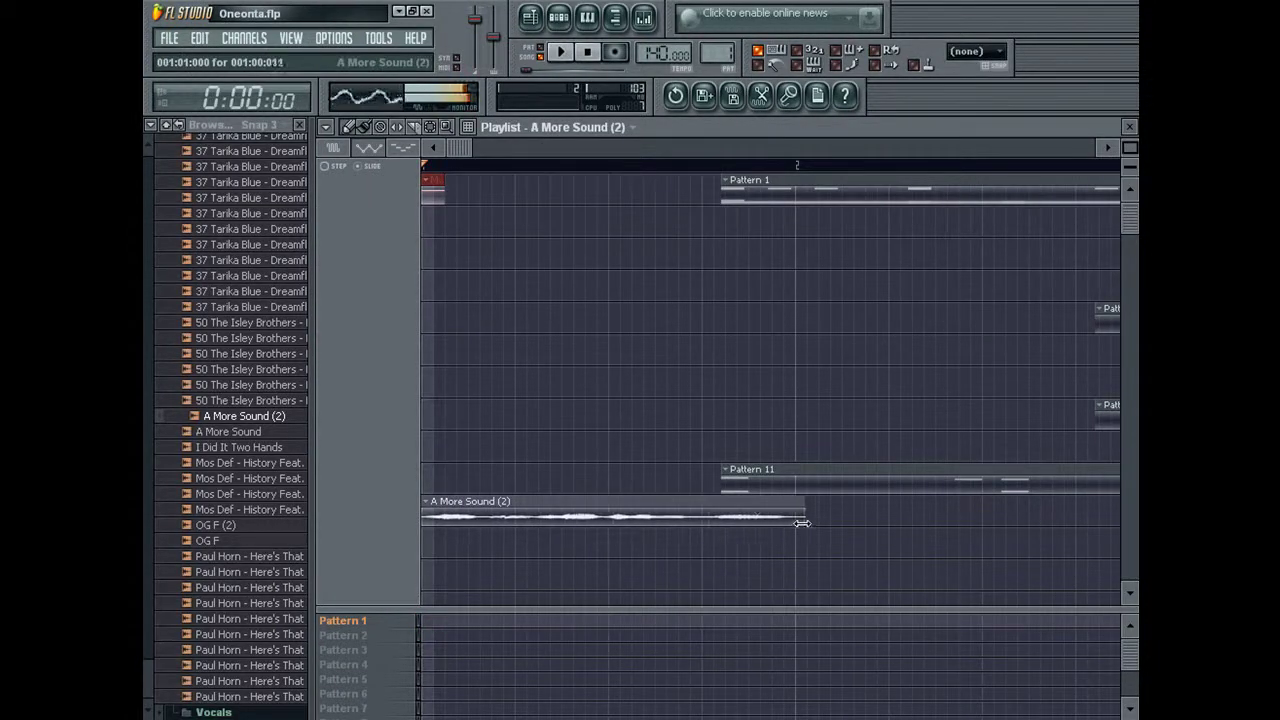
pyautogui.press('space')
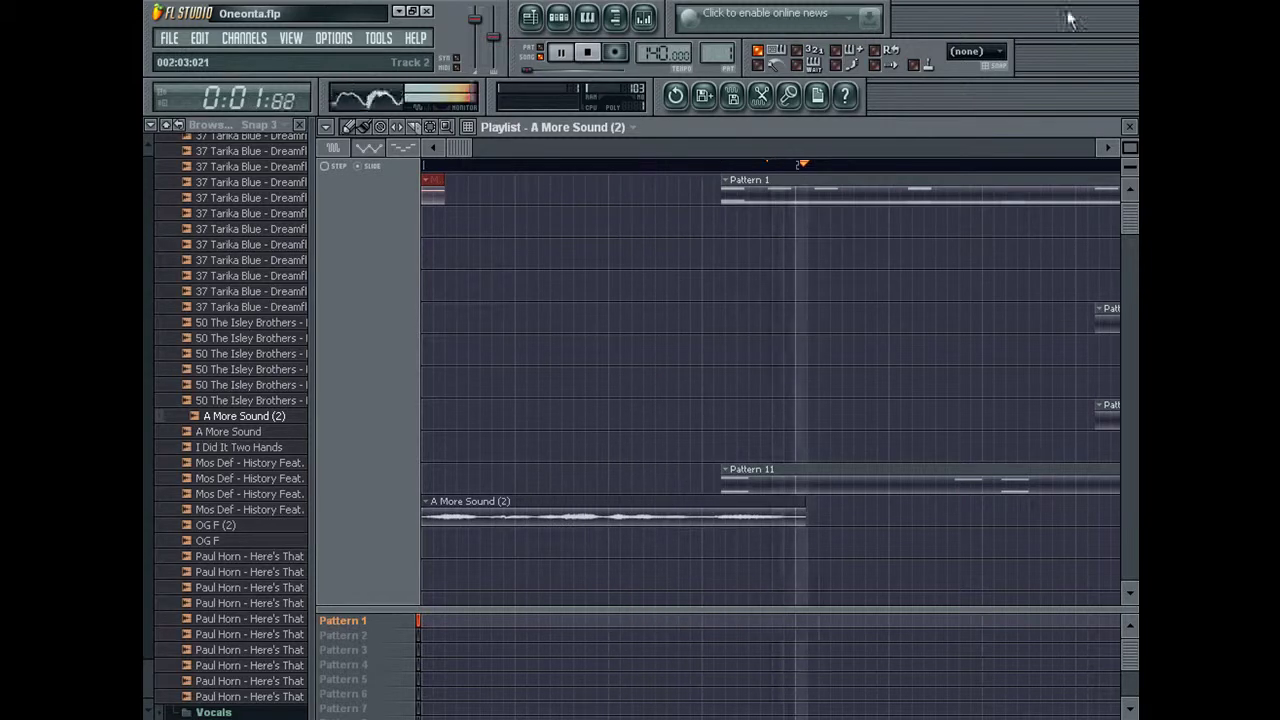
pyautogui.moveTo(806, 519); pyautogui.dragTo(815, 519)
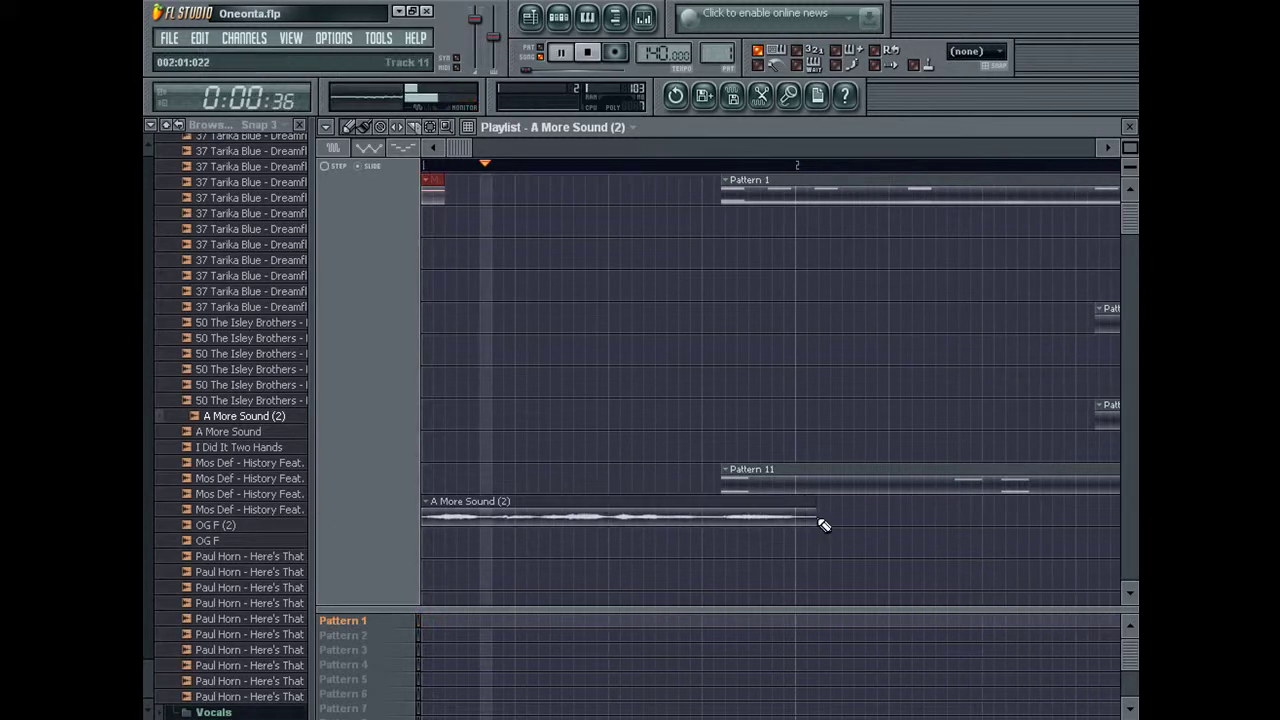
# Return the snap to Line and adjust the A More Sound (2) channel volume to about 67%.
pyautogui.click(968, 52)
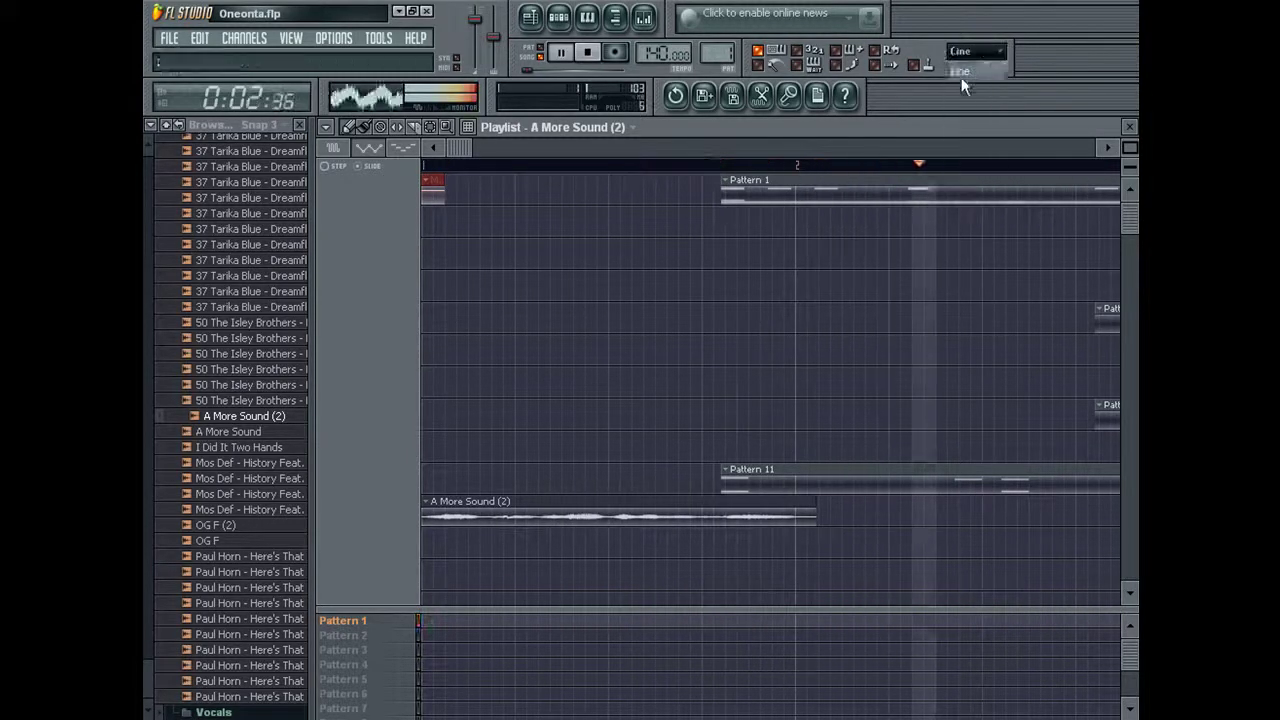
pyautogui.click(962, 71)
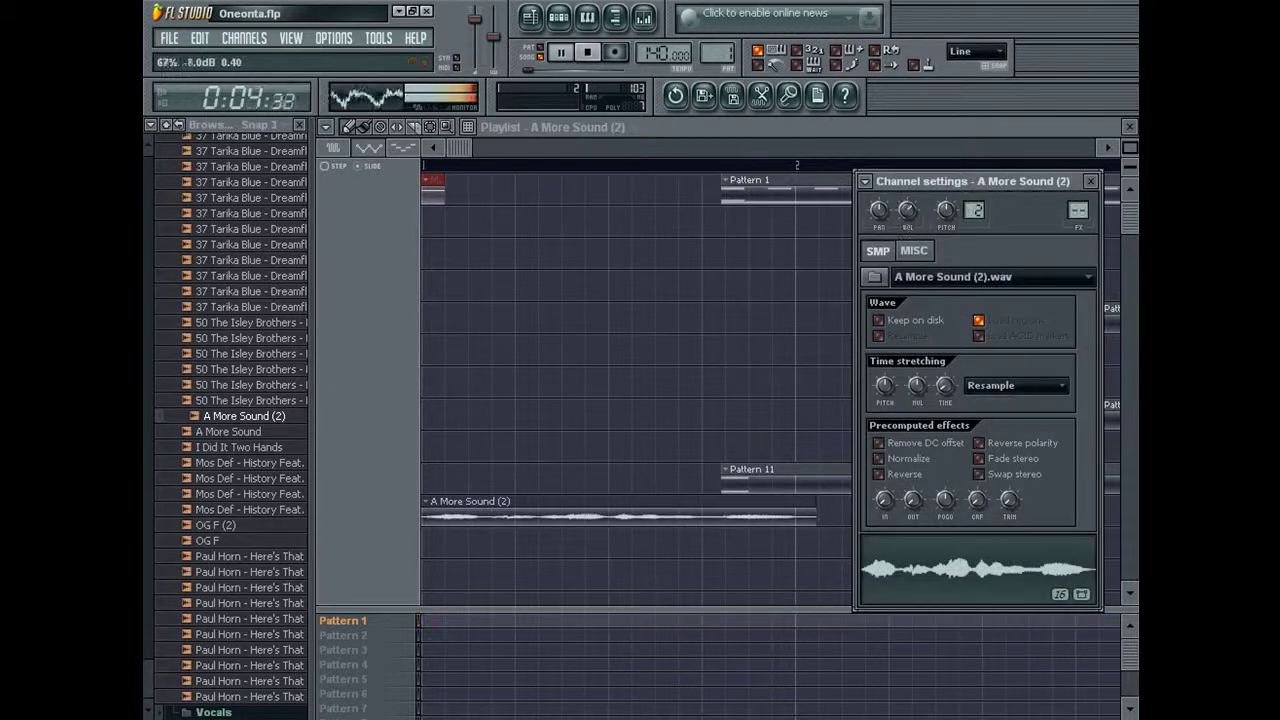
pyautogui.click(1090, 179)
# Raise the gain of the master's Fruity Limiter, and open the mixer and the screen recorder beside it to compare levels.
pyautogui.press('F5')
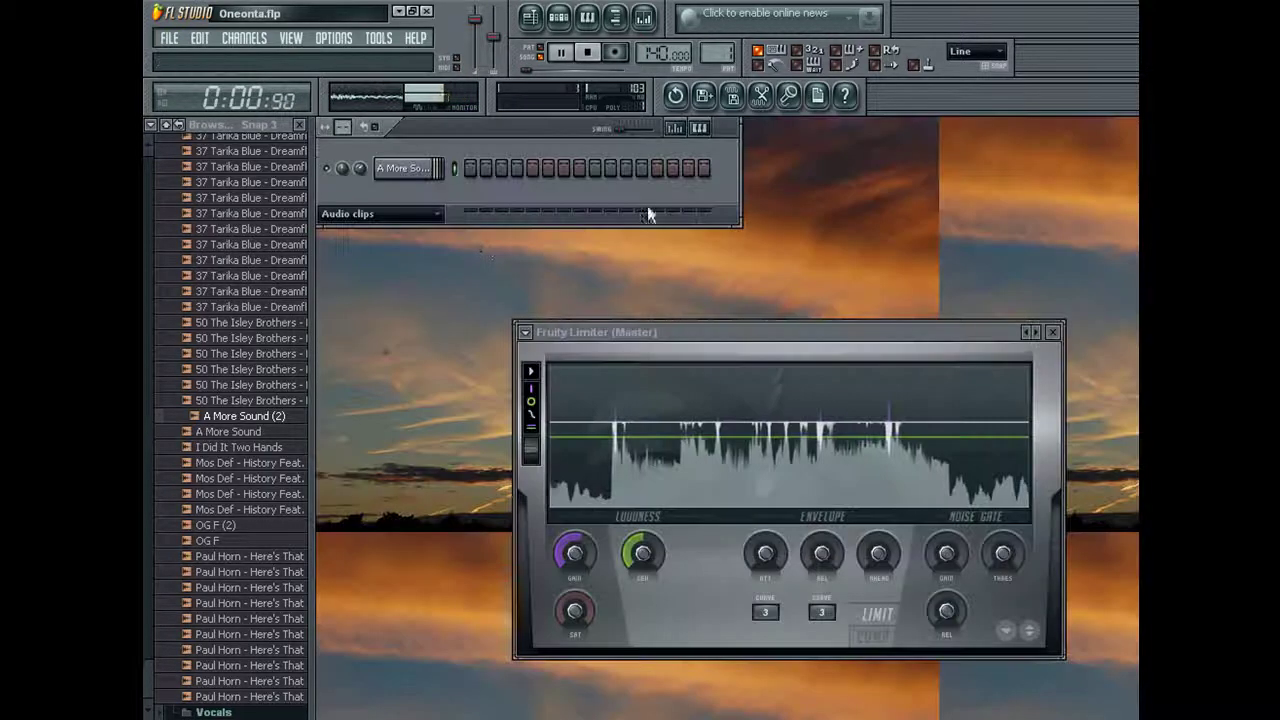
pyautogui.moveTo(572, 553); pyautogui.dragTo(572, 534)
pyautogui.click(652, 19)
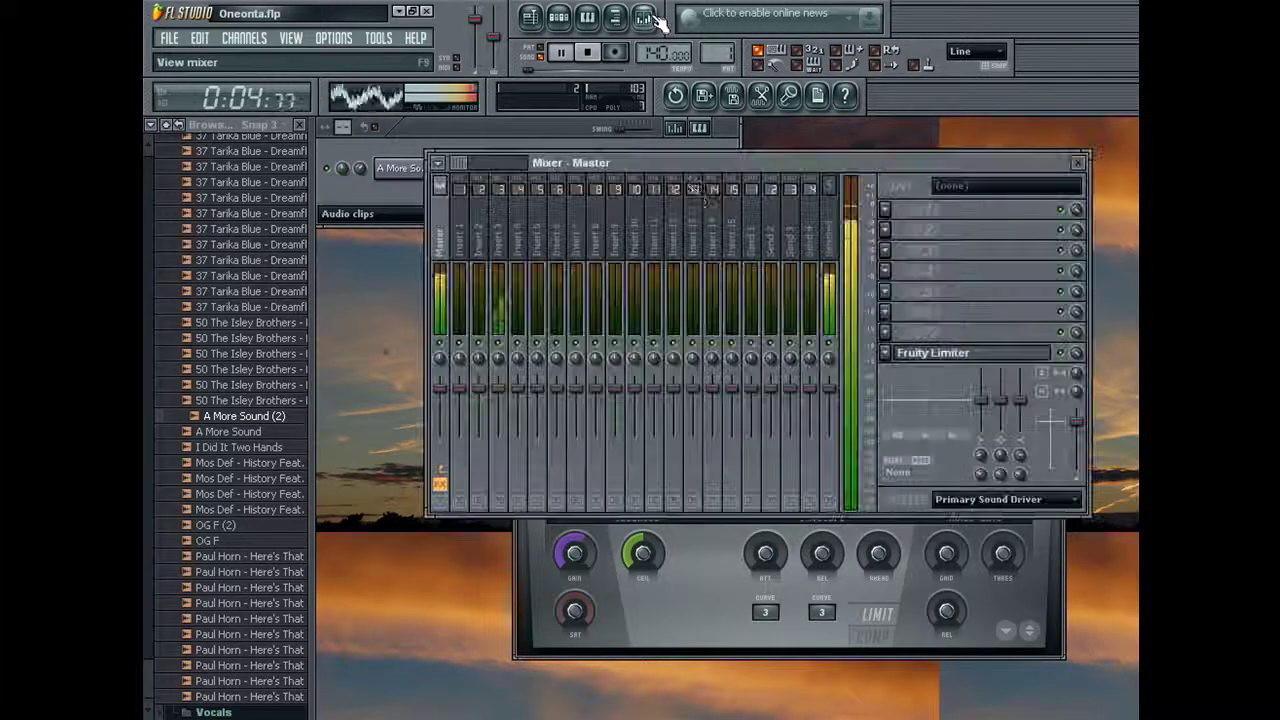
pyautogui.click(930, 719)
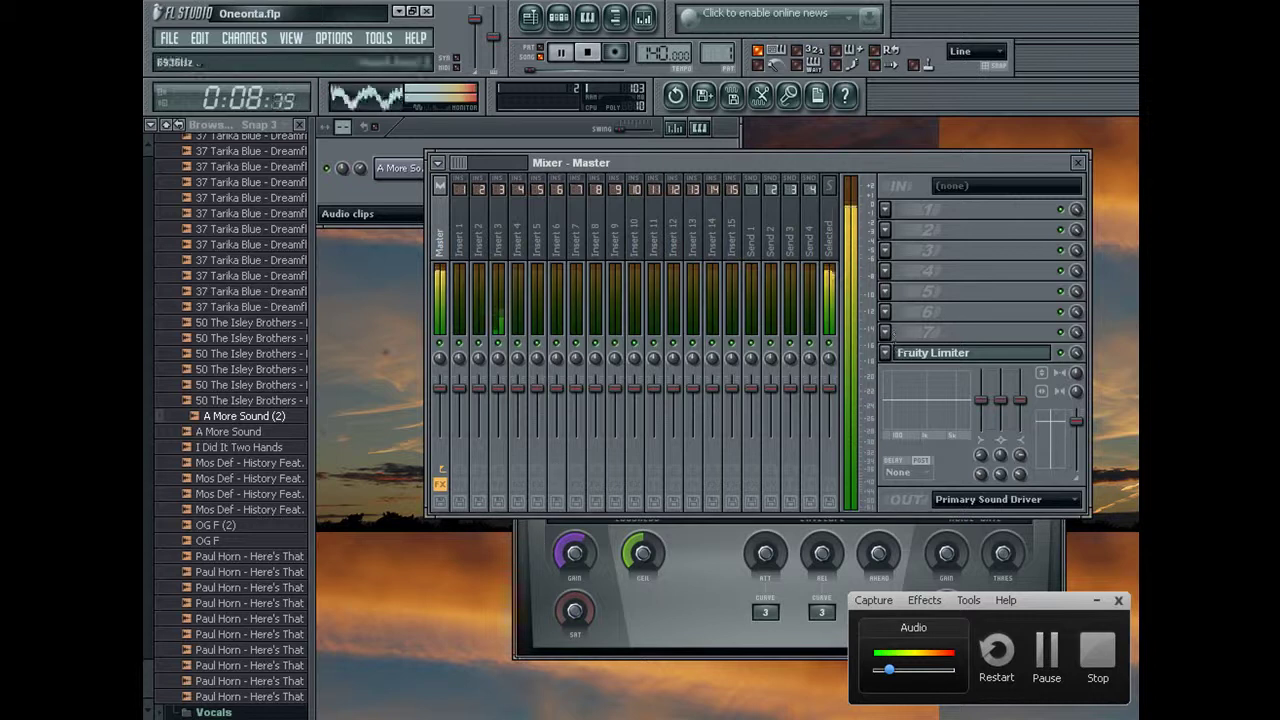
pyautogui.click(930, 353)
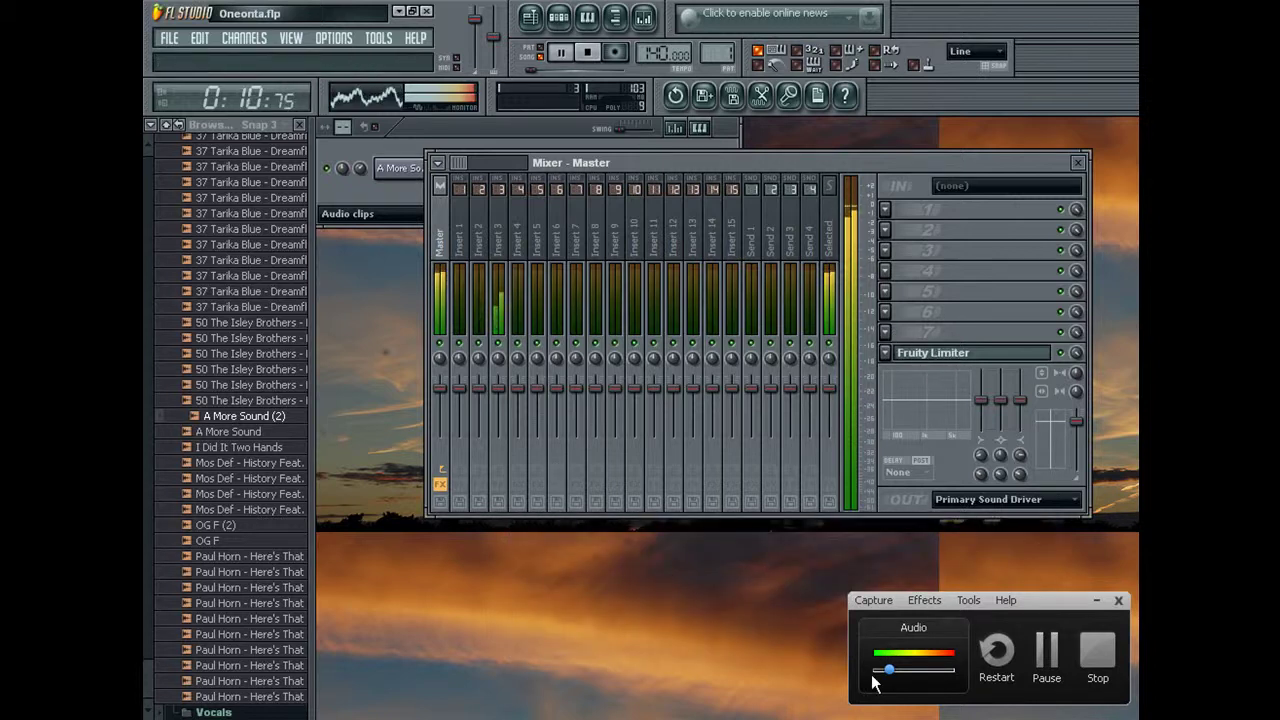
pyautogui.click(949, 353)
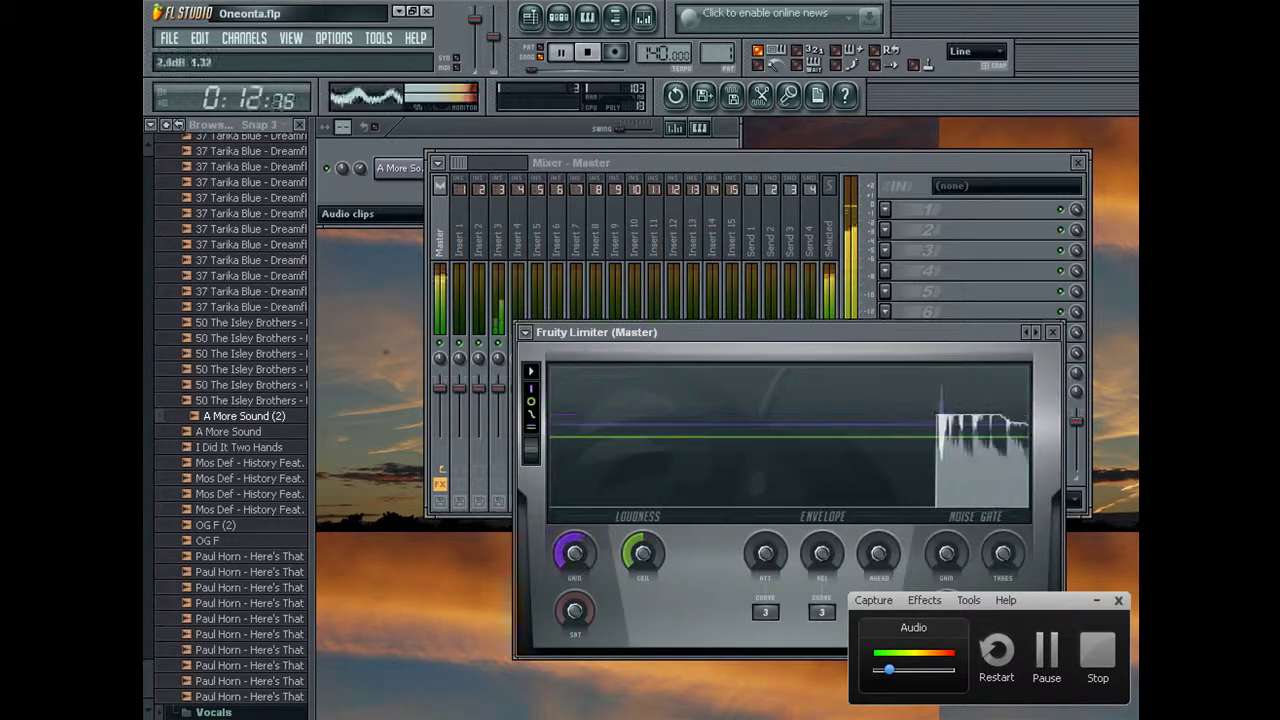
pyautogui.rightClick(572, 554)
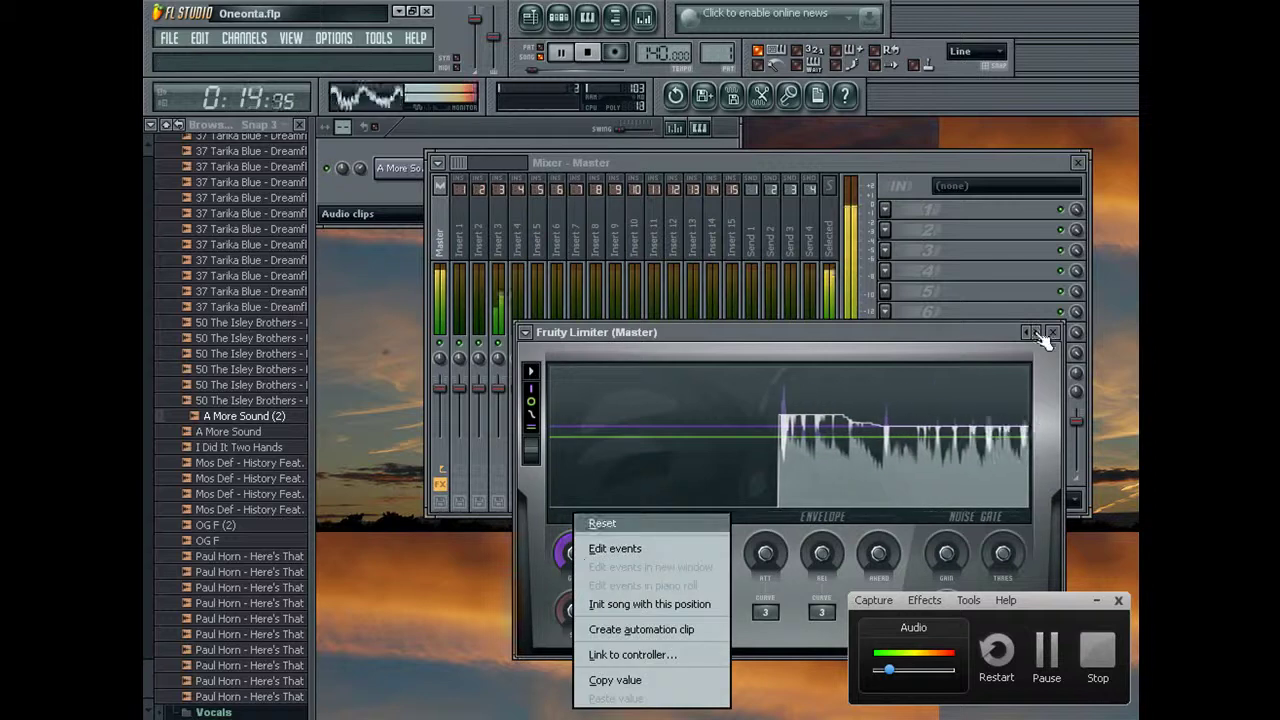
pyautogui.rightClick(1032, 333)
pyautogui.click(1030, 550)
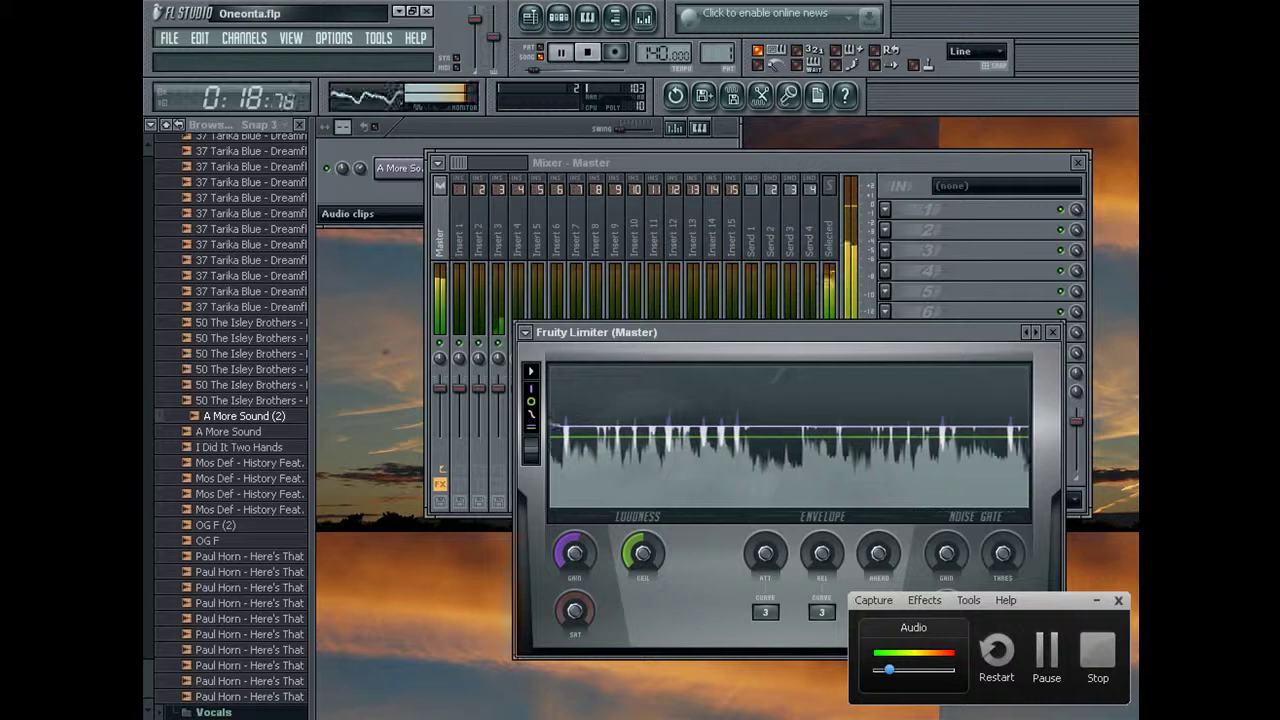
# Switch to the Windows Volume Control and lower the Wave volume.
pyautogui.hotkey('alt', 'Tab')
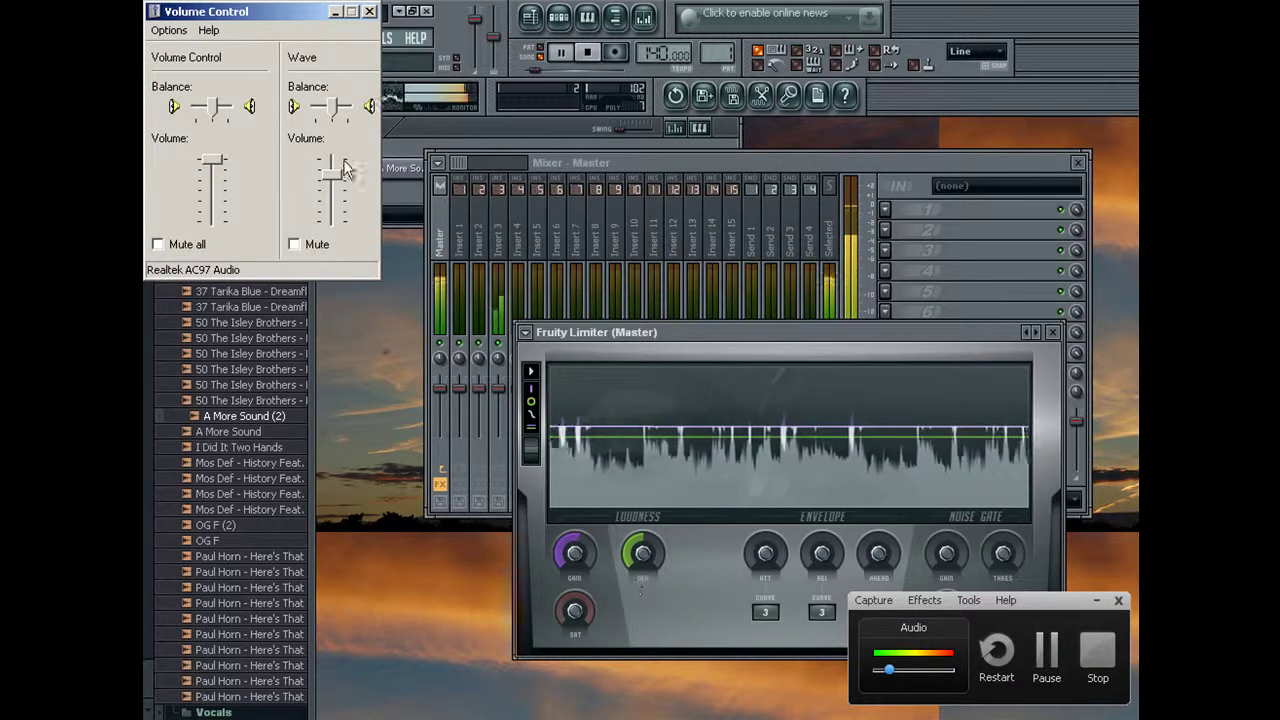
pyautogui.moveTo(343, 178); pyautogui.dragTo(339, 193)
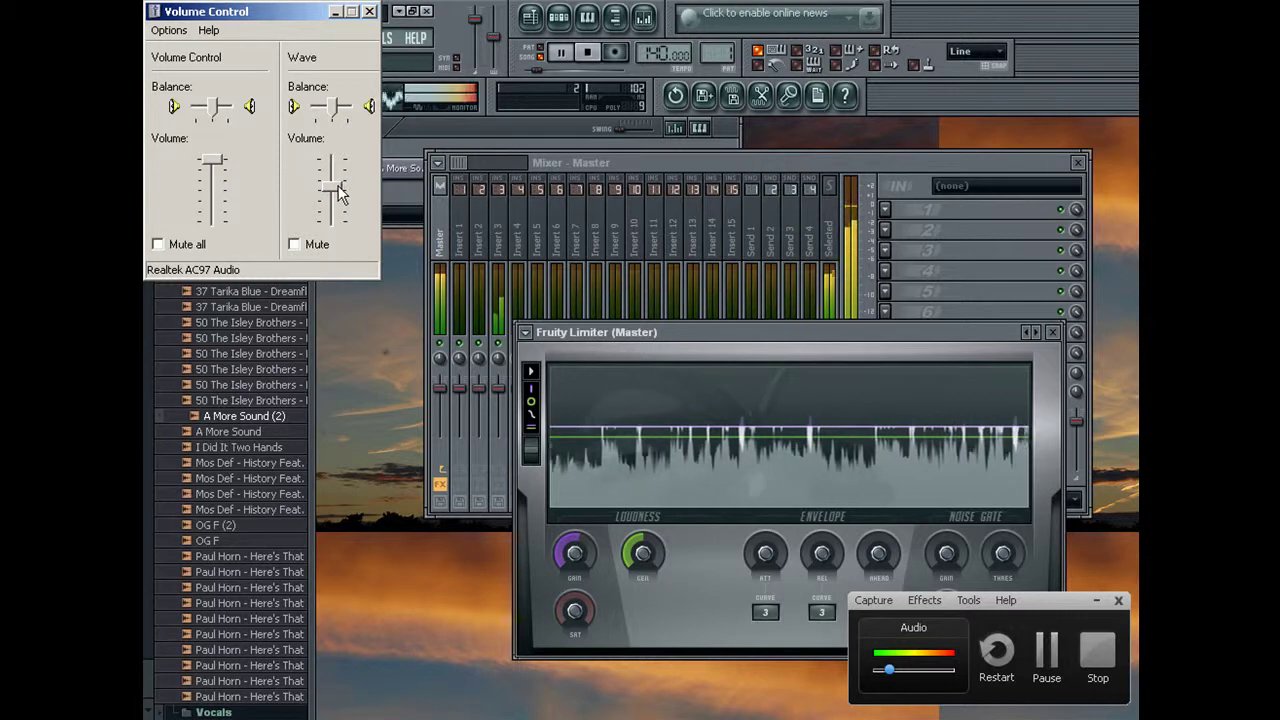
# Reset the Fruity Limiter's gain and raise it slightly, and lower the screen recorder's audio level.
pyautogui.rightClick(582, 557)
pyautogui.click(611, 526)
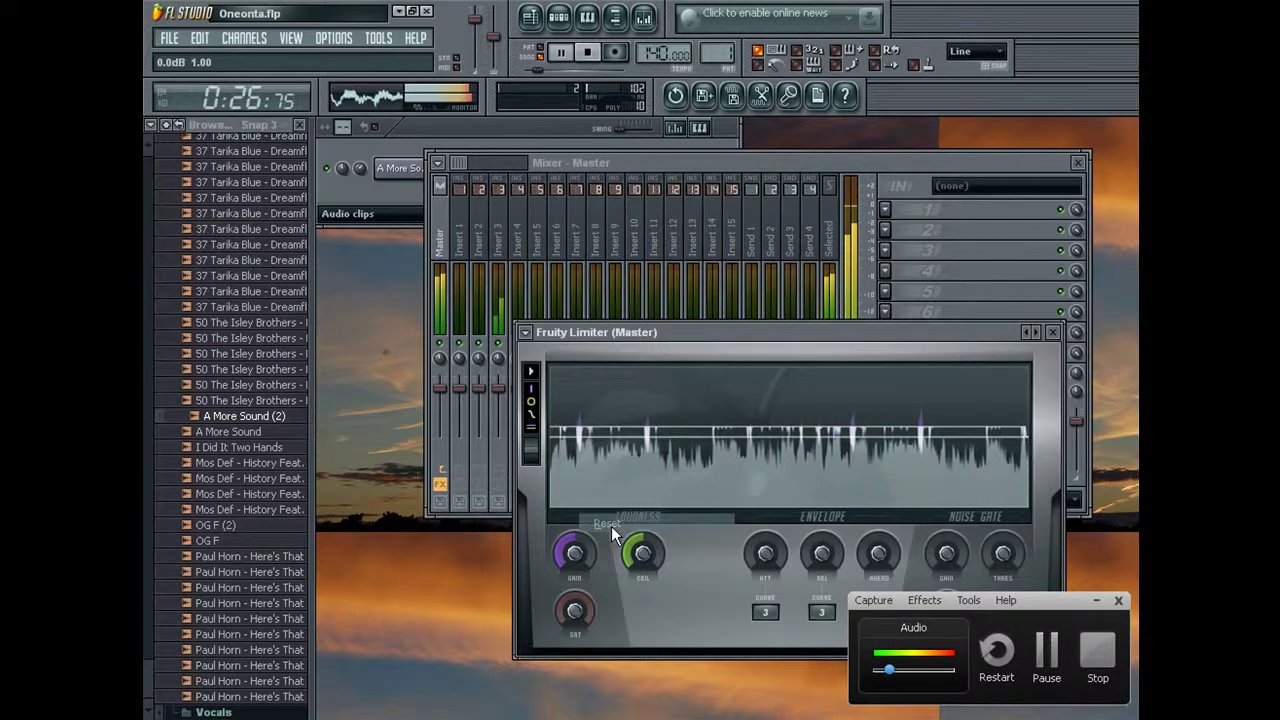
pyautogui.moveTo(575, 560); pyautogui.dragTo(575, 547)
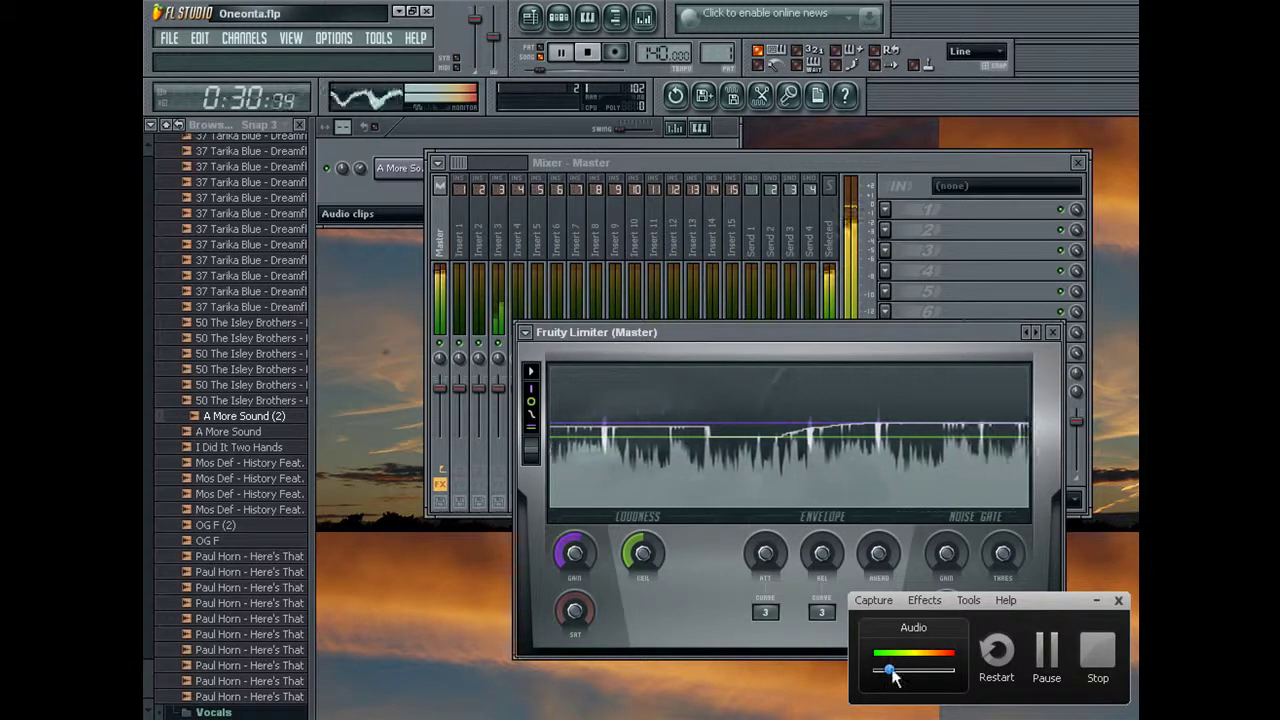
pyautogui.moveTo(887, 671); pyautogui.dragTo(882, 671)
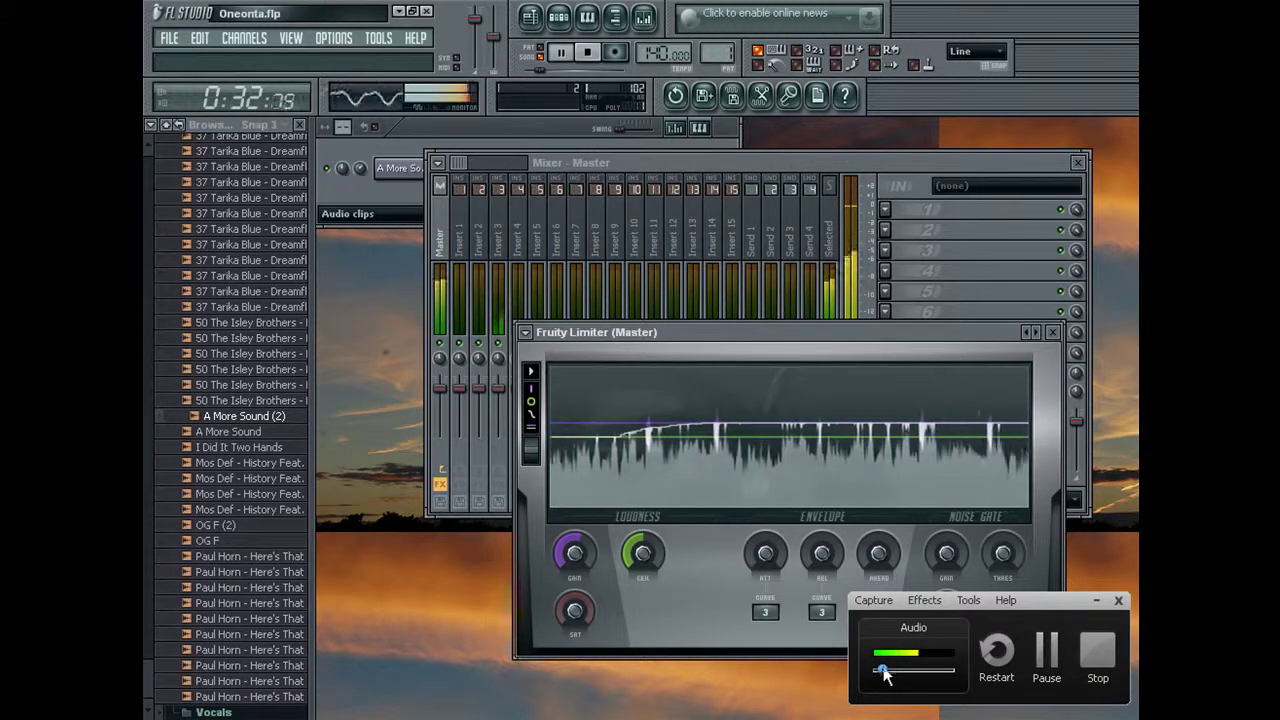
# Raise the master Fruity Limiter's gain slightly and the Wave volume in the Windows Volume Control, and replay the song from the start.
pyautogui.press('space')
pyautogui.moveTo(575, 554); pyautogui.dragTo(575, 548)
pyautogui.hotkey('alt', 'Tab')
pyautogui.moveTo(334, 189); pyautogui.dragTo(334, 167)
pyautogui.click(494, 134)
pyautogui.press('space')
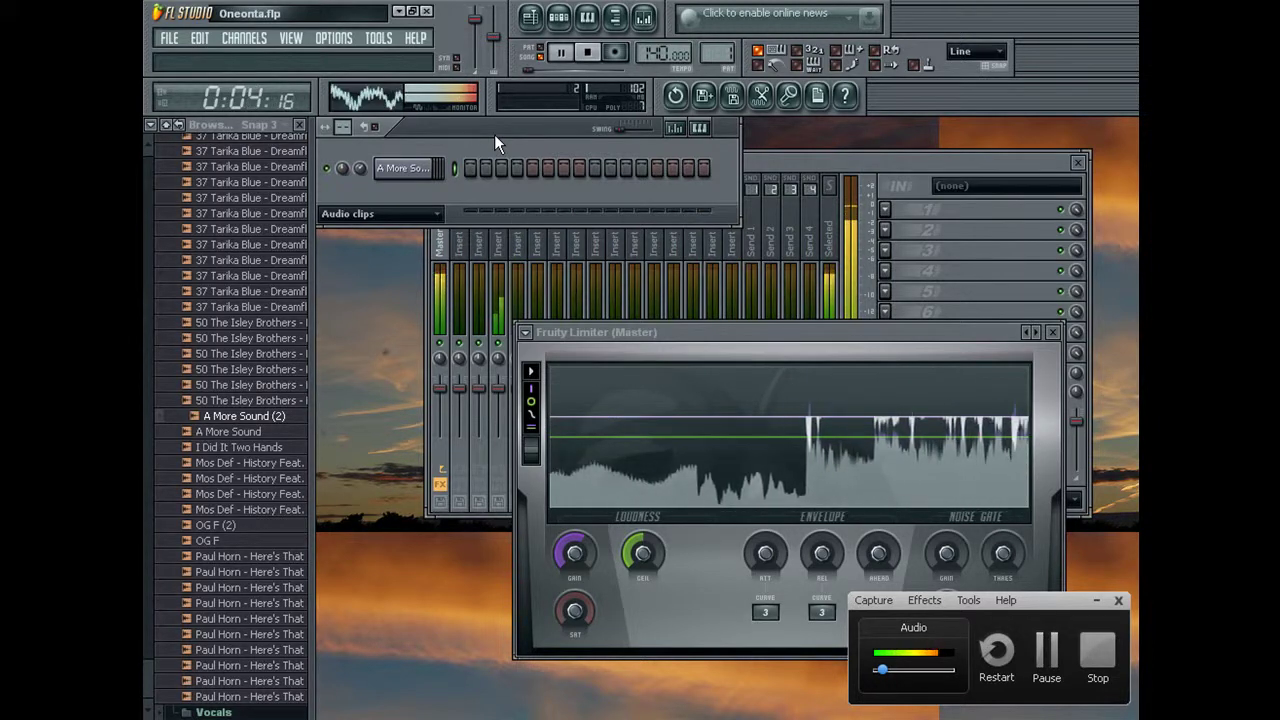
# Show all channels in the step sequencer and adjust the cat4 channel's volume to about 61%.
pyautogui.click(380, 213)
pyautogui.click(355, 240)
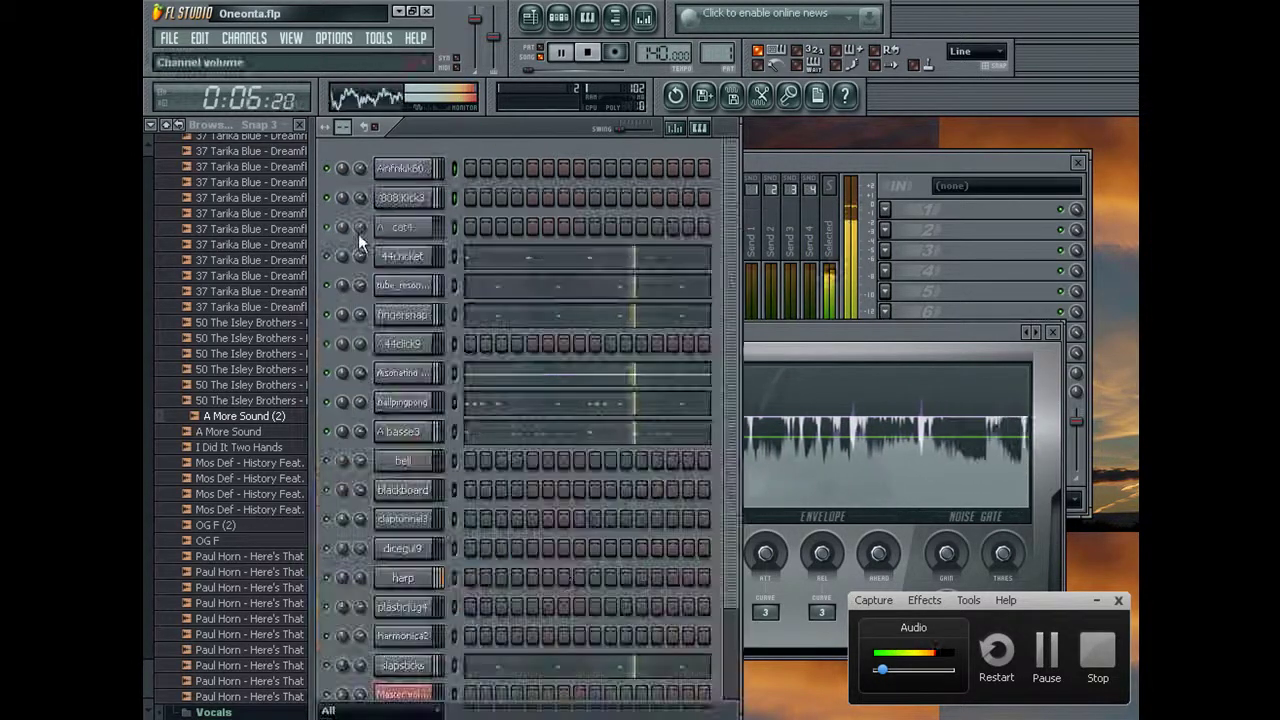
pyautogui.click(402, 228)
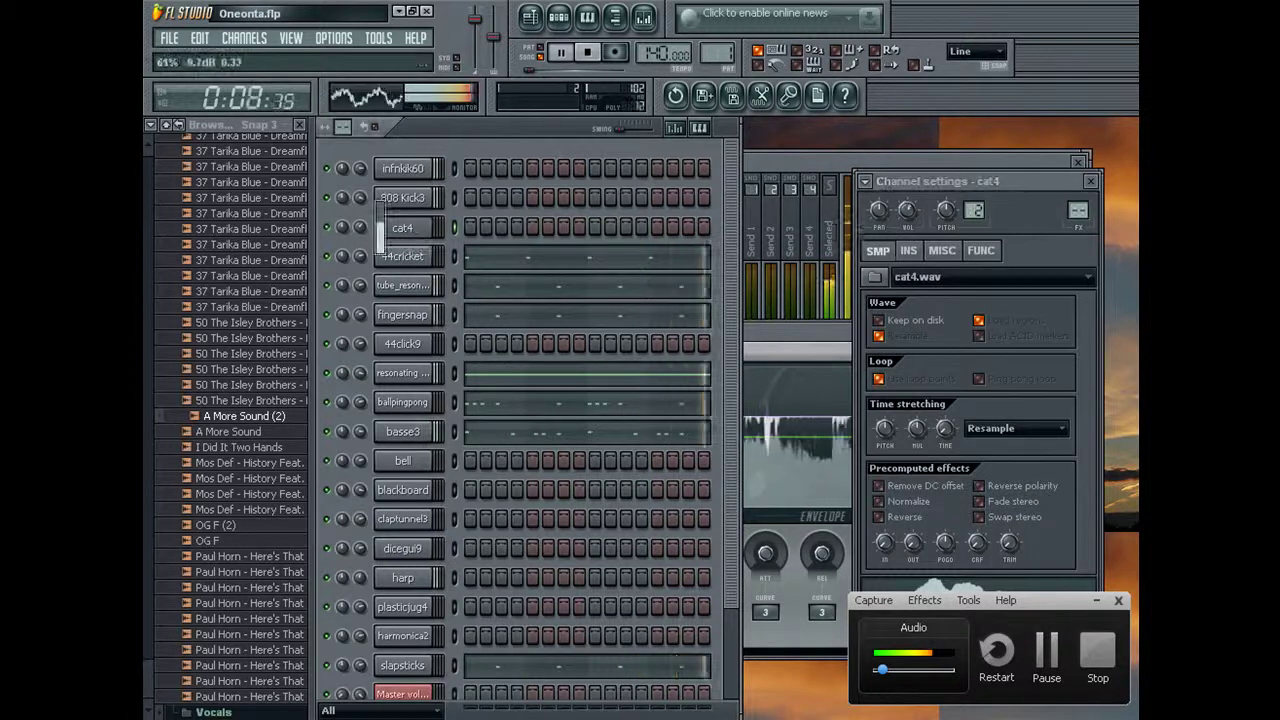
pyautogui.click(1090, 181)
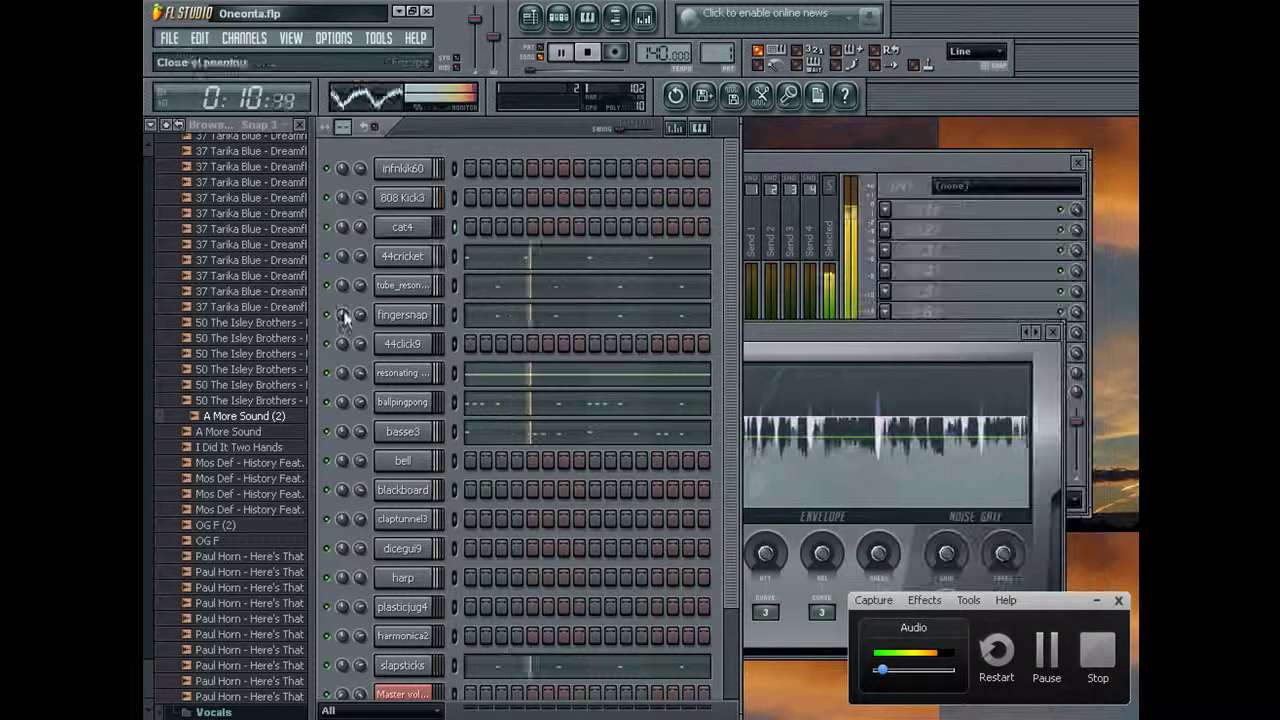
# Pan the four 44cricket notes alternately left and right using note panning, with the fourth at about 47% right.
pyautogui.click(492, 262)
pyautogui.click(362, 632)
pyautogui.click(398, 533)
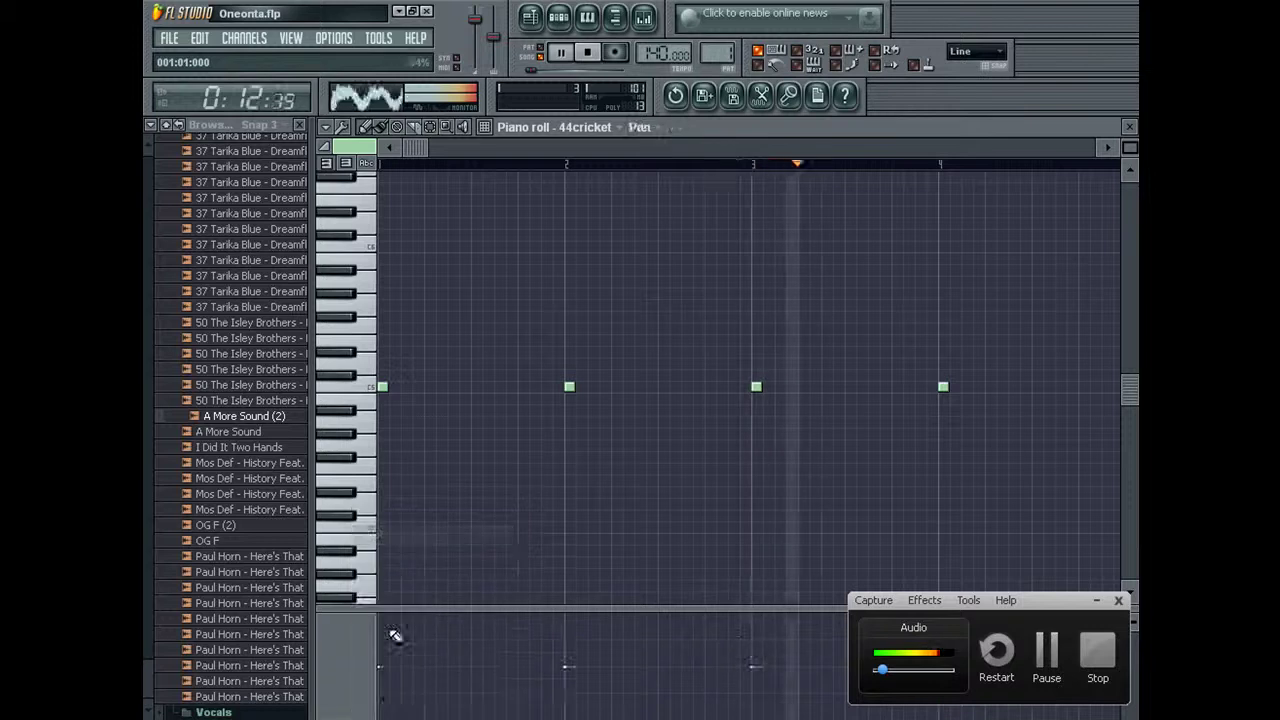
pyautogui.moveTo(392, 685); pyautogui.dragTo(392, 692)
pyautogui.moveTo(581, 644); pyautogui.dragTo(583, 642)
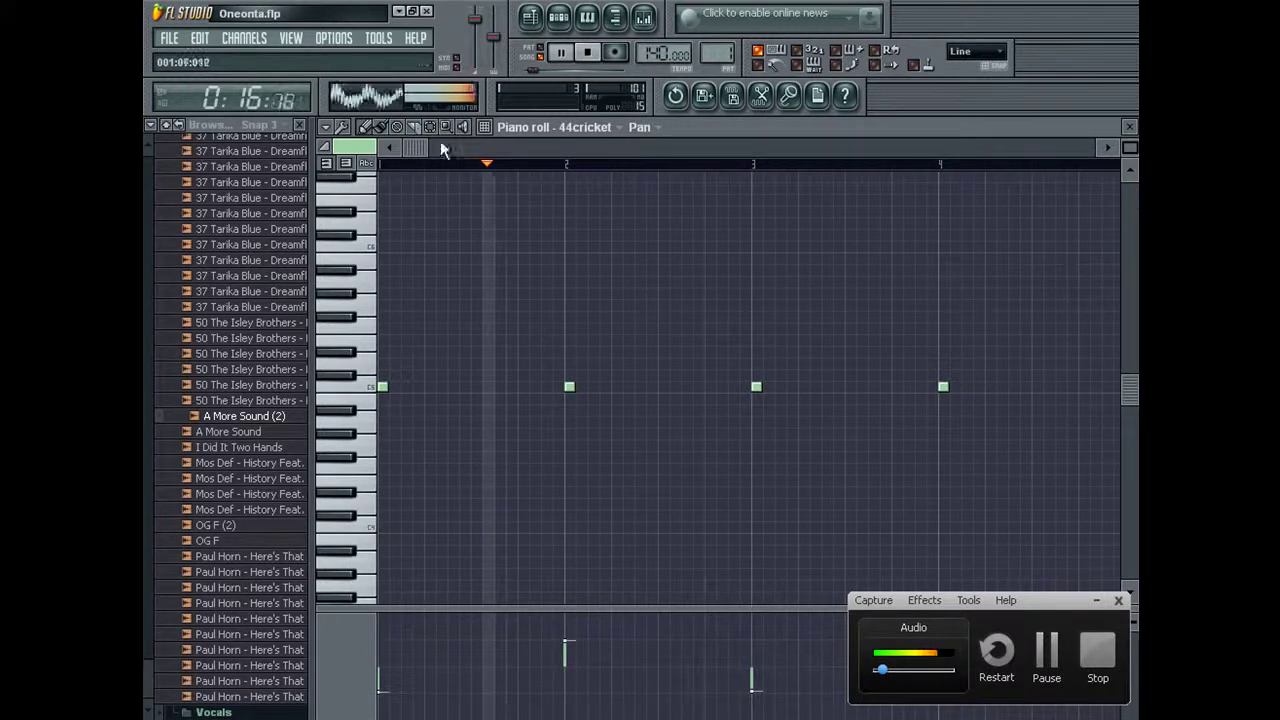
pyautogui.moveTo(418, 147); pyautogui.dragTo(600, 192)
pyautogui.click(680, 650)
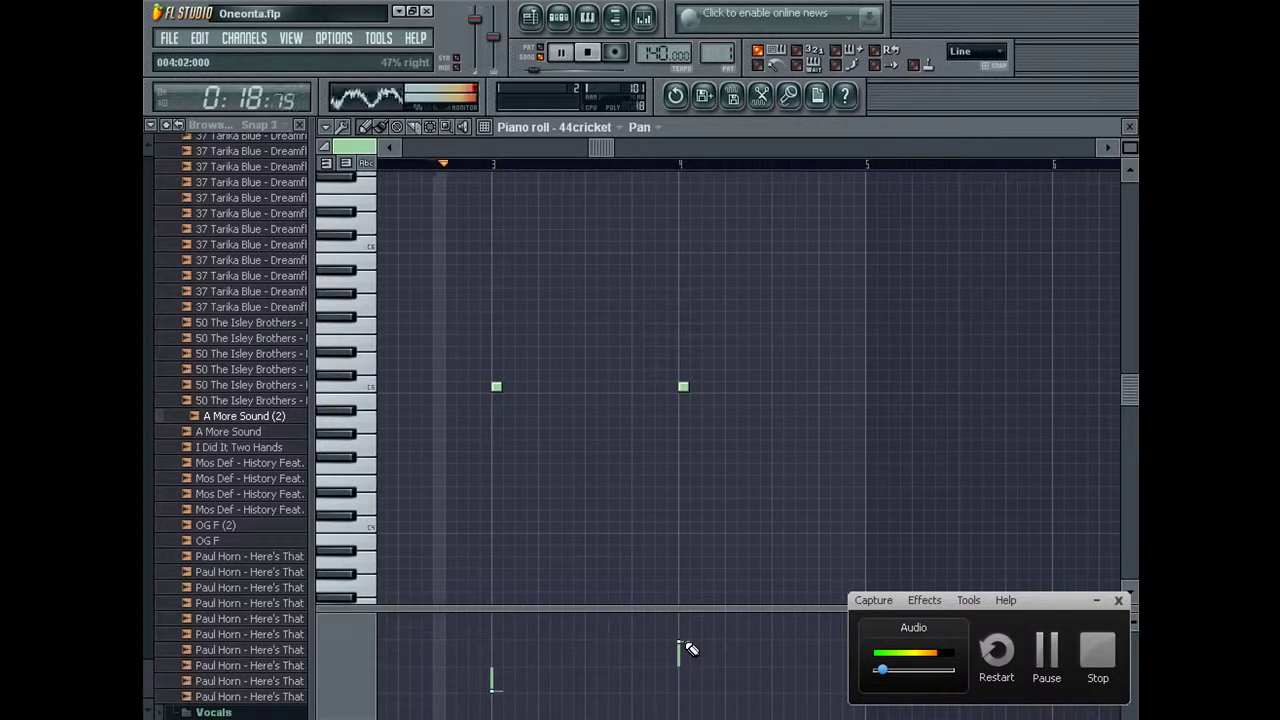
pyautogui.press('Escape')
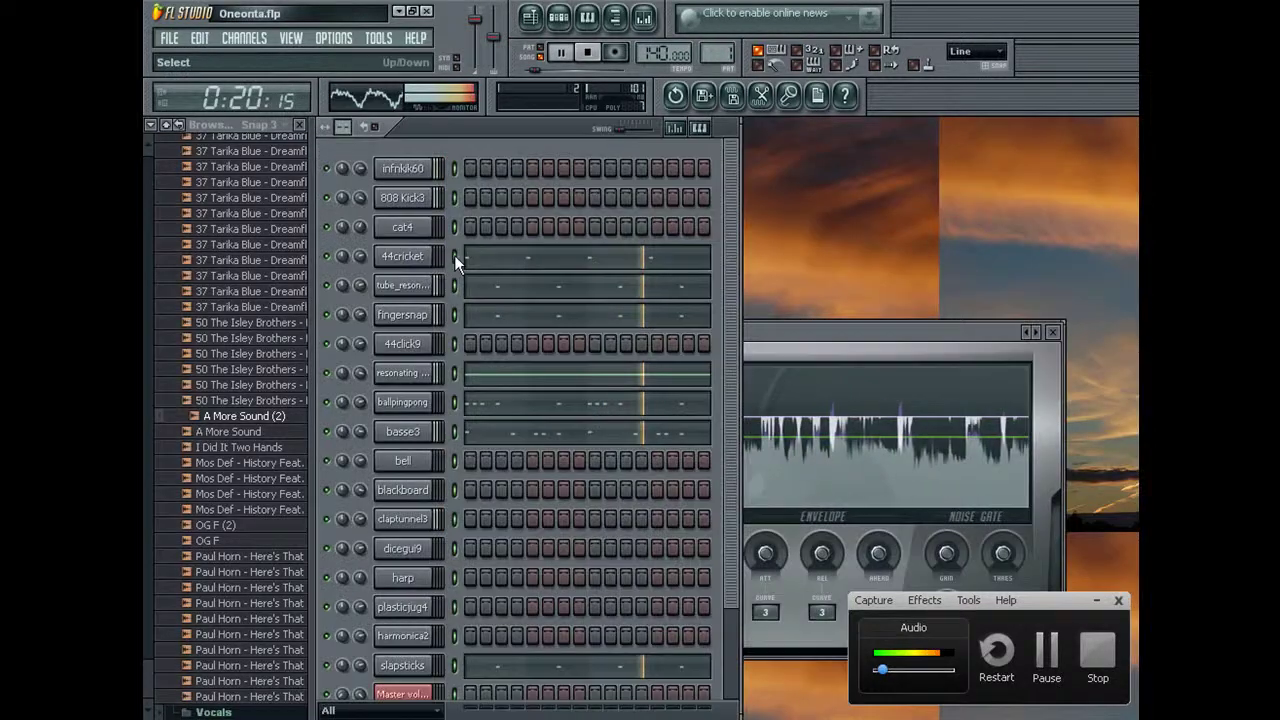
# Fill Pattern 18 with a copy of Pattern 1 and pan its third 44cricket note to the right.
pyautogui.moveTo(717, 54); pyautogui.dragTo(717, 31)
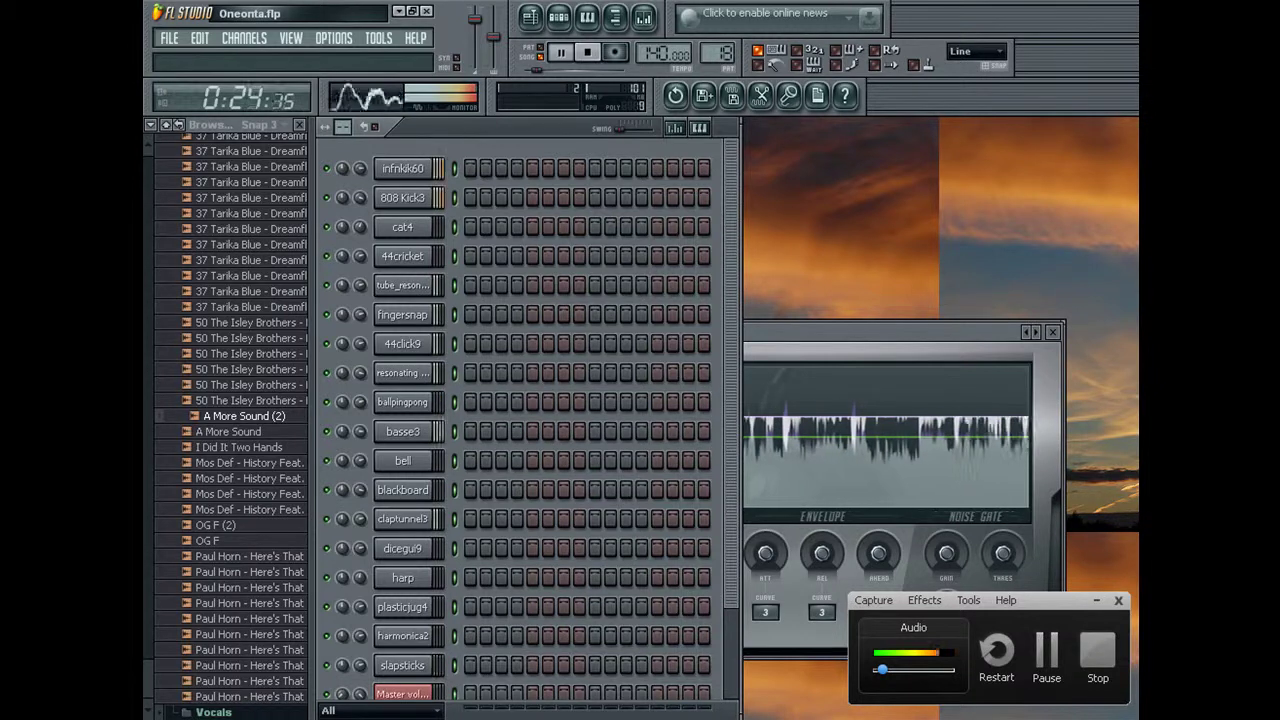
pyautogui.press('KP_Add')
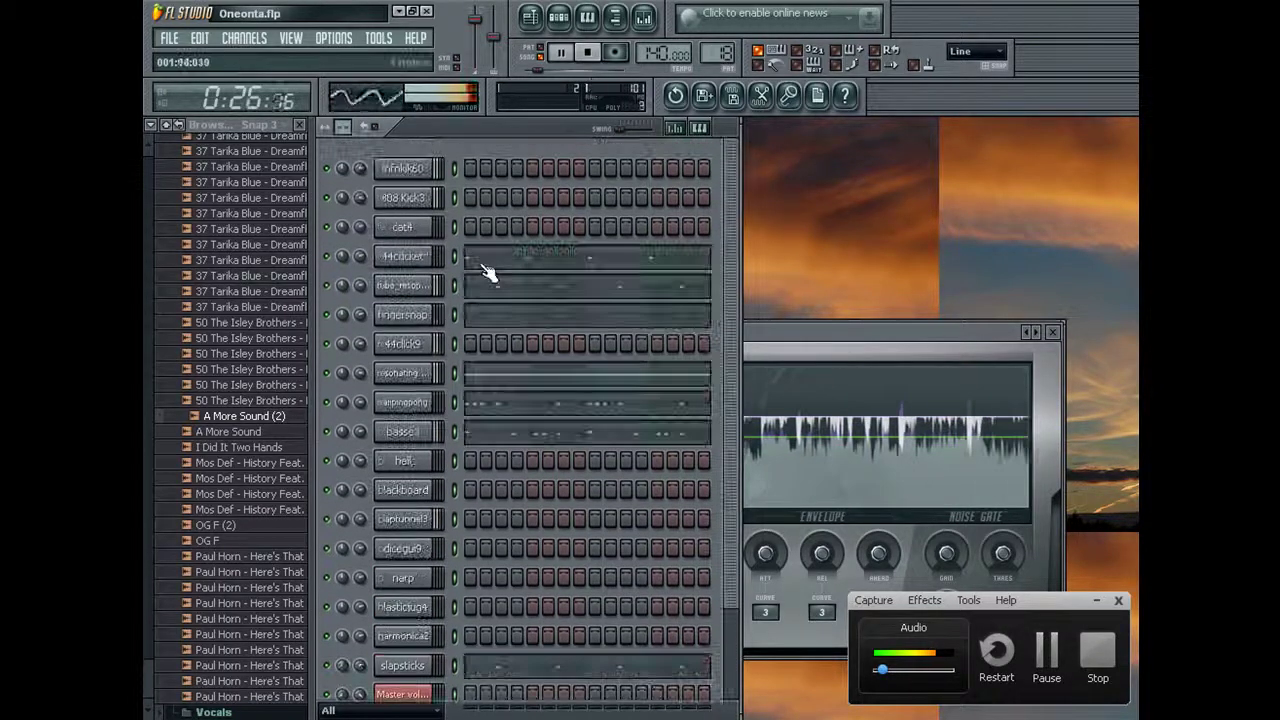
pyautogui.click(489, 274)
pyautogui.click(366, 614)
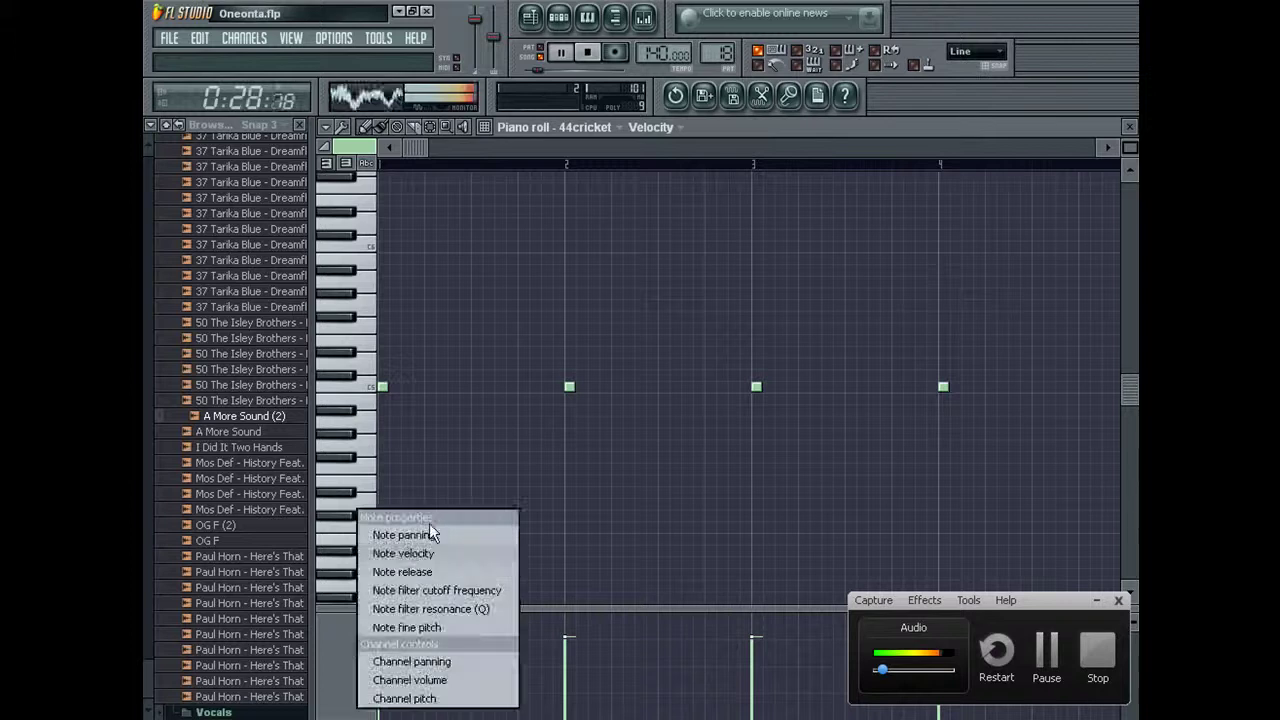
pyautogui.click(433, 538)
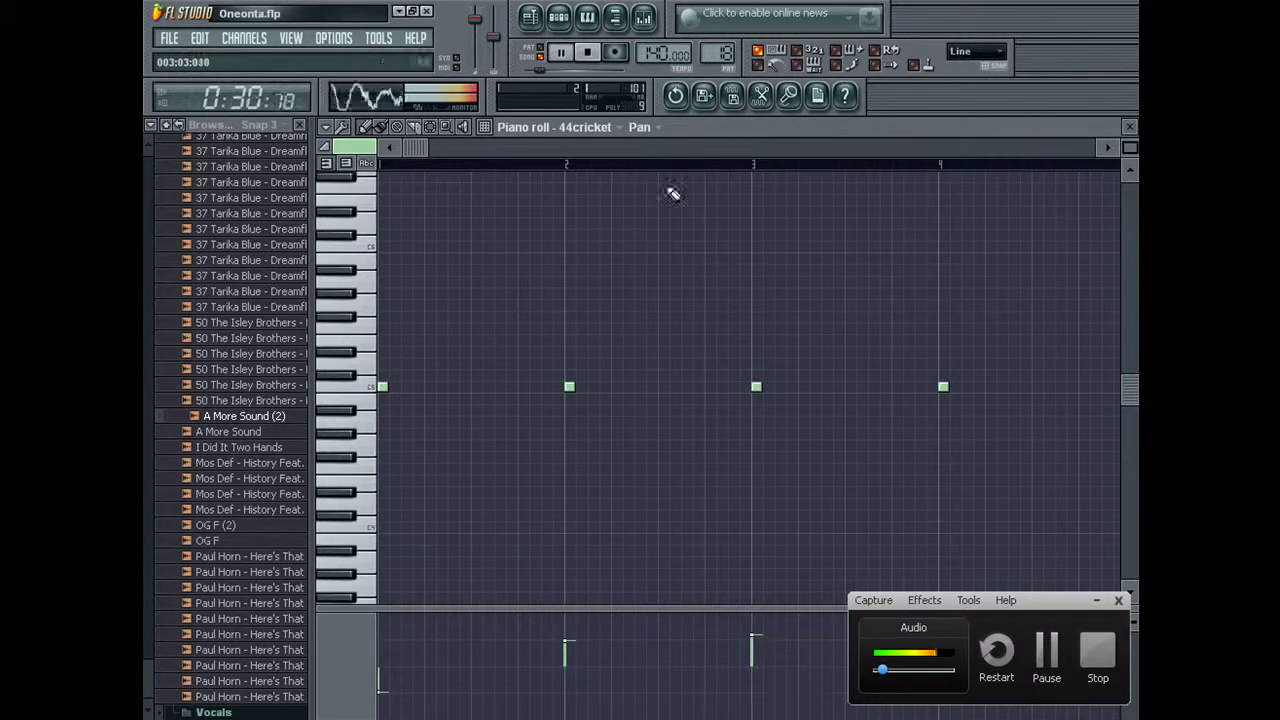
# Try a Pattern 18 clip directly below the first Pattern 1 clip in the playlist, aligning its start with 1/6 step snap.
pyautogui.click(538, 57)
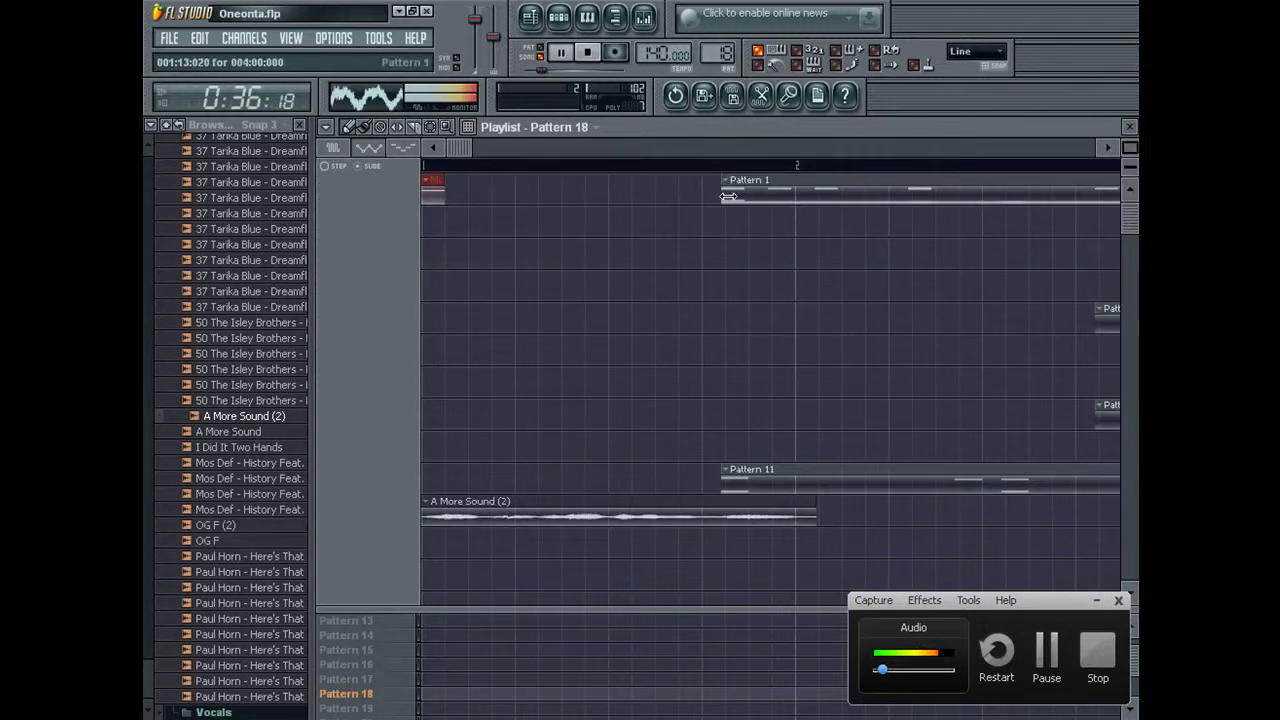
pyautogui.click(728, 221)
pyautogui.click(976, 51)
pyautogui.click(969, 128)
pyautogui.moveTo(742, 225); pyautogui.dragTo(734, 225)
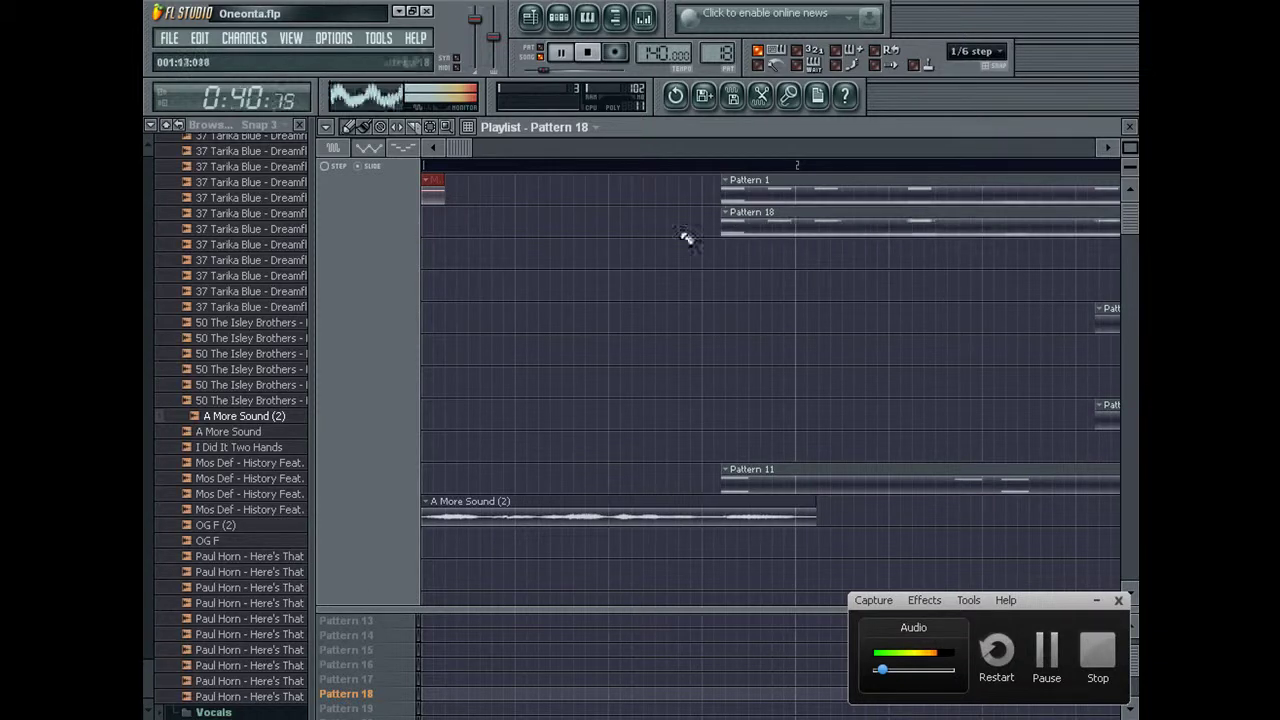
# Return the snap to Line and delete the Pattern 18 clip below Pattern 1.
pyautogui.click(440, 128)
pyautogui.click(770, 233)
pyautogui.click(976, 51)
pyautogui.click(970, 64)
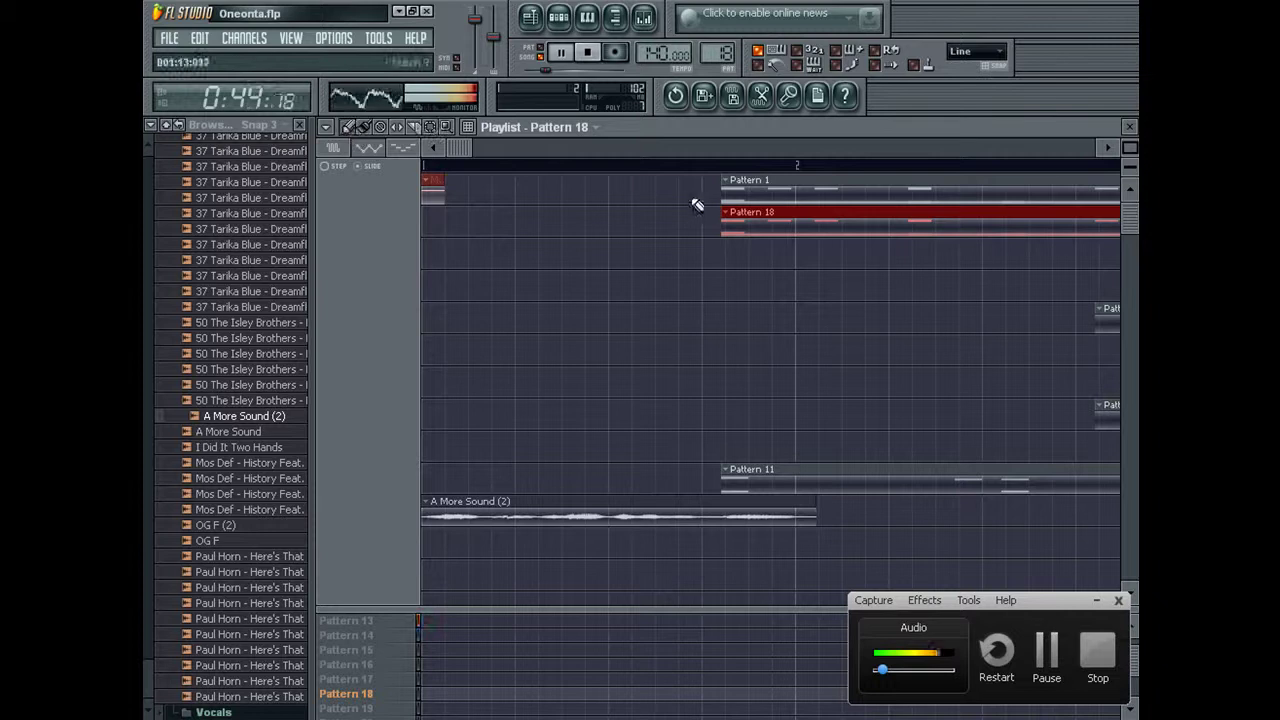
pyautogui.rightClick(785, 218)
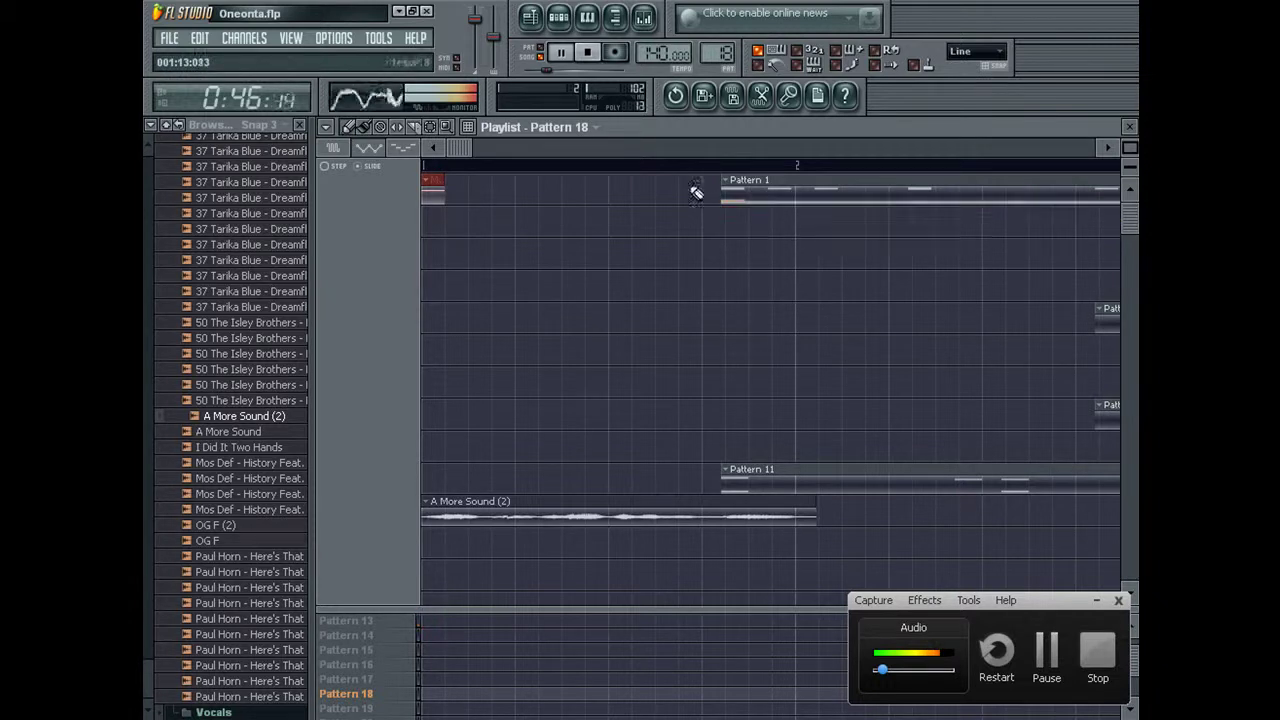
# Place a Pattern 18 clip on the first playlist track just before bar 34, in line with the Pattern 11 clip's start.
pyautogui.moveTo(517, 146); pyautogui.dragTo(609, 137)
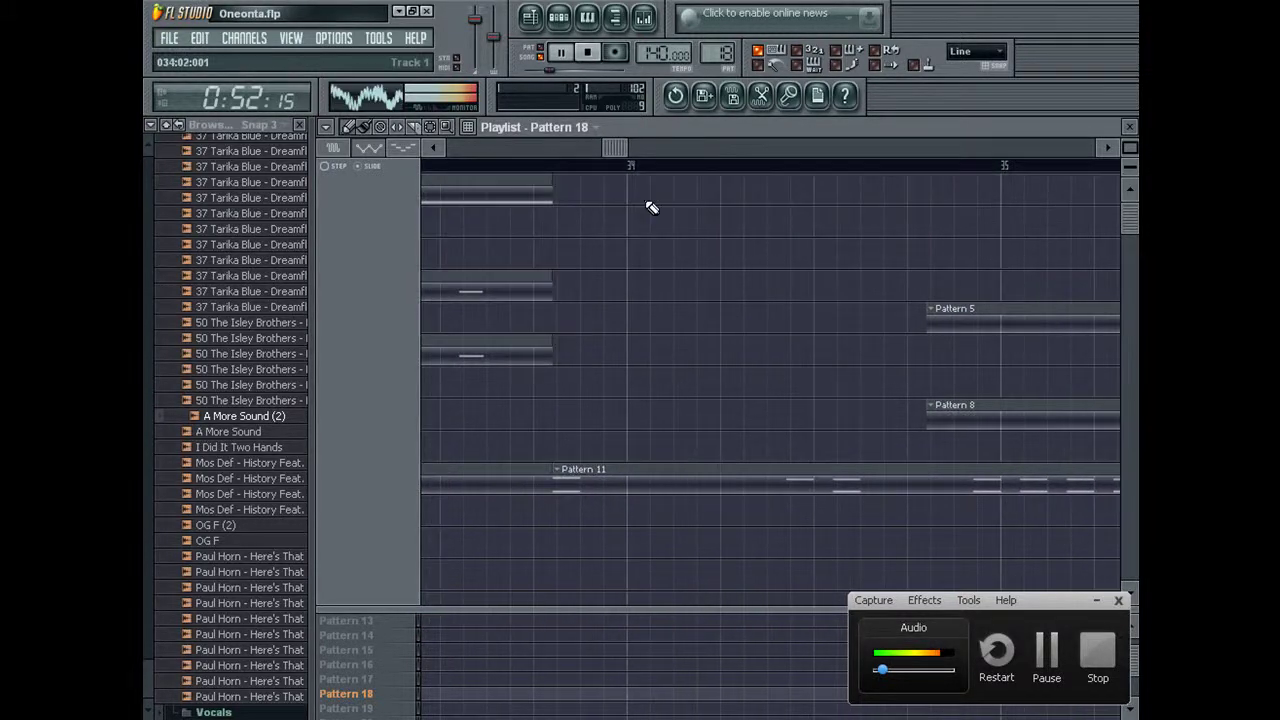
pyautogui.click(930, 226)
pyautogui.moveTo(930, 226); pyautogui.dragTo(585, 176)
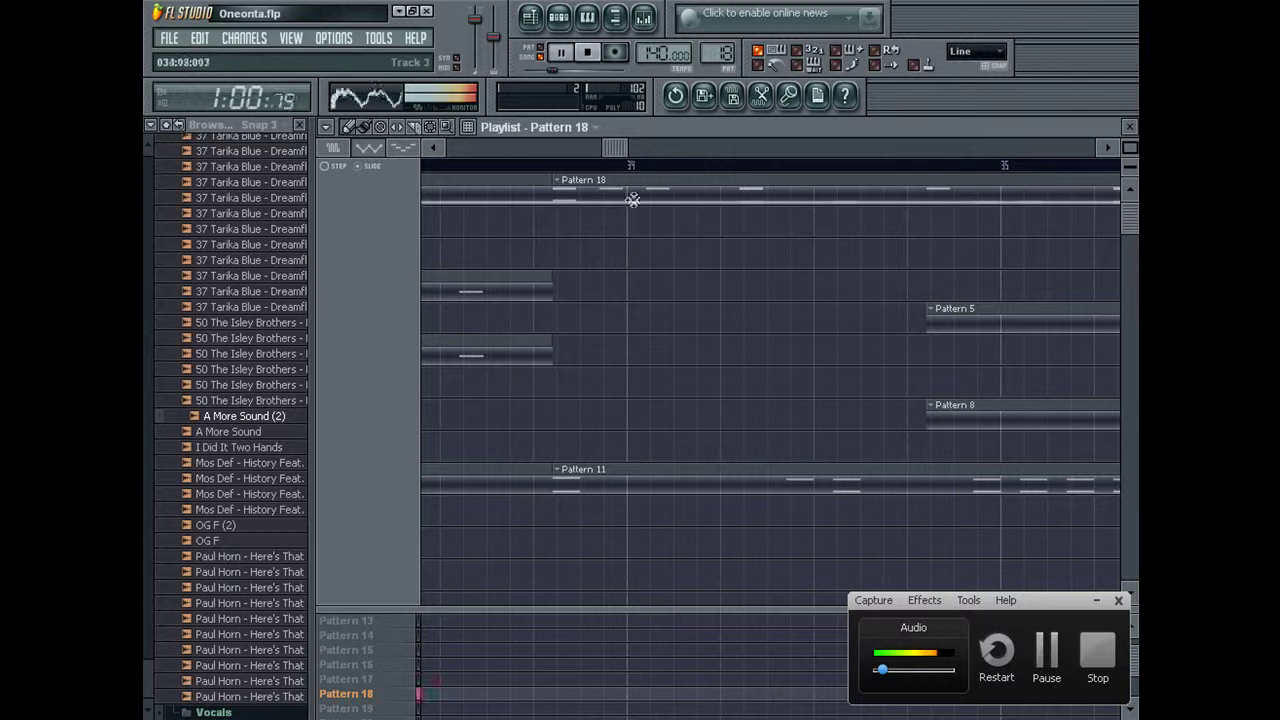
# Replace the Pattern 1 clip starting just before bar 42 with a Pattern 18 clip.
pyautogui.moveTo(620, 146); pyautogui.dragTo(640, 130)
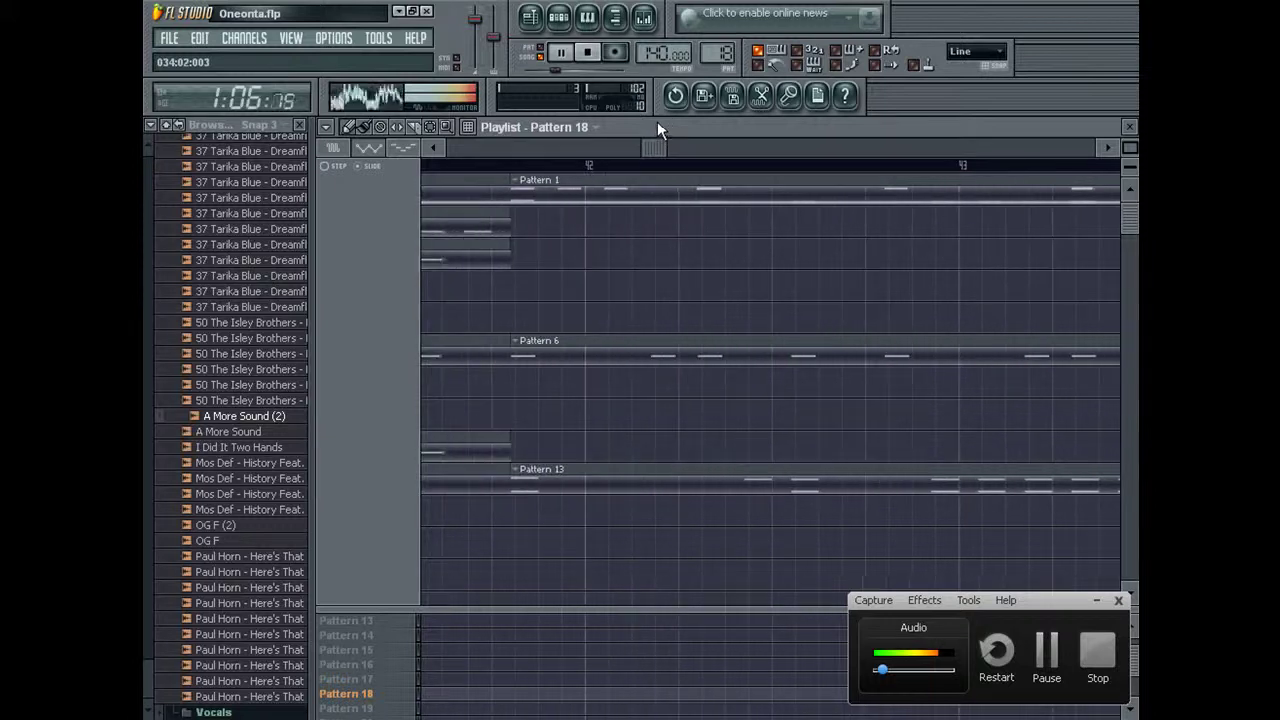
pyautogui.rightClick(608, 180)
pyautogui.click(562, 221)
pyautogui.moveTo(912, 237); pyautogui.dragTo(568, 170)
# Replace the first-track clip starting just before bar 54 with a Pattern 18 clip, and close the playlist and piano roll.
pyautogui.moveTo(662, 146); pyautogui.dragTo(716, 128)
pyautogui.rightClick(602, 190)
pyautogui.moveTo(939, 215); pyautogui.dragTo(566, 190)
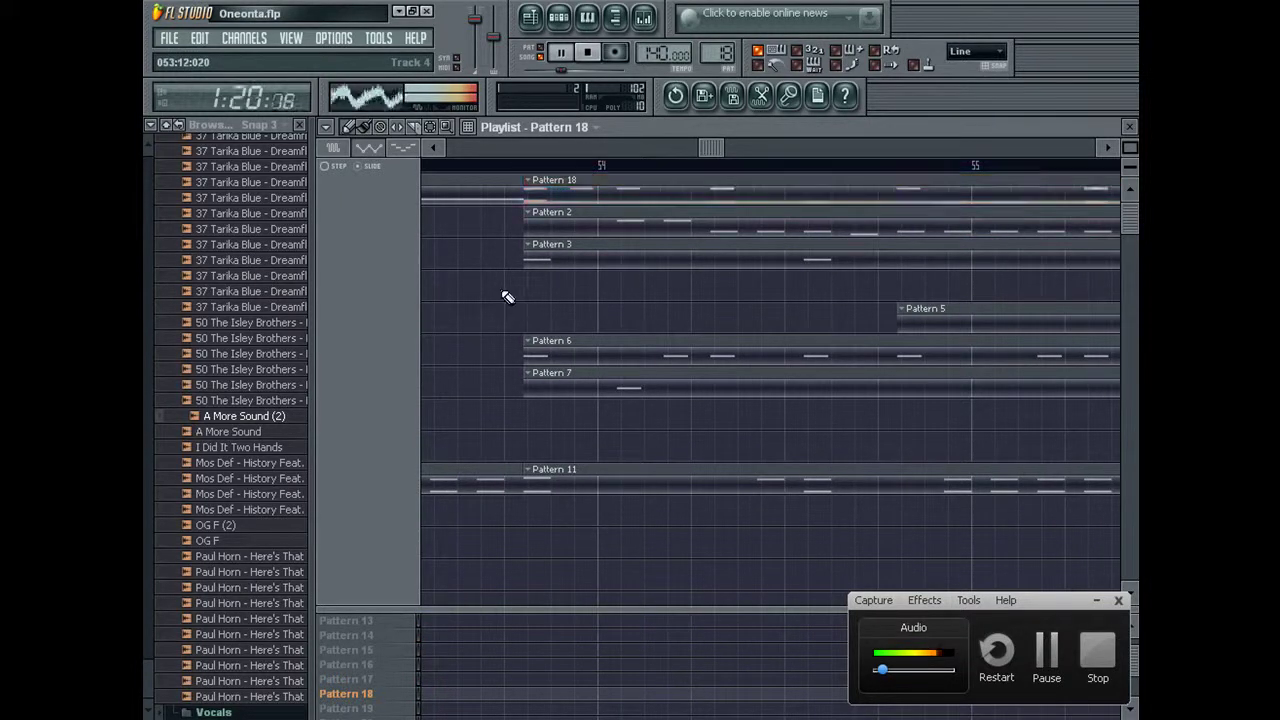
pyautogui.click(1129, 127)
pyautogui.click(1129, 127)
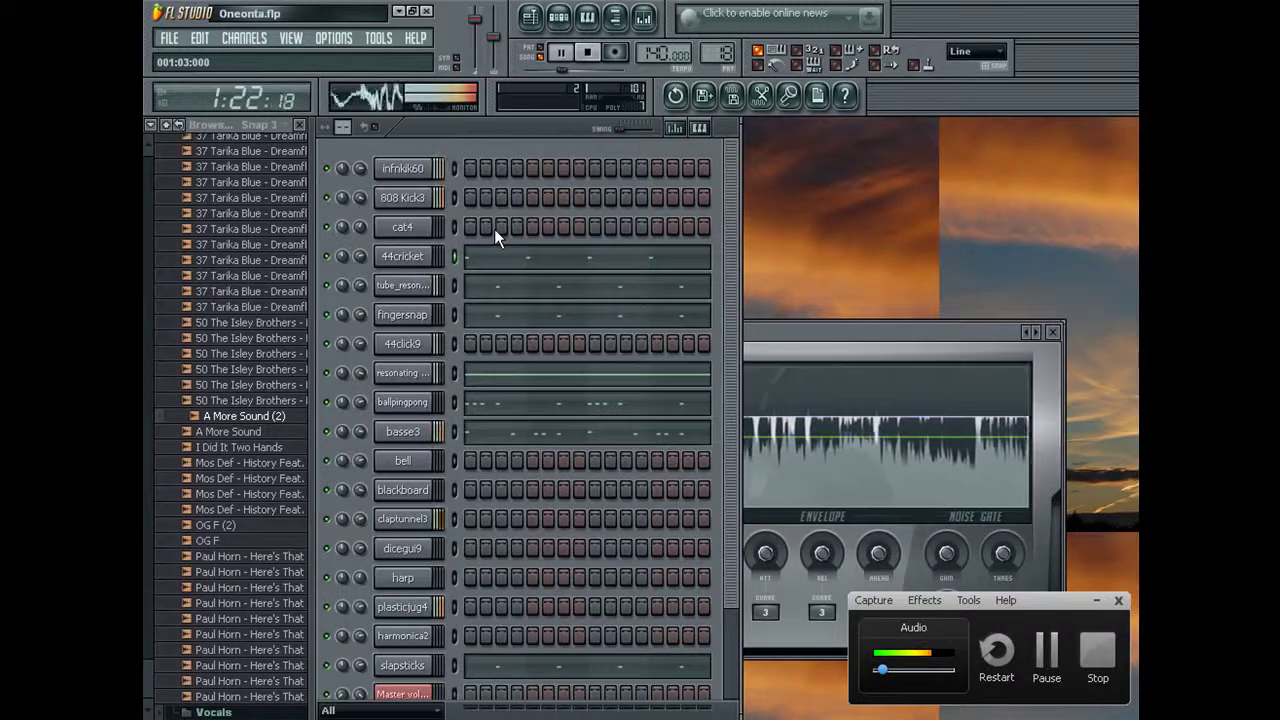
# Collapse the browser's folders, and close the Fruity Limiter and the browser.
pyautogui.click(172, 128)
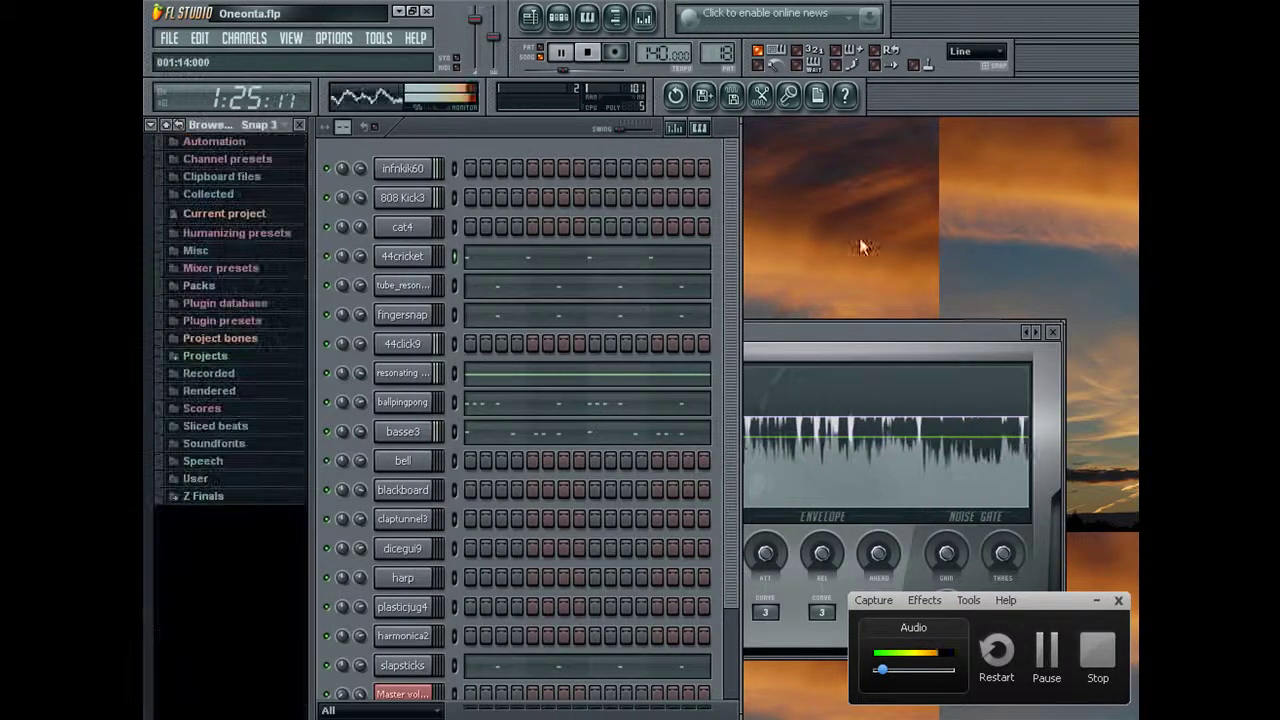
pyautogui.click(1056, 331)
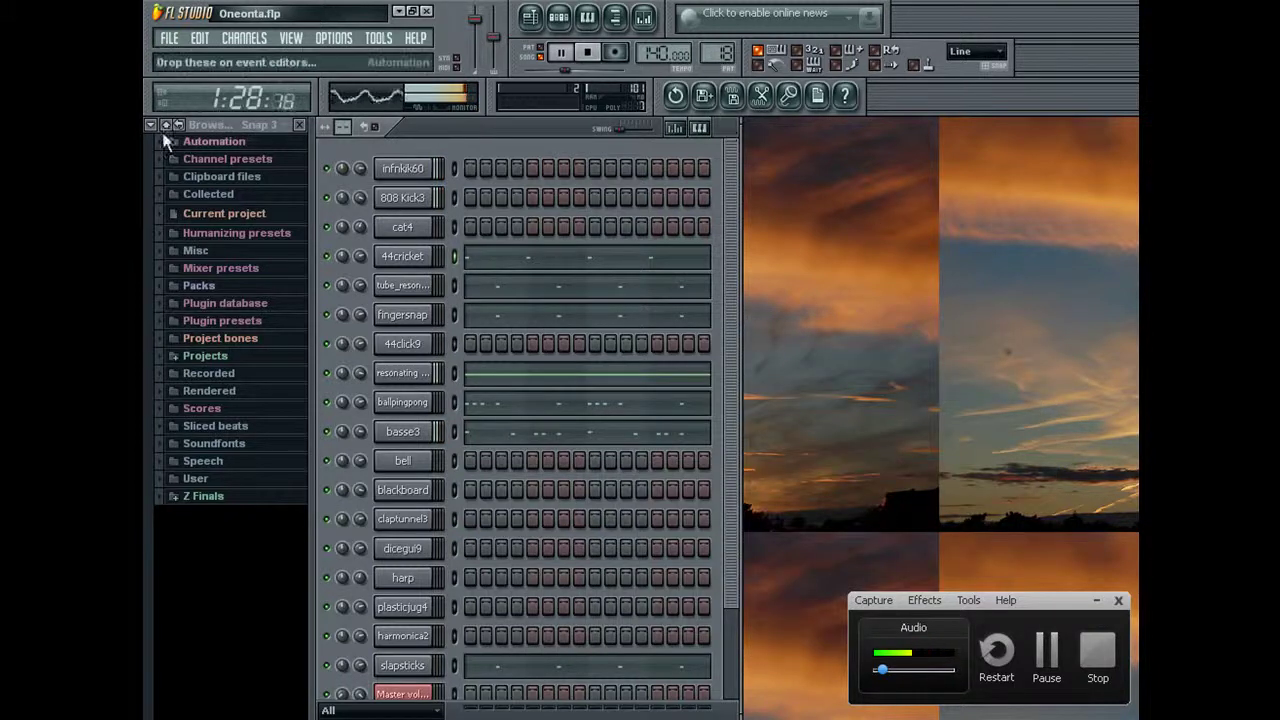
pyautogui.click(299, 126)
# Save the project and hide the step sequencer.
pyautogui.click(169, 38)
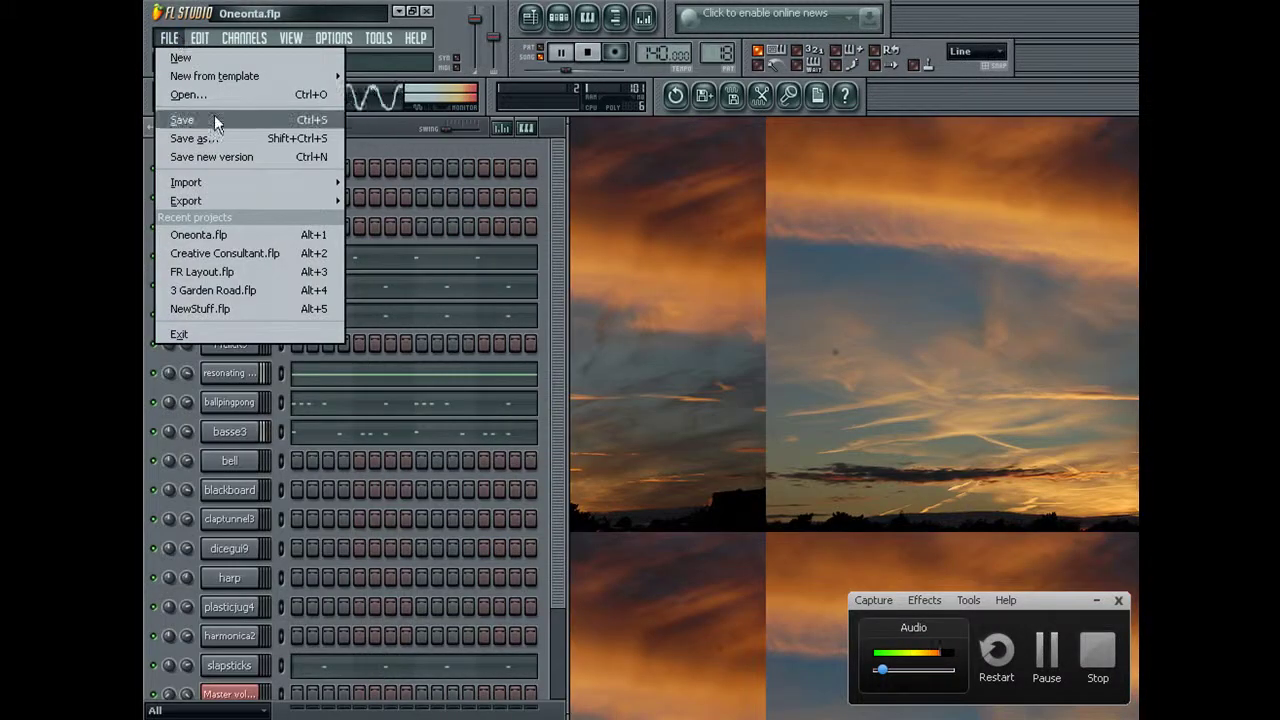
pyautogui.moveTo(557, 163); pyautogui.dragTo(603, 429)
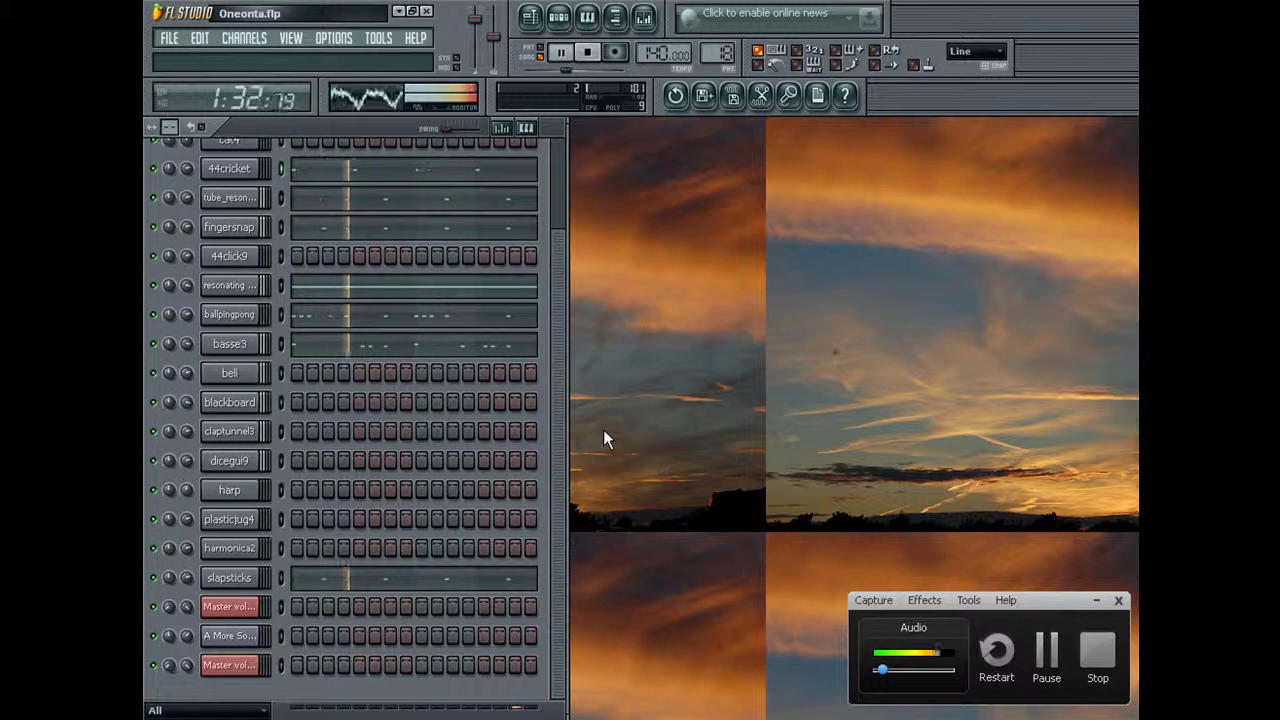
pyautogui.click(561, 22)
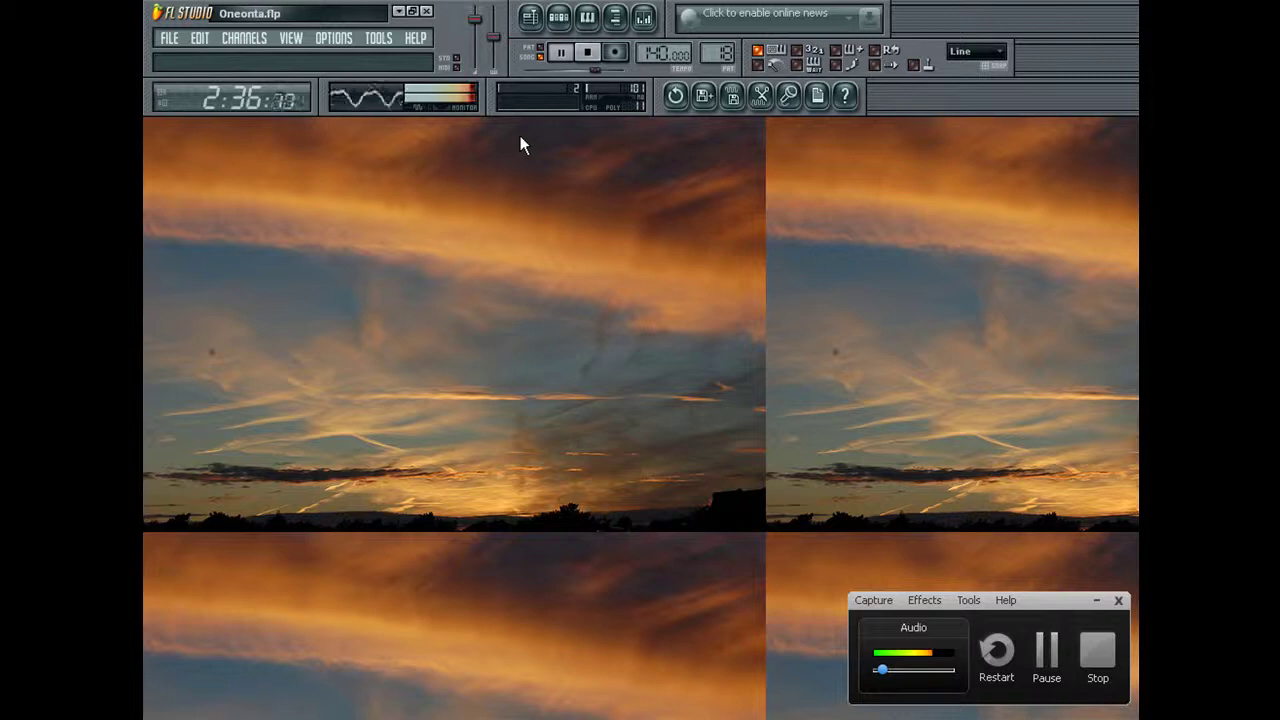
# Reopen the step sequencer, select the ballpingpong channel, and adjust the blackboard channel's volume to about 75%.
pyautogui.click(615, 17)
pyautogui.click(615, 17)
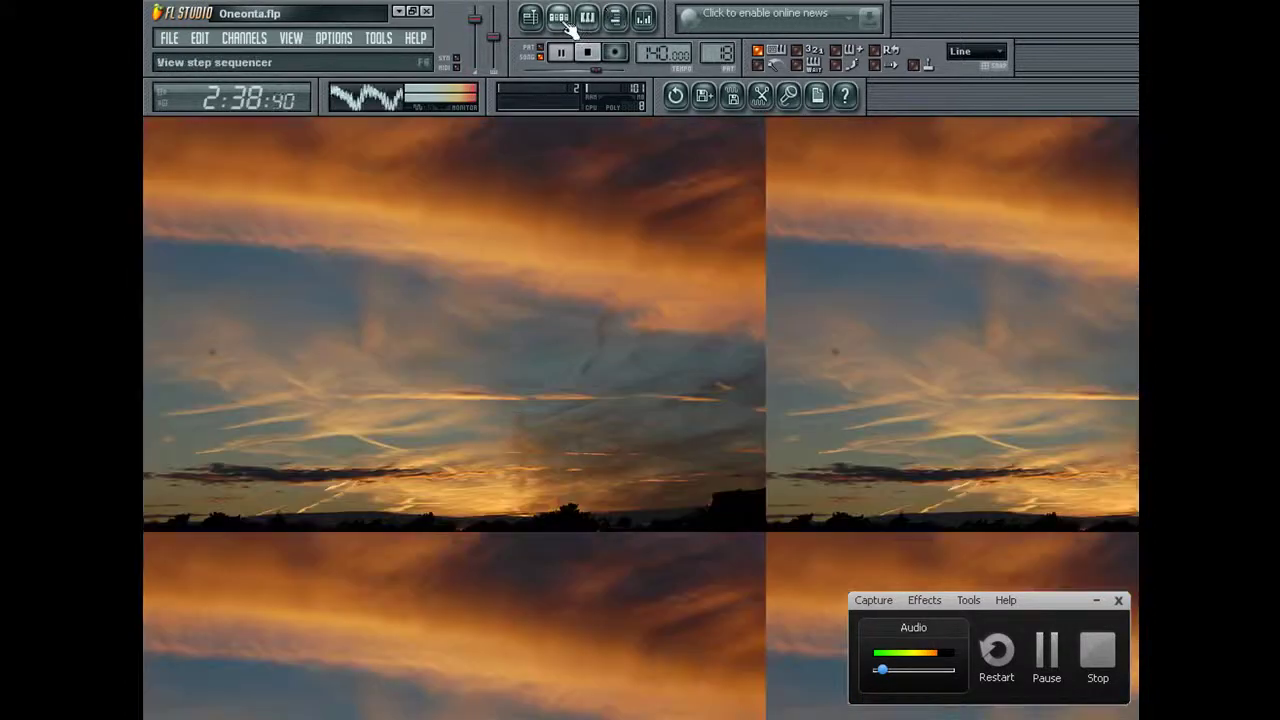
pyautogui.click(559, 18)
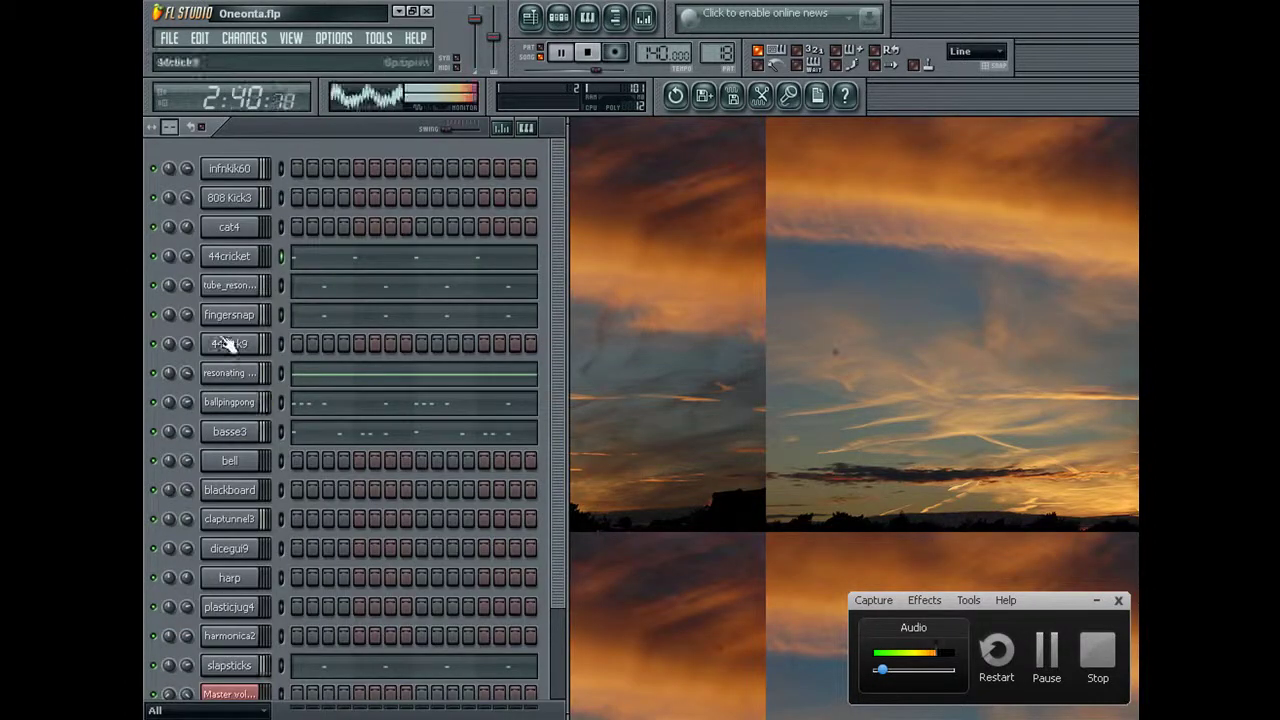
pyautogui.click(200, 402)
pyautogui.click(215, 405)
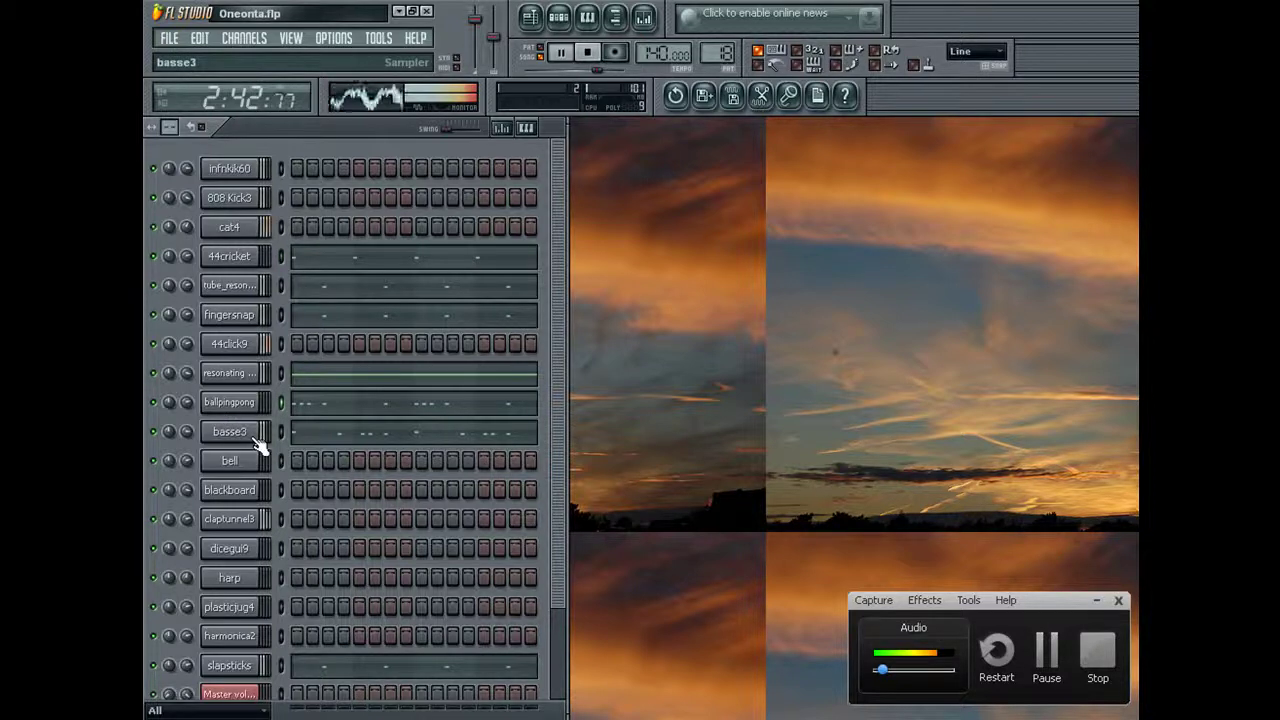
pyautogui.scroll(-3, 258, 446)
pyautogui.moveTo(189, 406); pyautogui.dragTo(188, 413)
pyautogui.rightClick(188, 405)
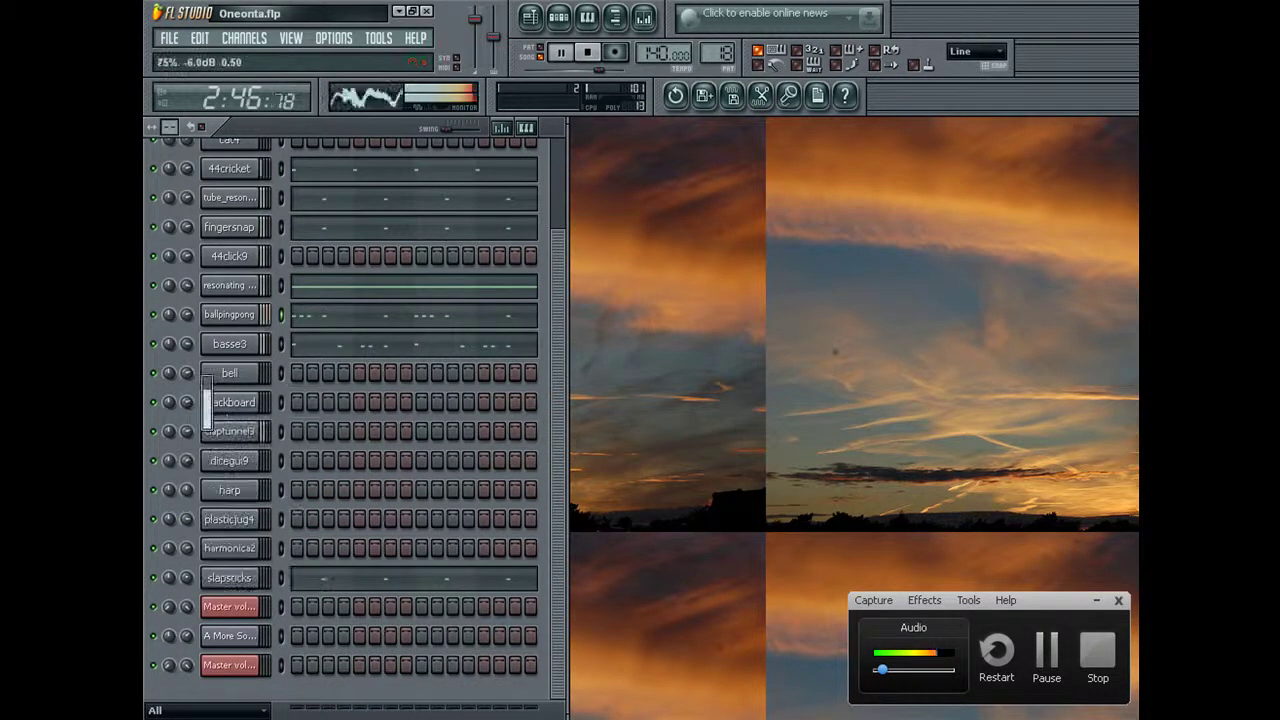
# Save the project with the adjusted channel volume and close the step sequencer again.
pyautogui.click(169, 38)
pyautogui.click(508, 68)
pyautogui.click(558, 17)
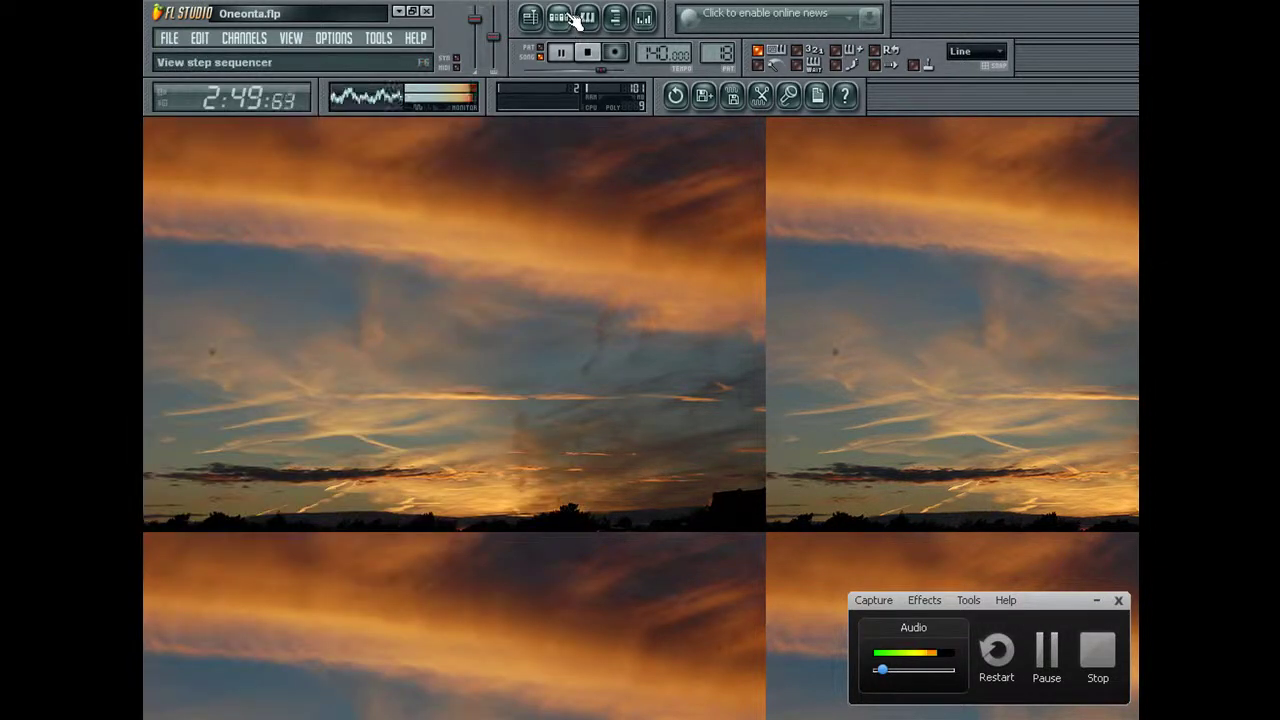
pyautogui.click(169, 38)
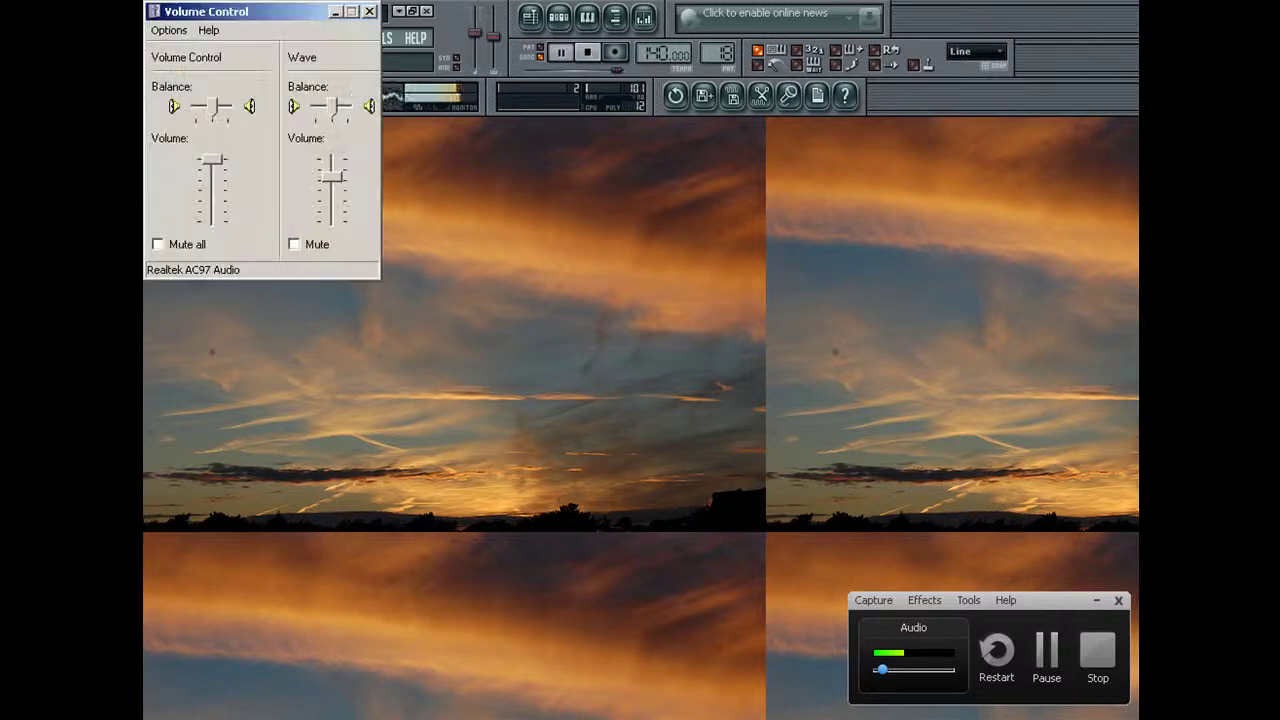
# Minimize the Windows Volume Control, and save the project to Oneonta.flp with playback stopped.
pyautogui.click(334, 15)
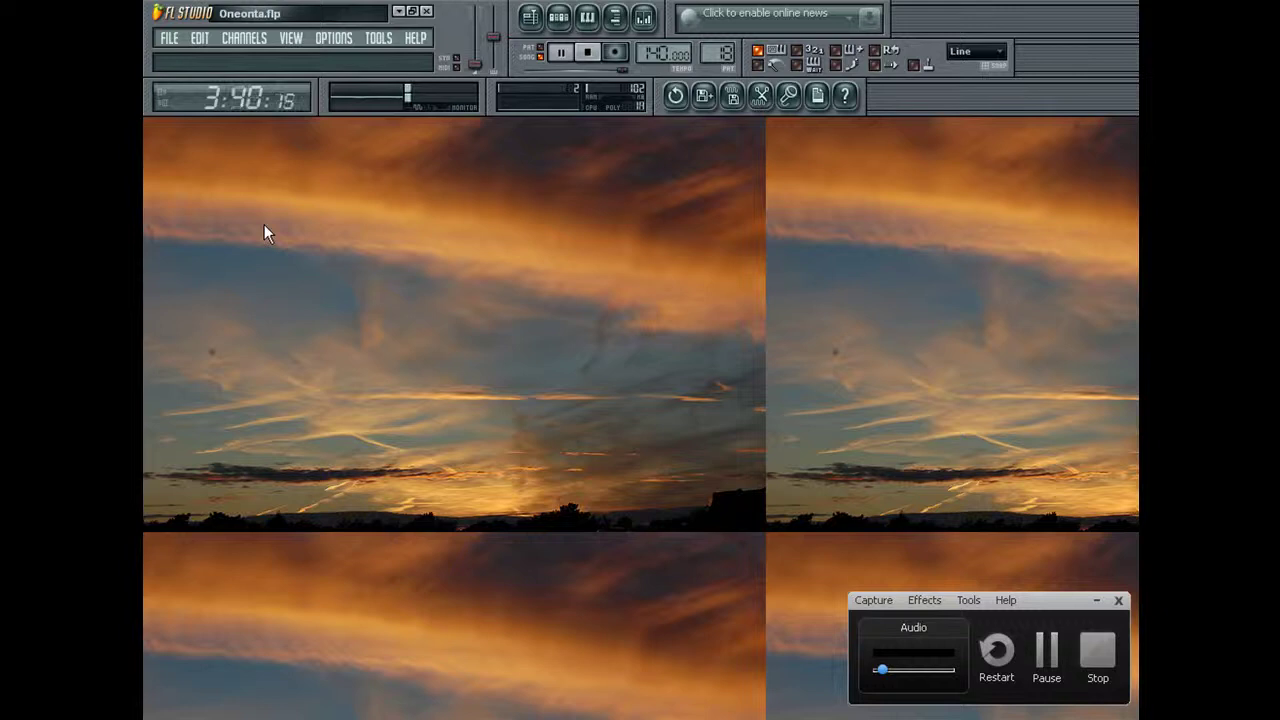
pyautogui.press('space')
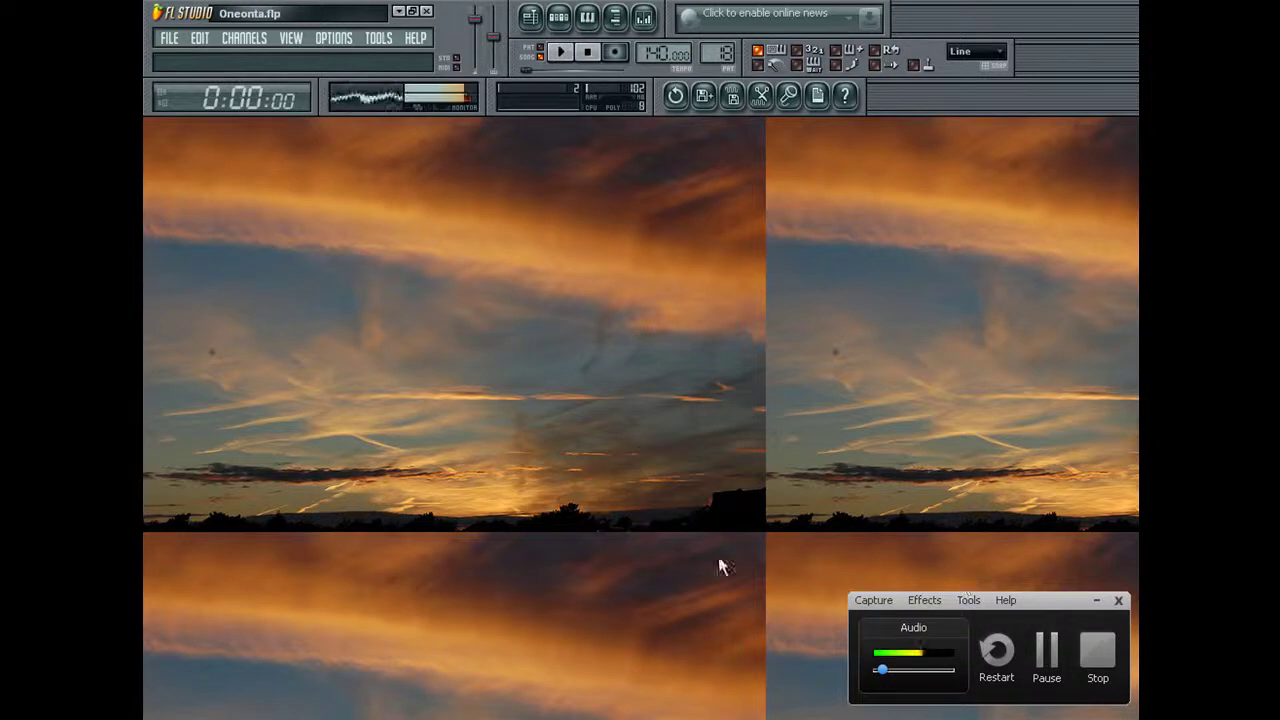
pyautogui.click(169, 38)
pyautogui.click(185, 116)
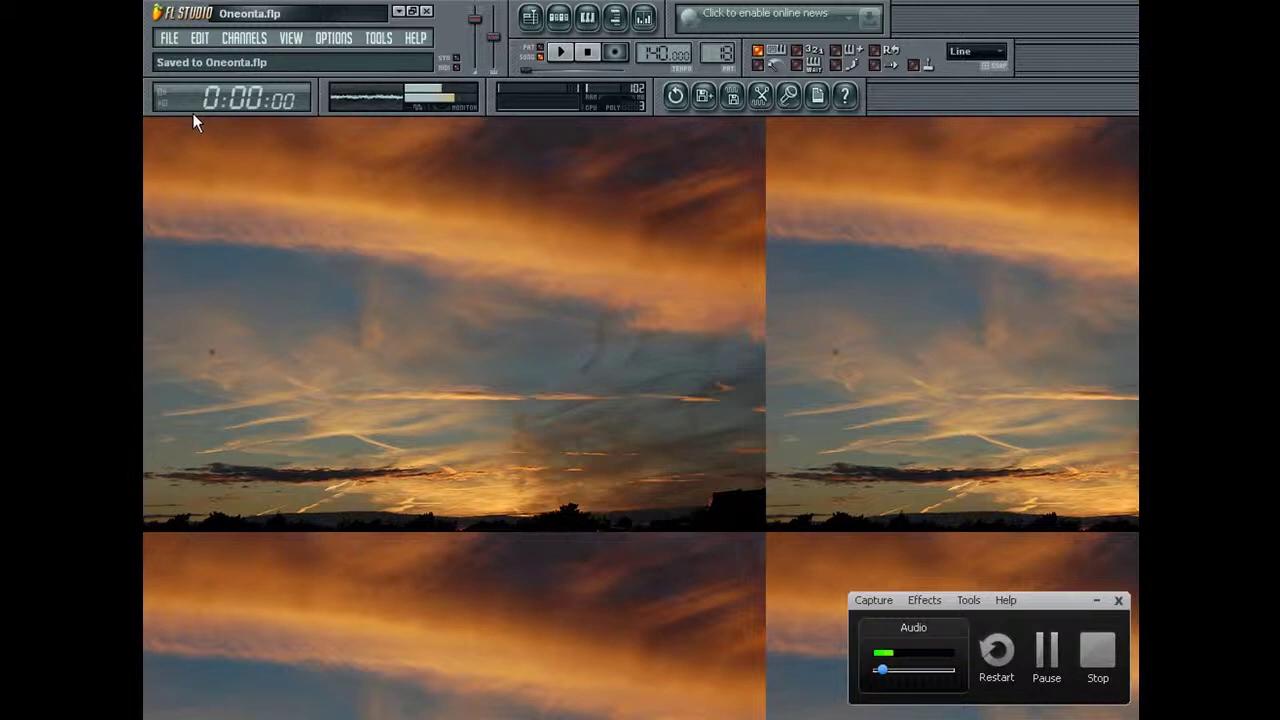
# Play the song's ending in the playlist from about midway through bar 128, then close the playlist and stop playback.
pyautogui.click(530, 15)
pyautogui.moveTo(696, 148); pyautogui.dragTo(1060, 155)
pyautogui.click(692, 167)
pyautogui.press('space')
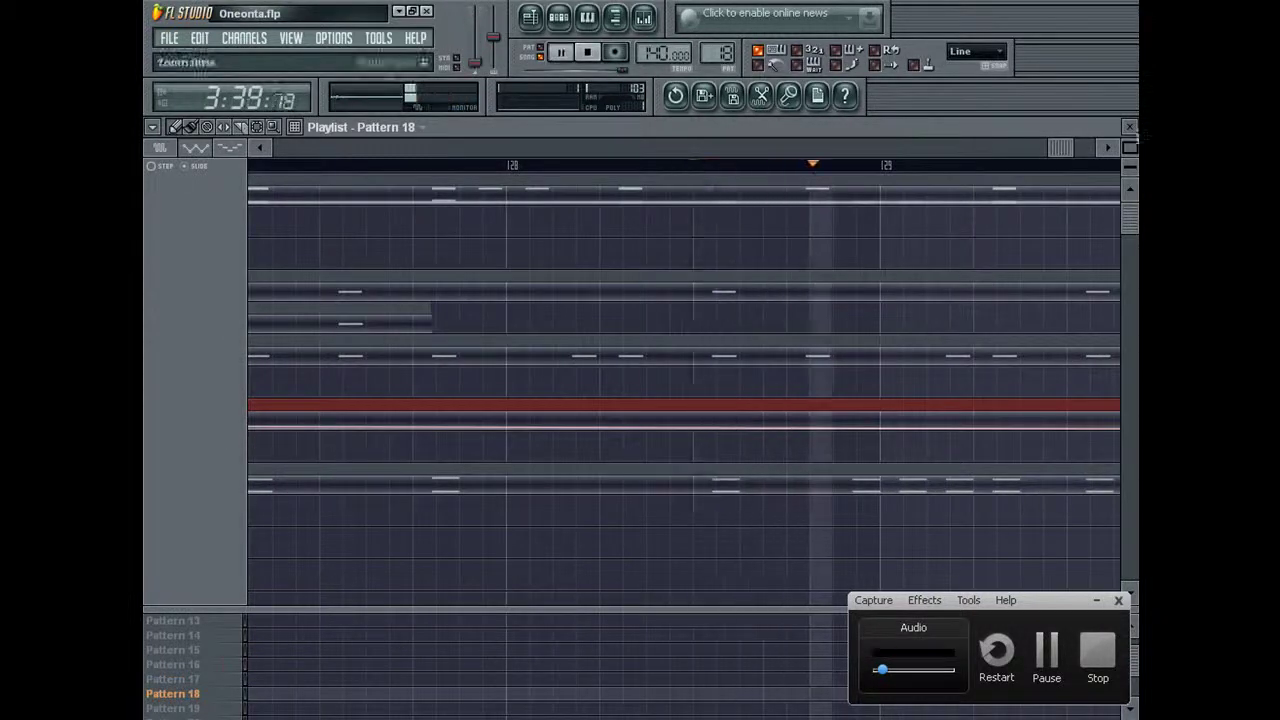
pyautogui.click(1129, 127)
pyautogui.press('space')
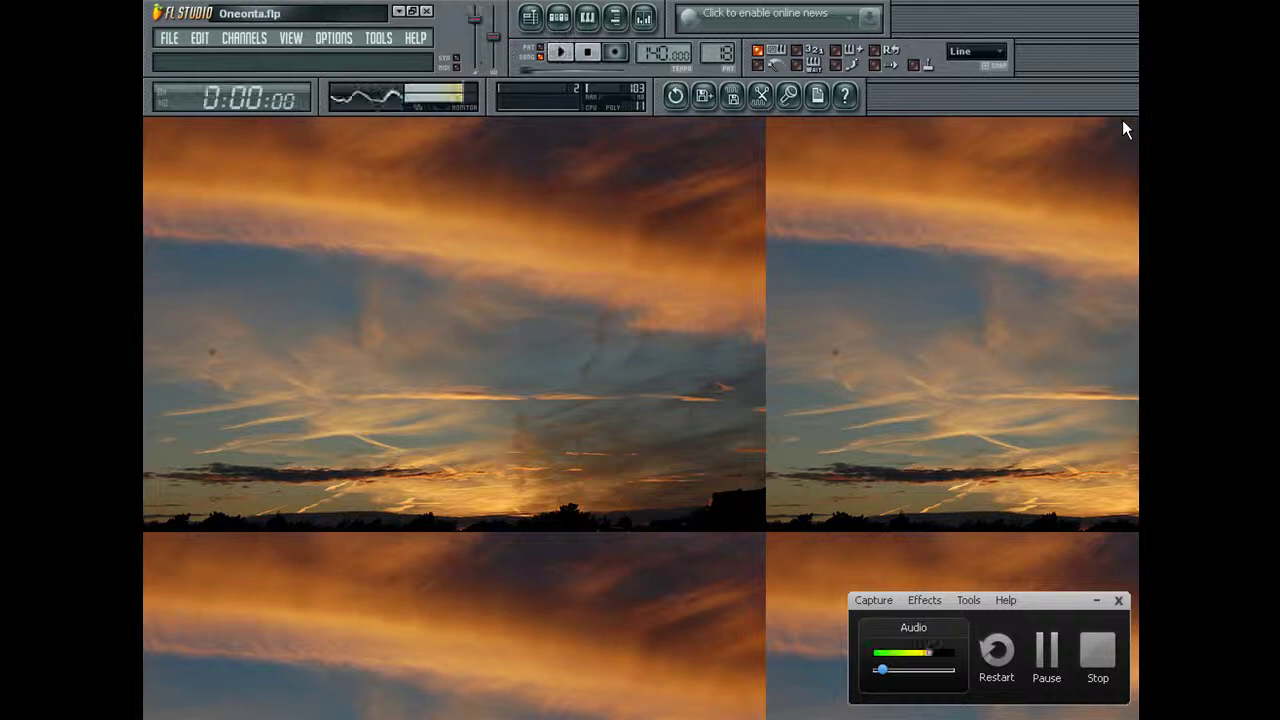
# Replay the ending from about a quarter of the way into bar 128, closing the playlist and stopping playback.
pyautogui.click(530, 17)
pyautogui.click(603, 168)
pyautogui.press('space')
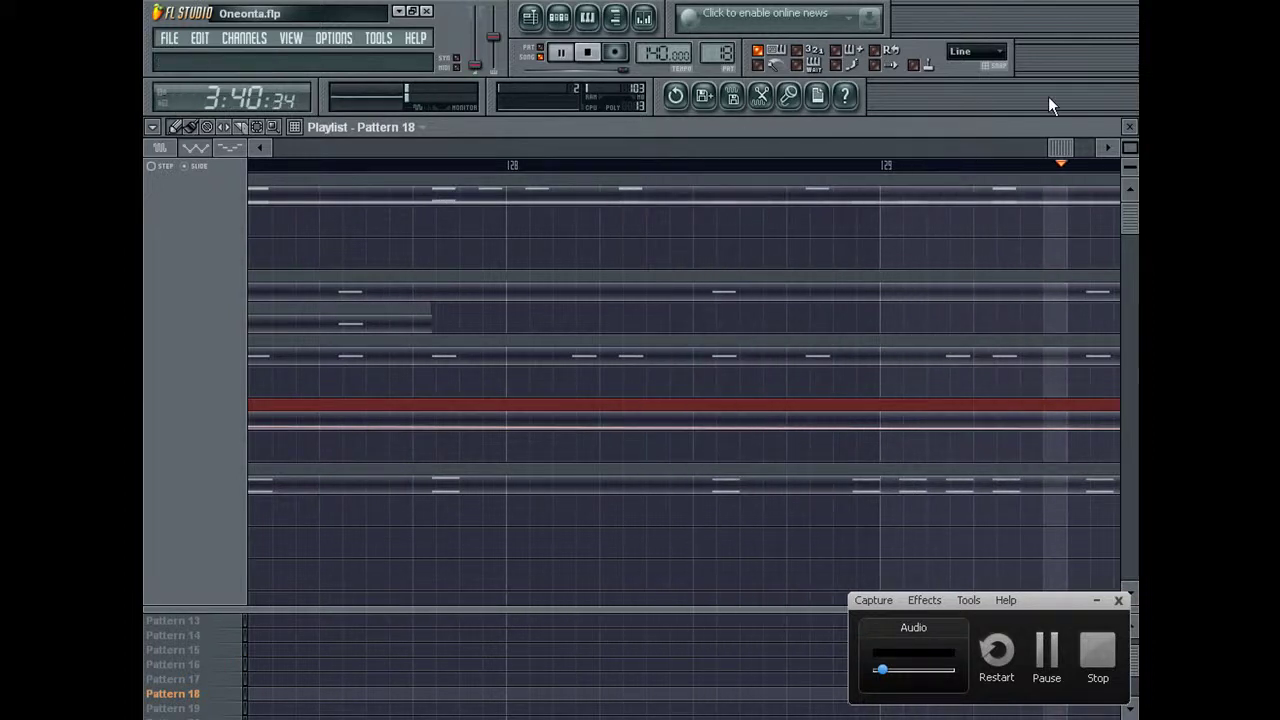
pyautogui.click(1129, 128)
pyautogui.press('space')
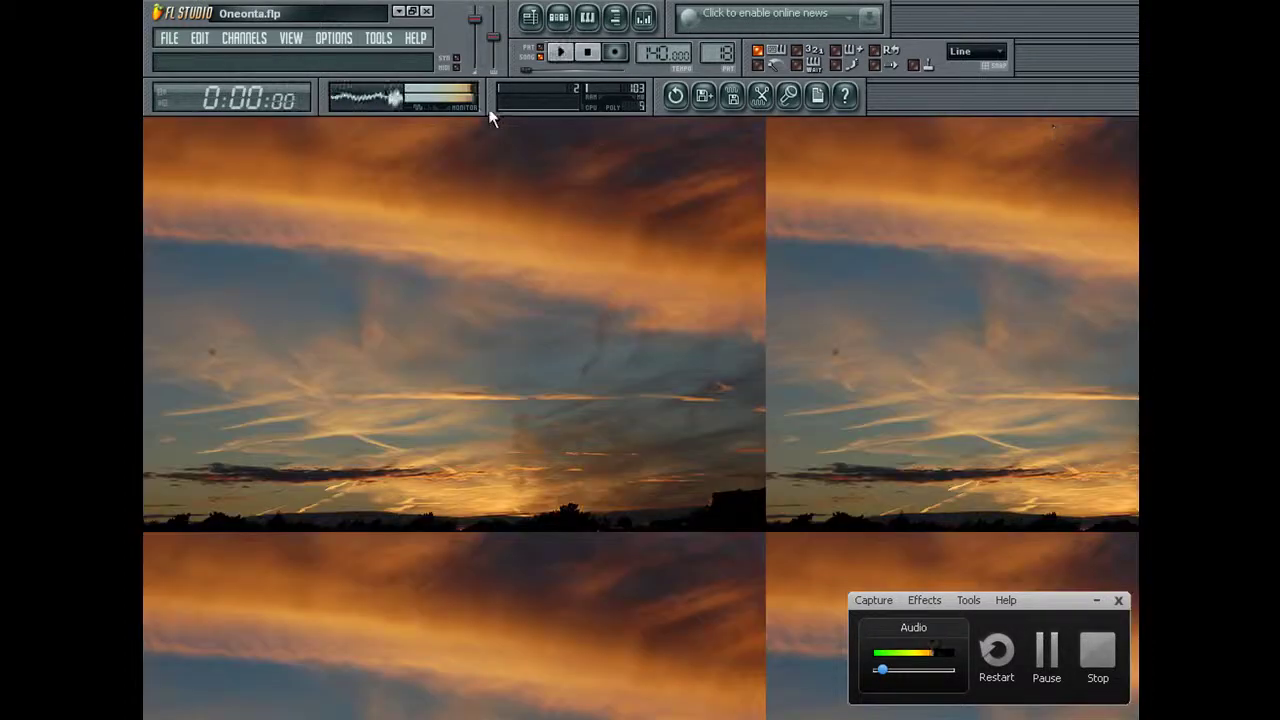
# Audition the ending in the playlist from the start of bar 128 and close the playlist.
pyautogui.click(531, 18)
pyautogui.click(508, 163)
pyautogui.press('space')
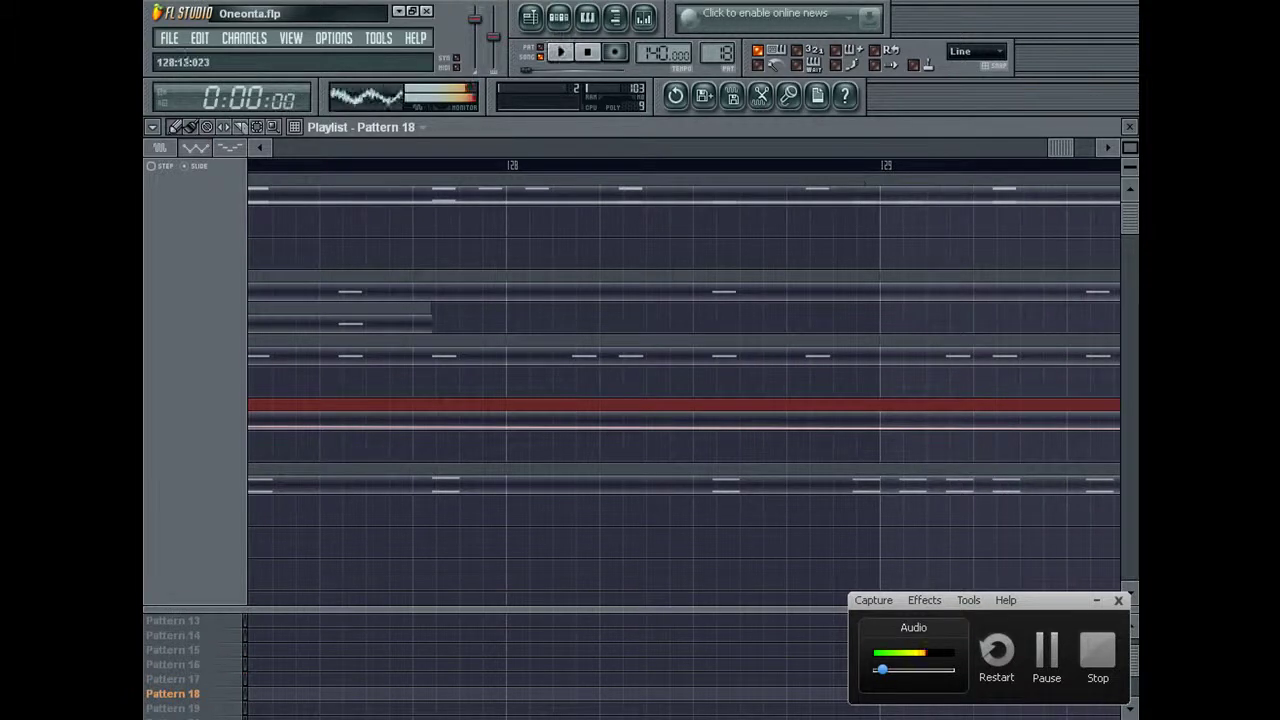
pyautogui.click(1129, 127)
# Show the browser and the step sequencer, and bring up the project file commands.
pyautogui.click(617, 18)
pyautogui.click(619, 19)
pyautogui.click(619, 19)
pyautogui.click(560, 19)
pyautogui.click(177, 43)
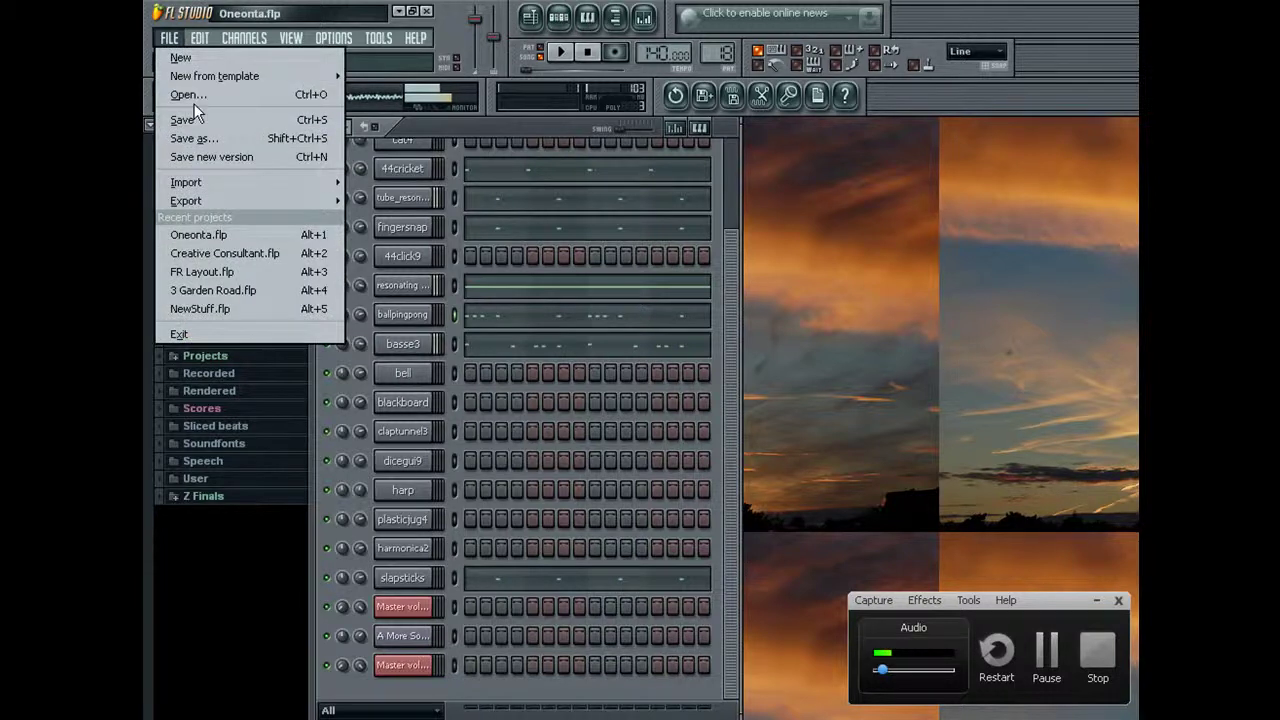